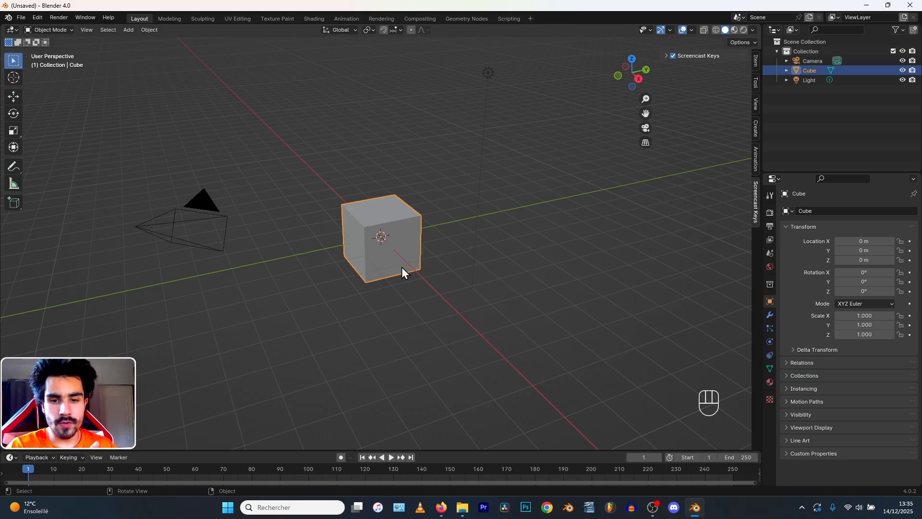
- Switch to Firefox and change the Google Images search to "blueprint car"
click(441, 508)
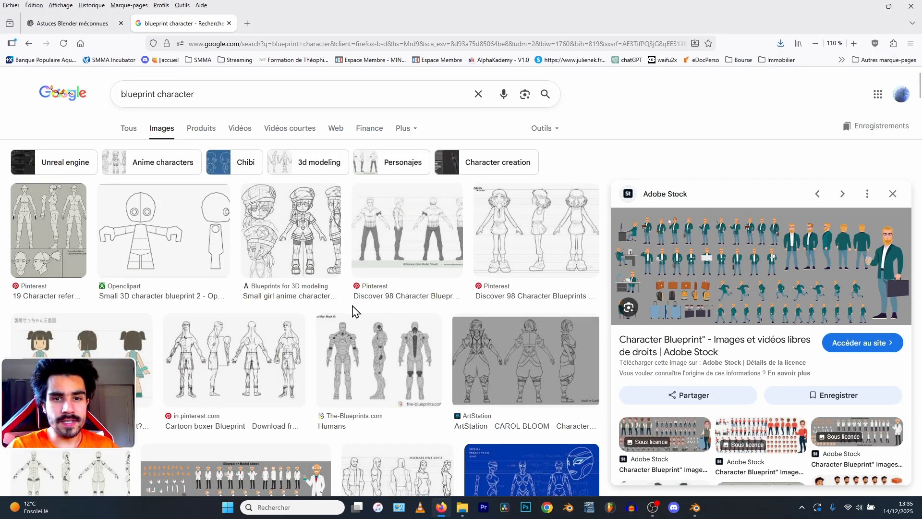
drag(210, 92, 161, 95)
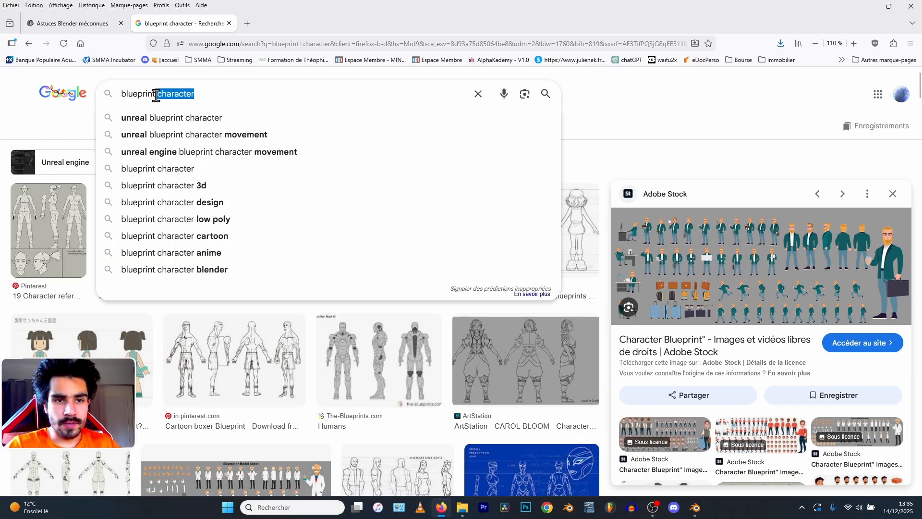
key(BackSpace)
text(car)
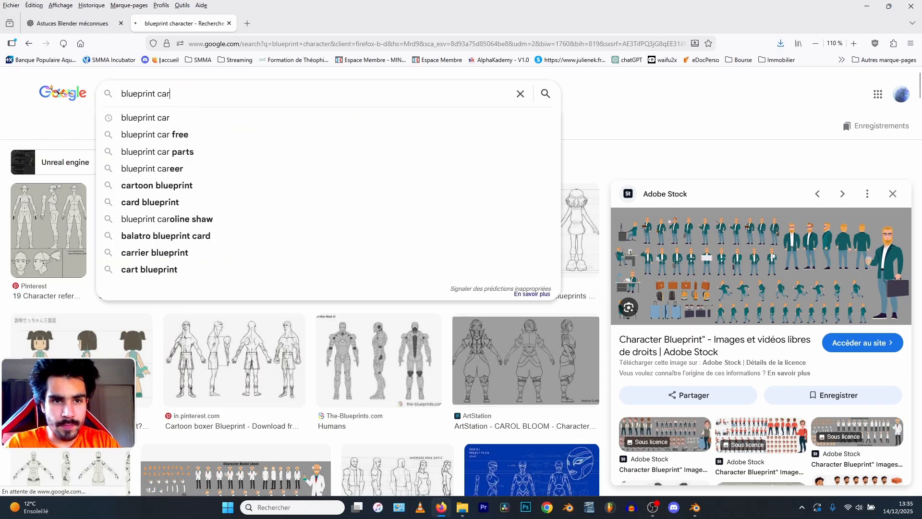
key(Return)
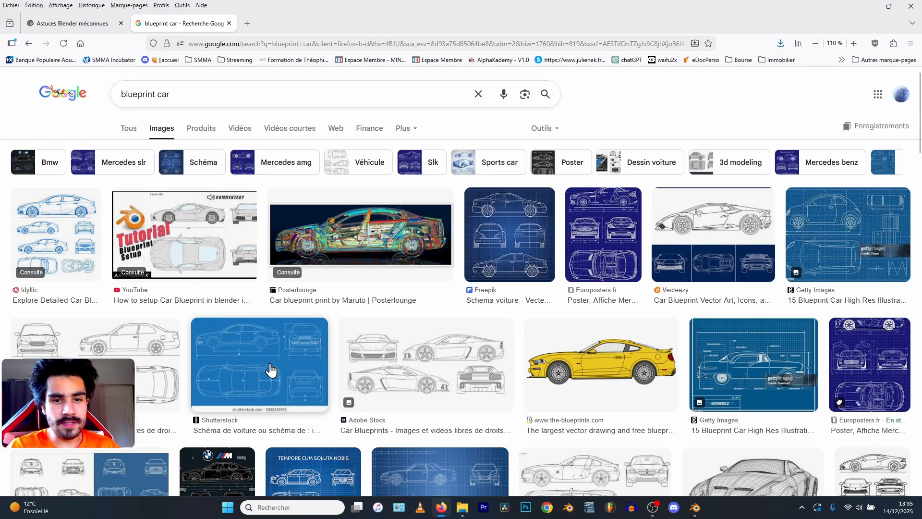
- Preview several car blueprints in the results, ending with the Adobe Stock line drawing of front, side and rear views
click(607, 233)
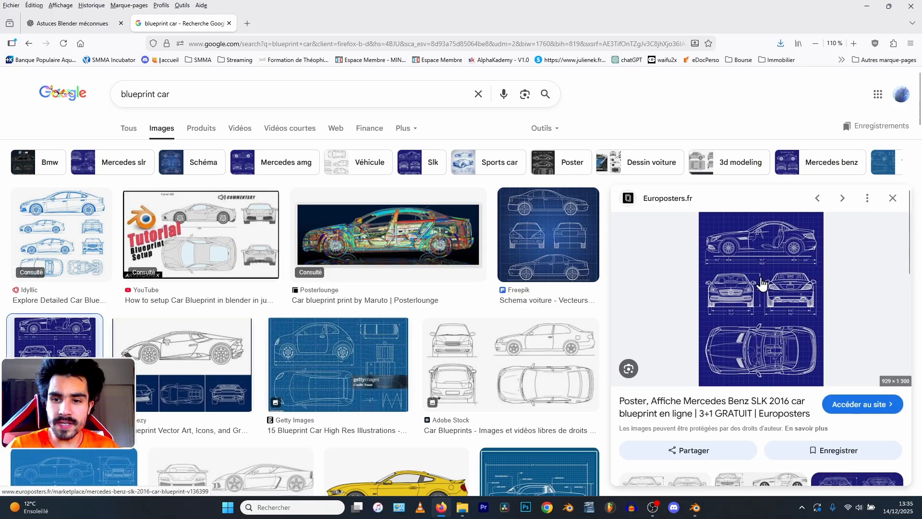
scroll(762, 285, down, 2)
scroll(749, 289, up, 2)
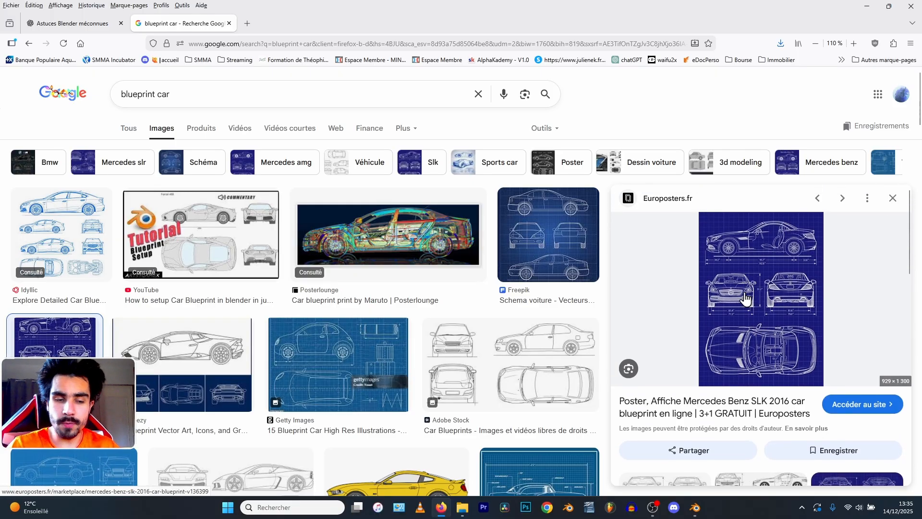
scroll(178, 221, down, 3)
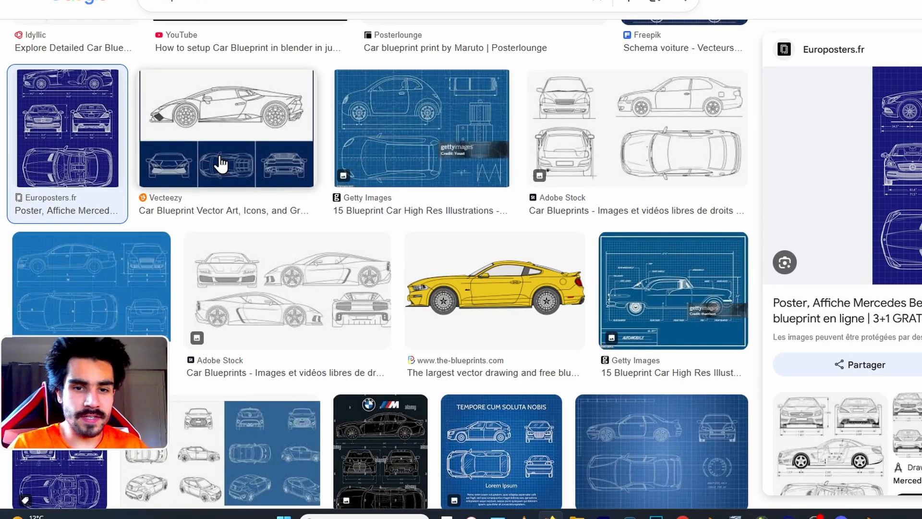
scroll(631, 319, down, 3)
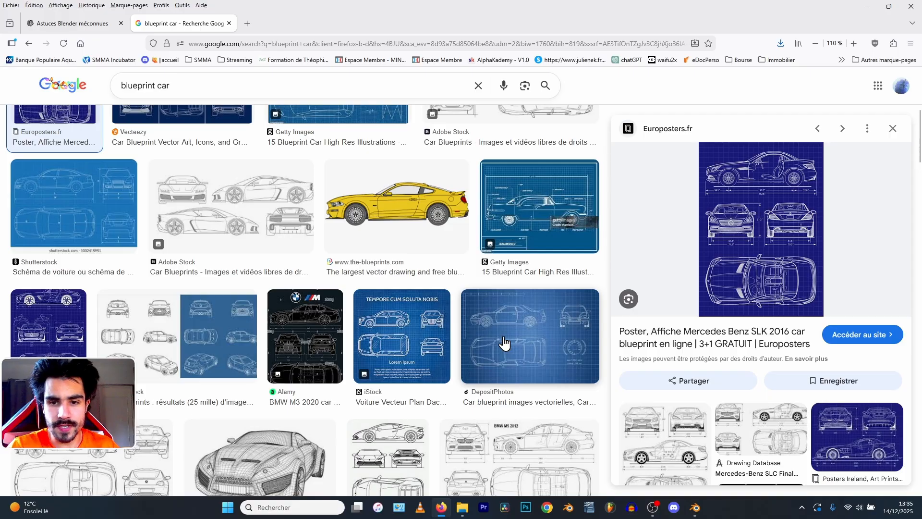
click(504, 343)
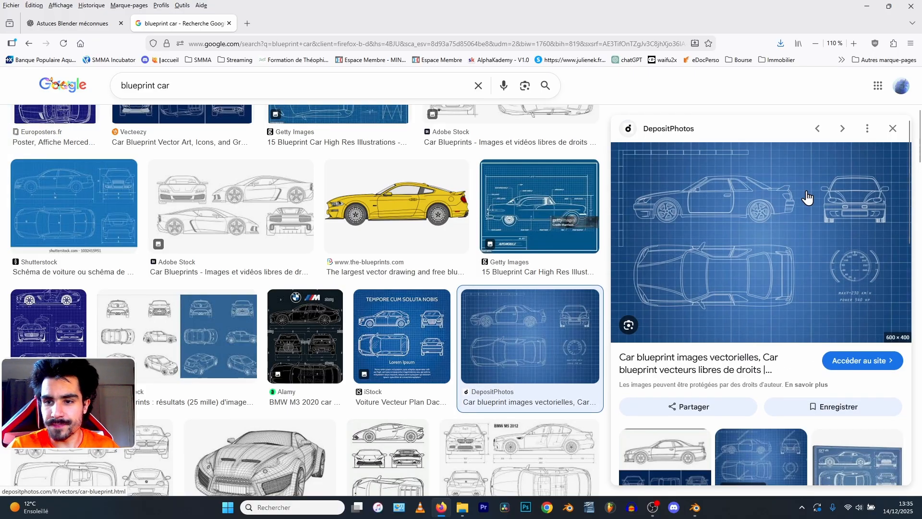
scroll(289, 231, up, 4)
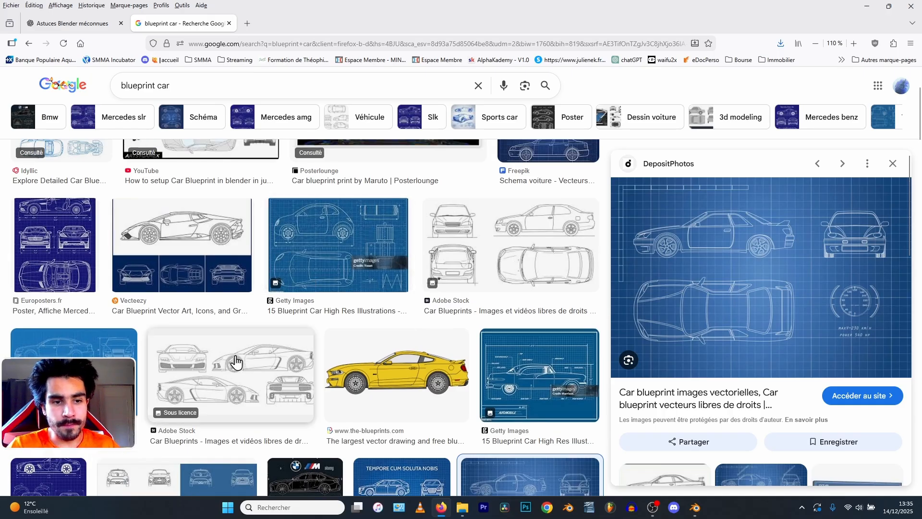
click(236, 363)
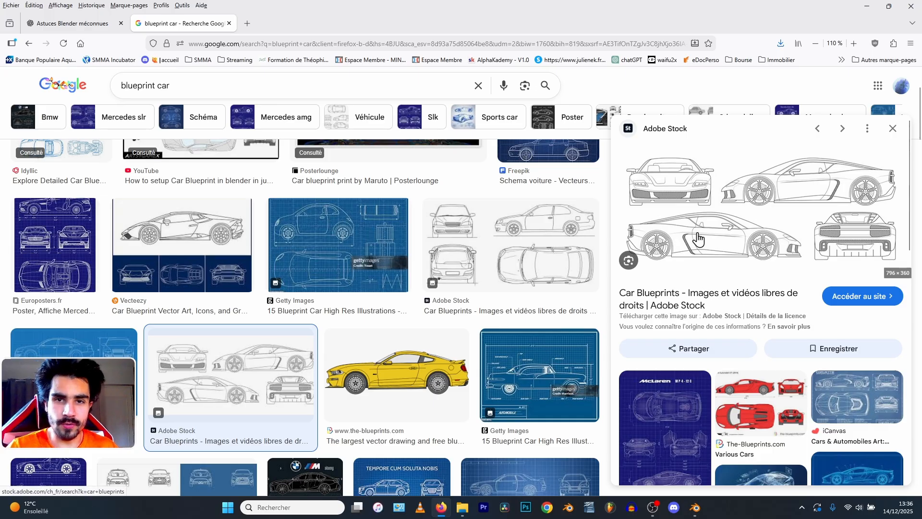
- Change the image search to "blueprint character"
click(173, 86)
key(BackSpace)
key(BackSpace)
text(ha)
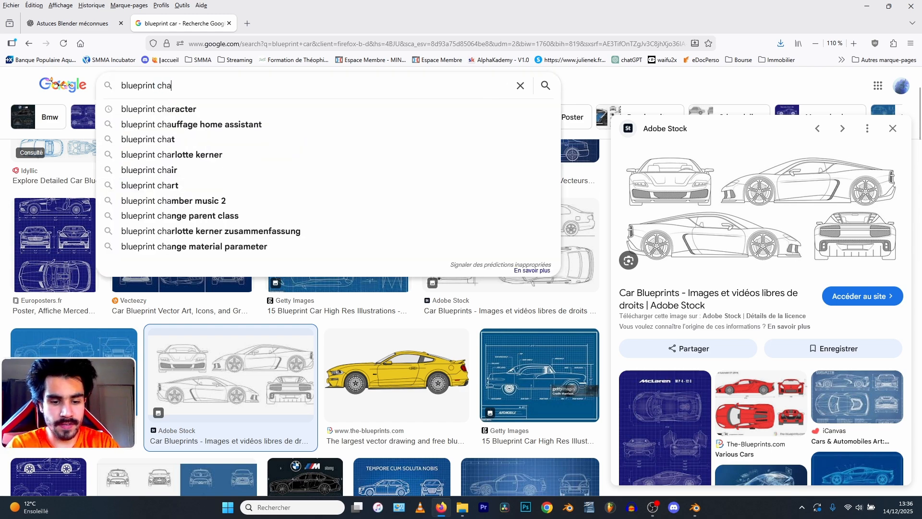
text(r)
click(185, 110)
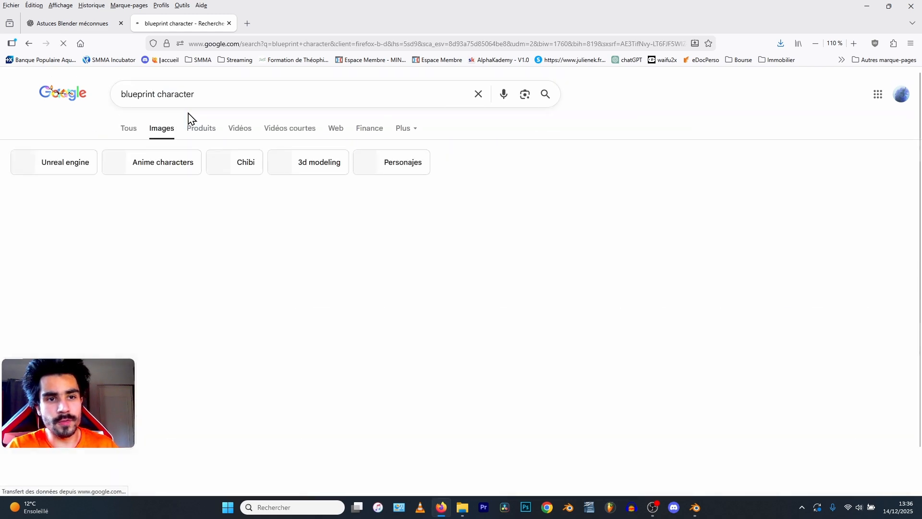
- Preview the mohawk character model sheet, view its full image in a new tab, and return to the search results
scroll(432, 217, down, 2)
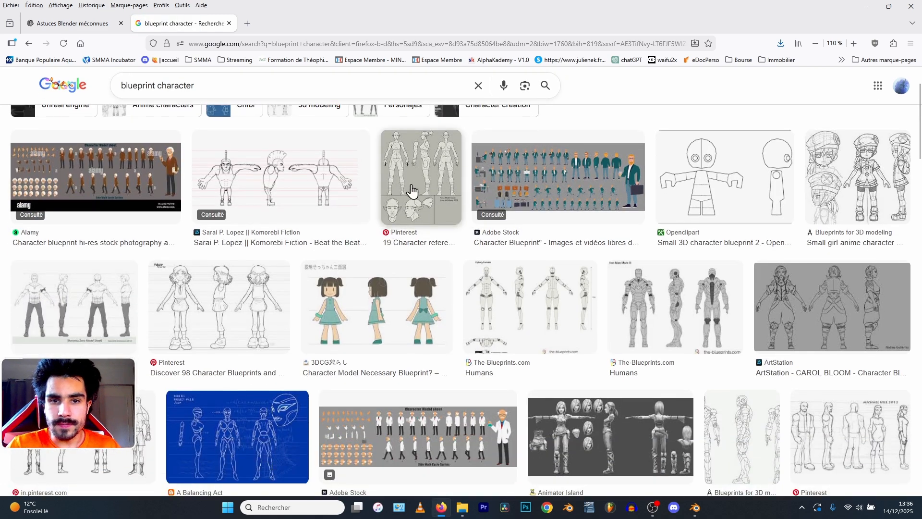
click(278, 171)
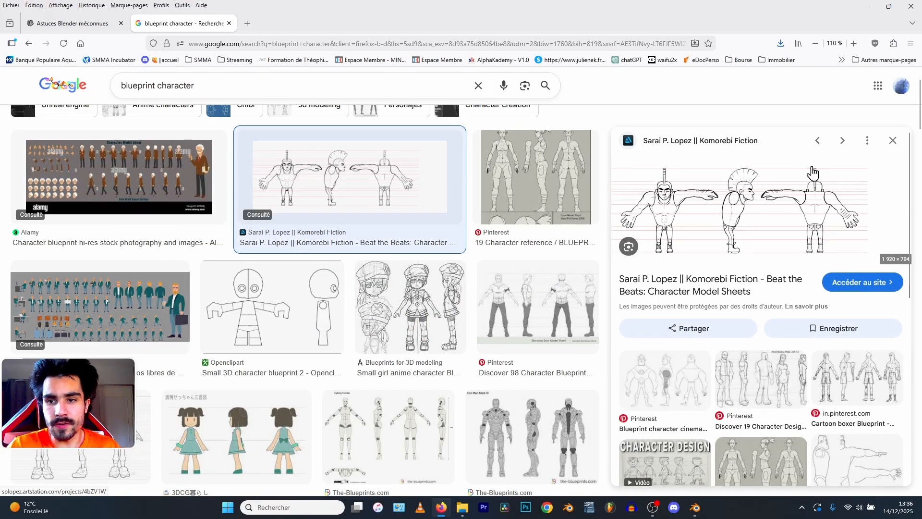
right_click(704, 194)
click(759, 328)
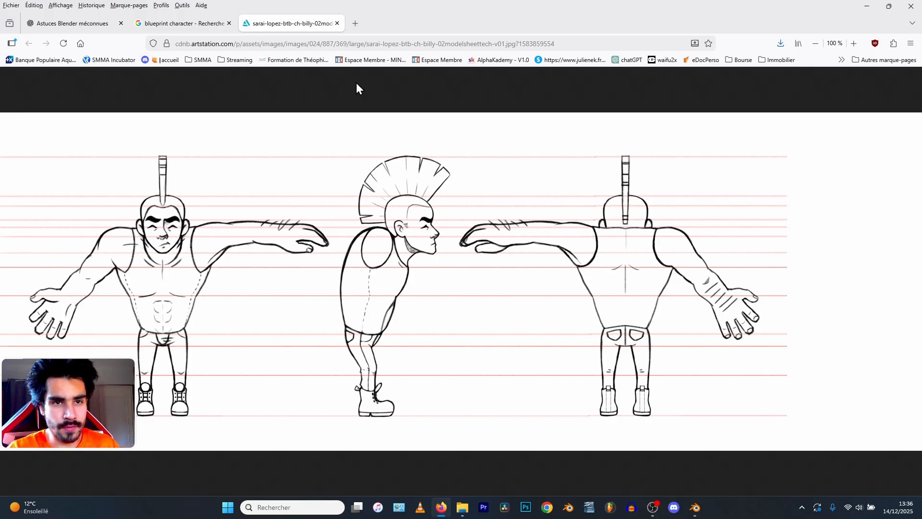
mouse_move(173, 28)
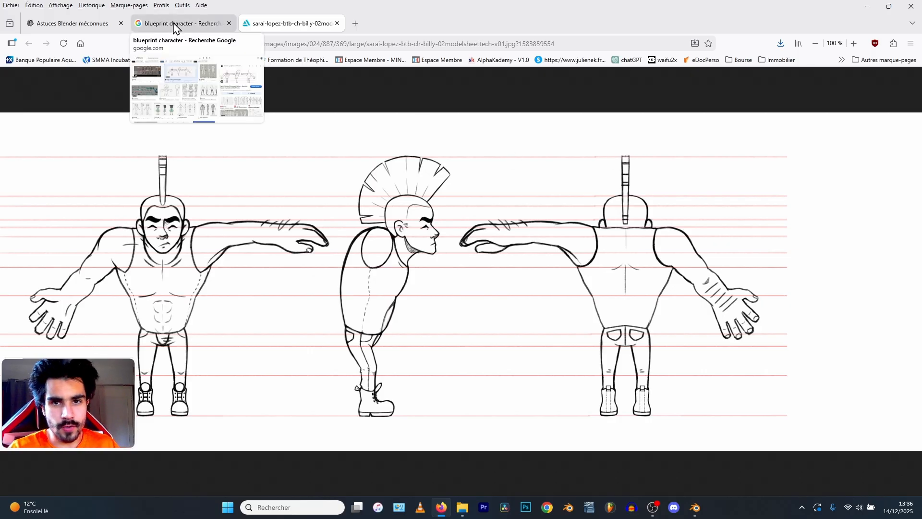
click(175, 27)
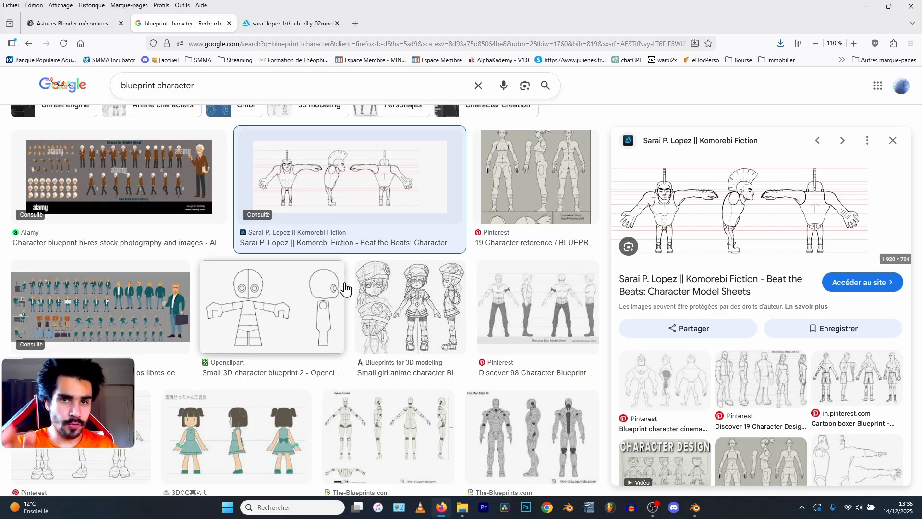
- Preview the Pinterest turnaround sheet of the girl character and look through its related images
scroll(66, 310, down, 2)
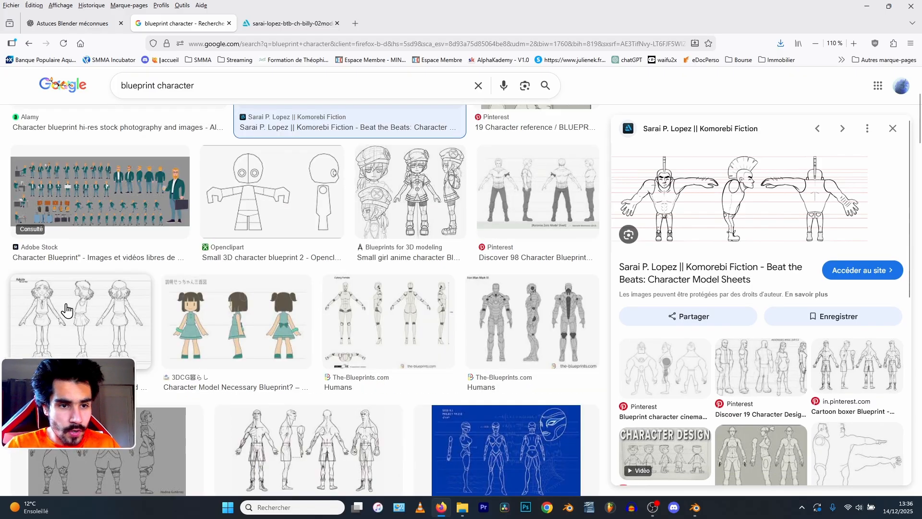
click(67, 310)
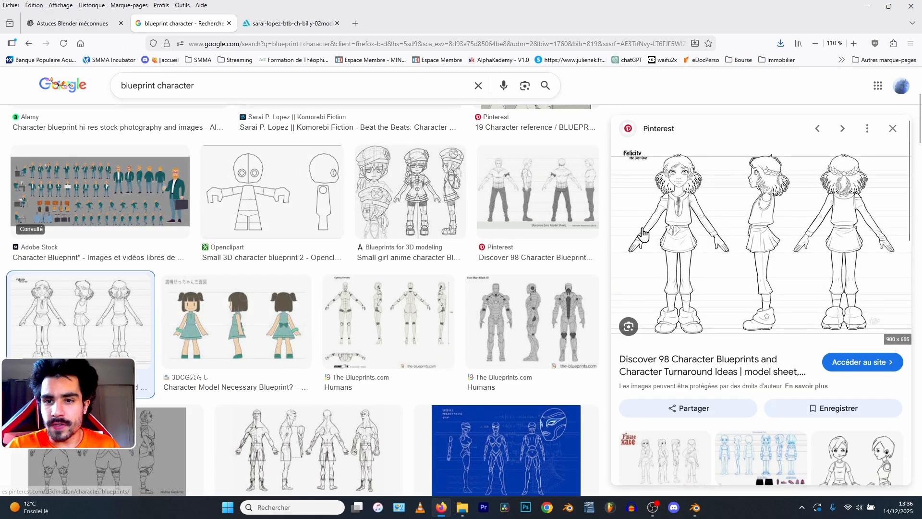
scroll(715, 216, down, 7)
scroll(687, 282, up, 6)
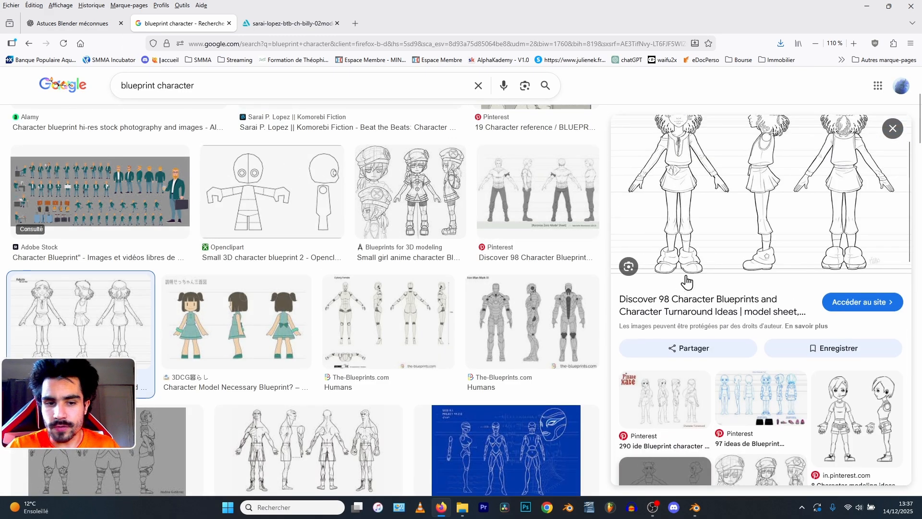
scroll(148, 246, down, 6)
scroll(148, 247, up, 9)
- Import the car blueprint image from the Téléchargements folder into Blender as a reference in front orthographic view
click(463, 510)
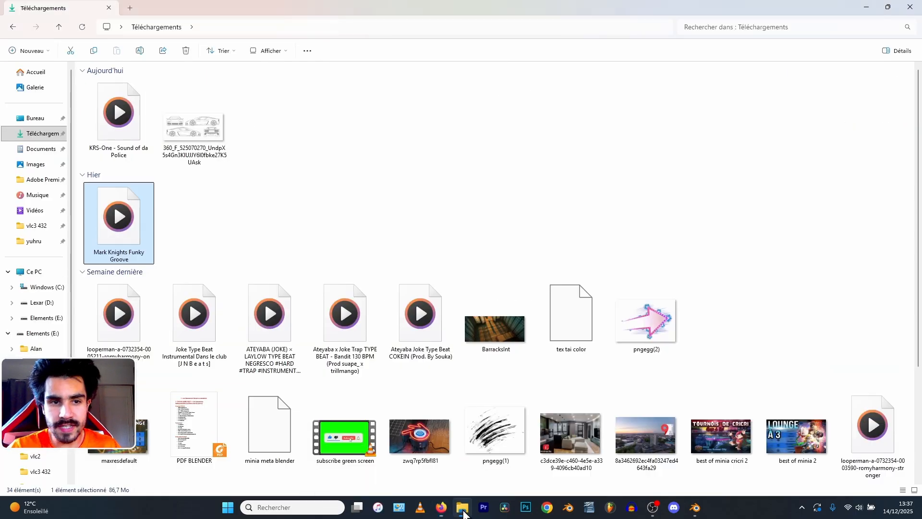
click(223, 144)
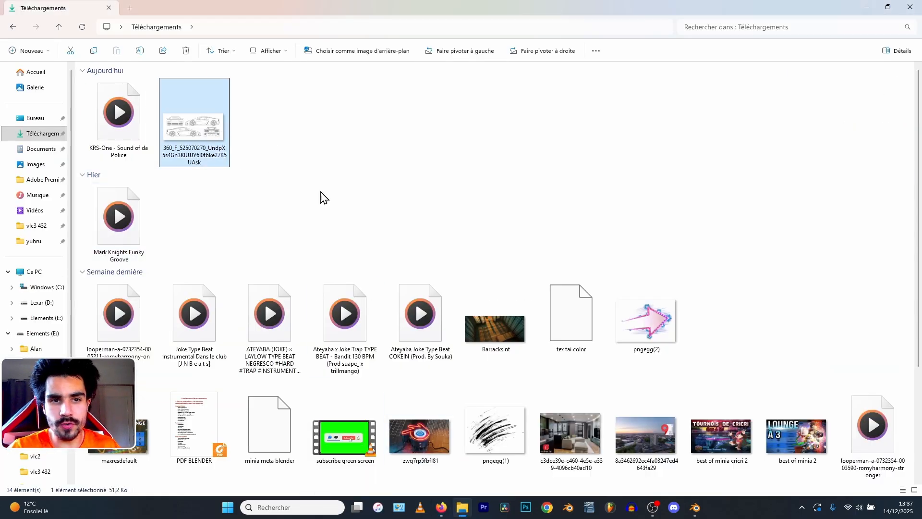
click(695, 508)
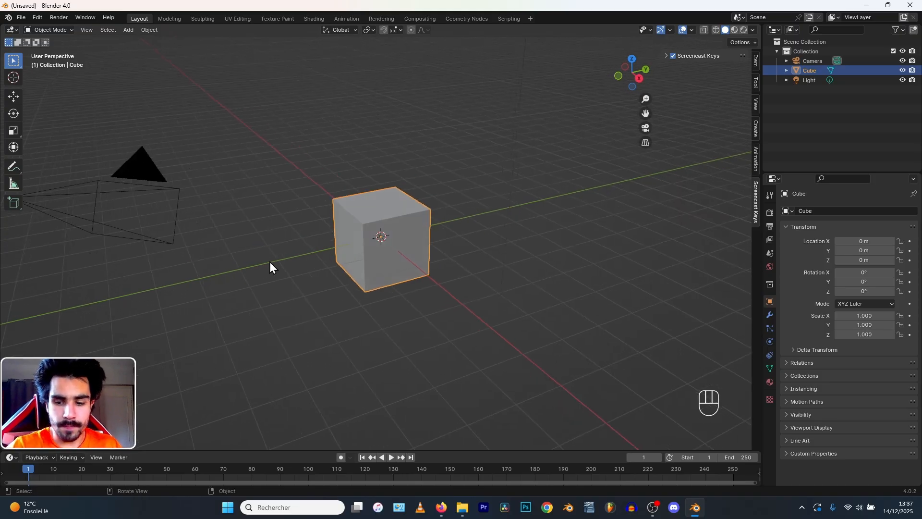
key(KP_1)
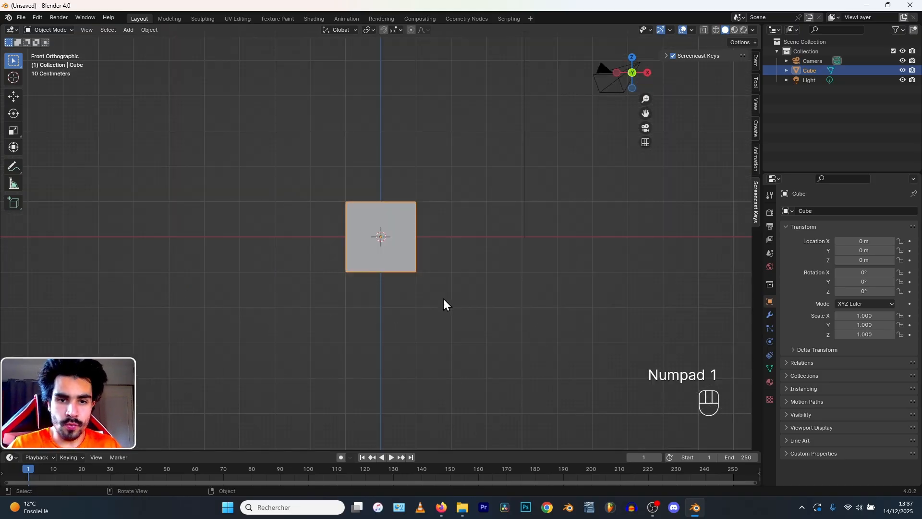
click(462, 508)
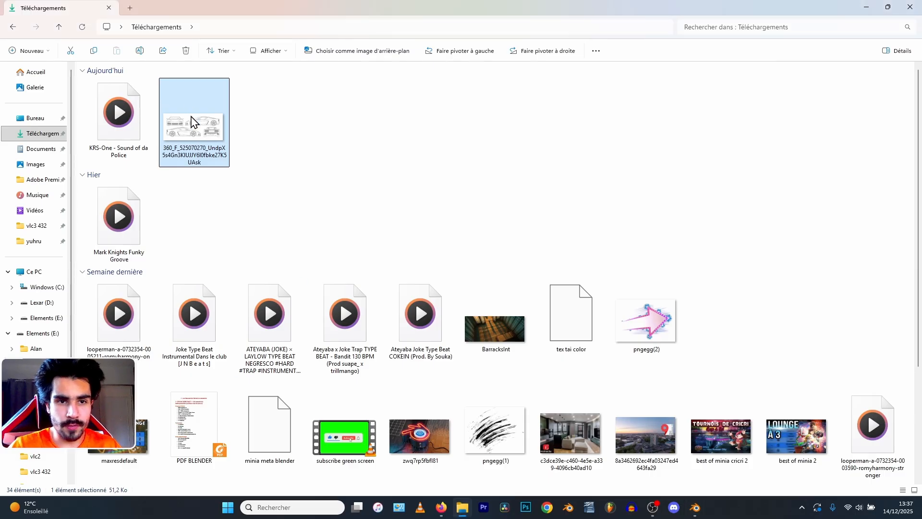
drag(191, 122, 225, 154)
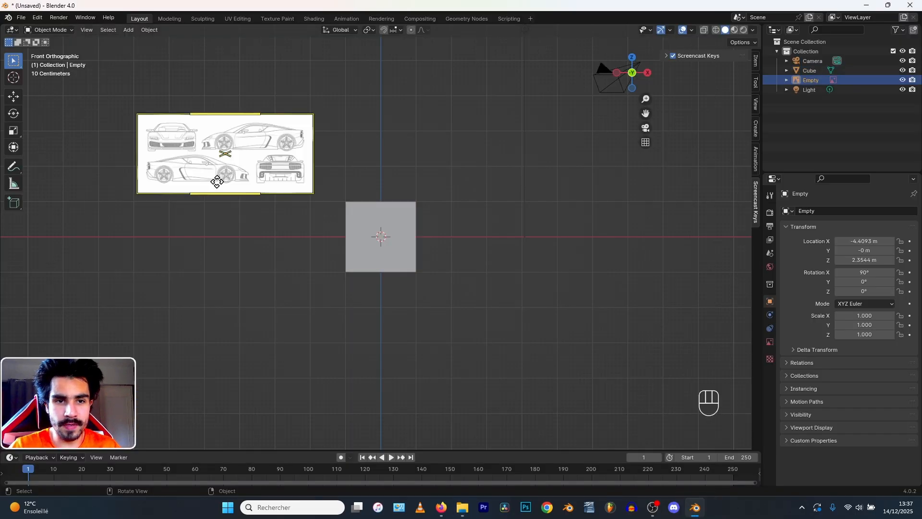
- Scale the car blueprint reference up to about 2.218 and move it over the cube
key(s)
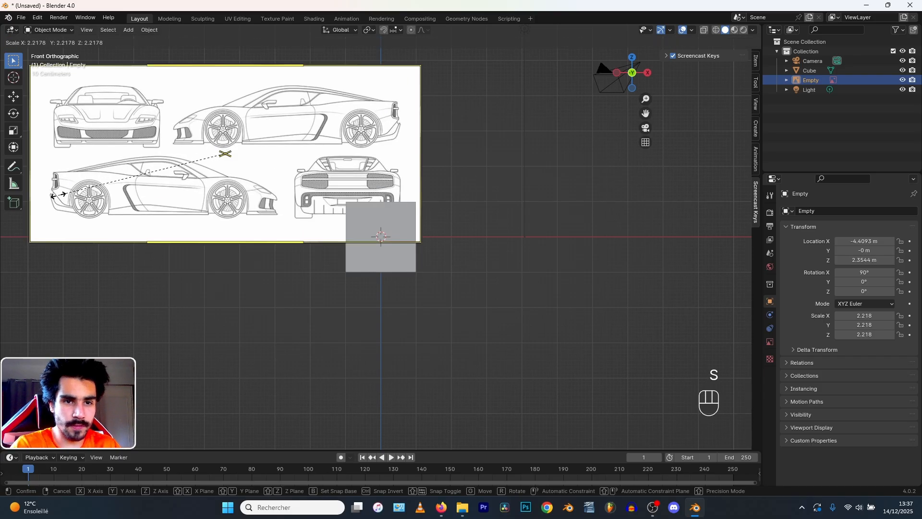
click(63, 202)
key(g)
click(316, 144)
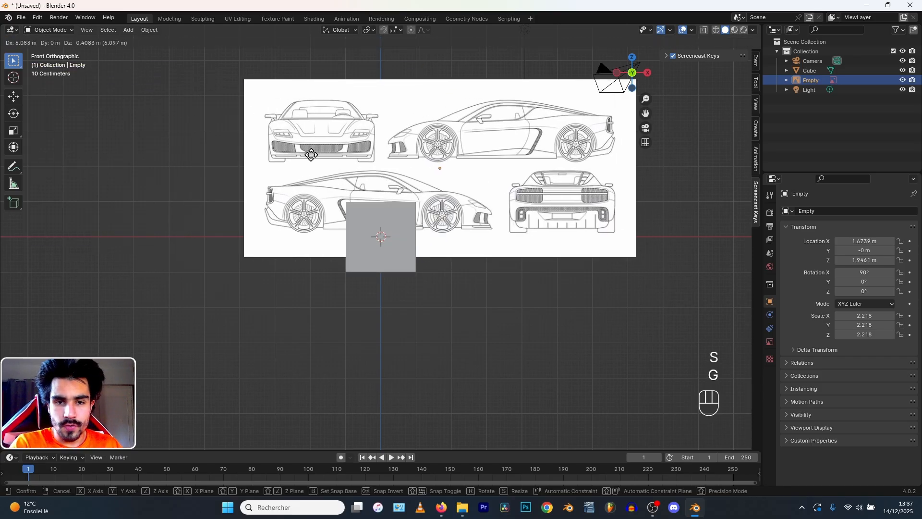
- Enlarge the blueprint reference to a scale of about 4.027 and position it near X 3.89 m, Z 3.27 m
scroll(320, 160, down, 3)
key(s)
right_click(298, 183)
key(g)
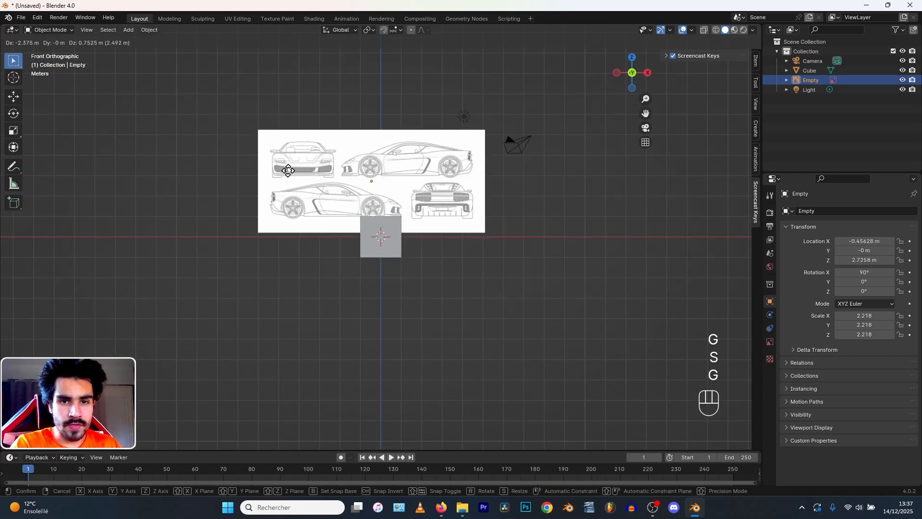
click(306, 174)
key(s)
click(192, 210)
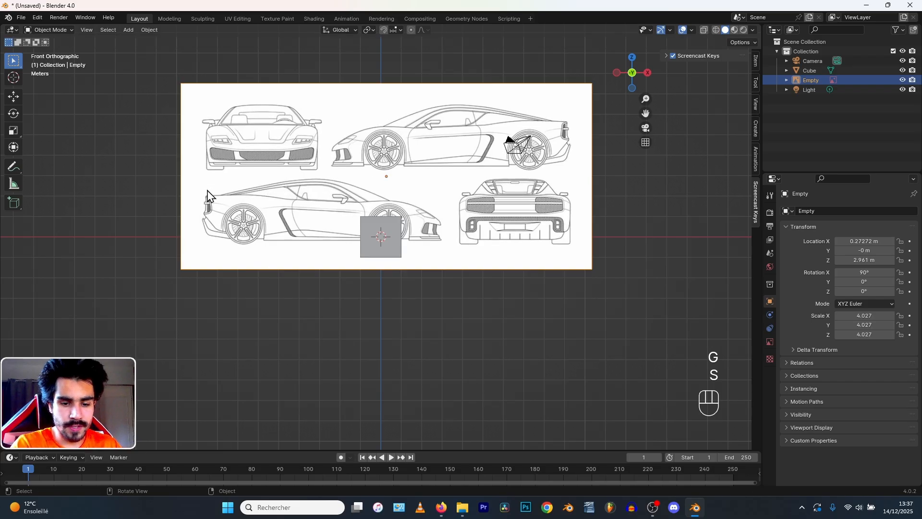
key(g)
click(286, 186)
- Activate the Move tool and display the image data properties of the blueprint reference
middle_drag(476, 146, 406, 173)
middle_drag(465, 178, 371, 150)
key(shift+space)
key(g)
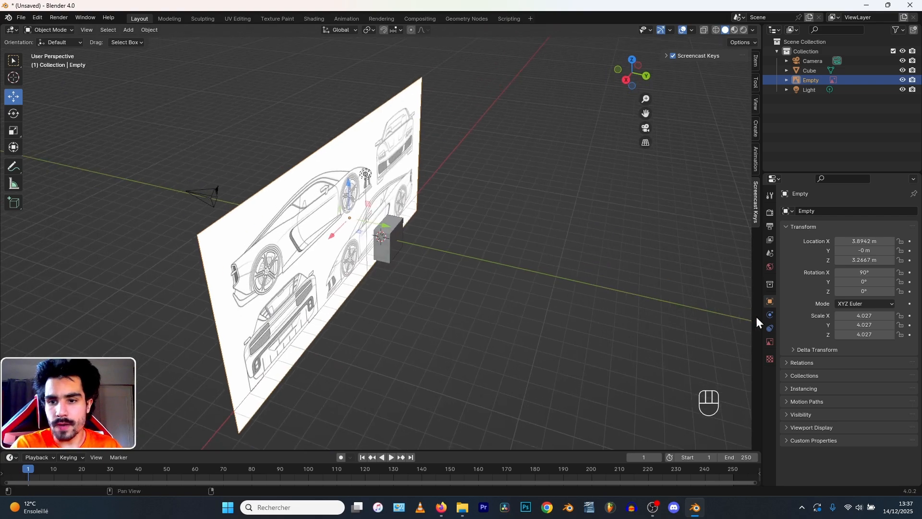
click(770, 342)
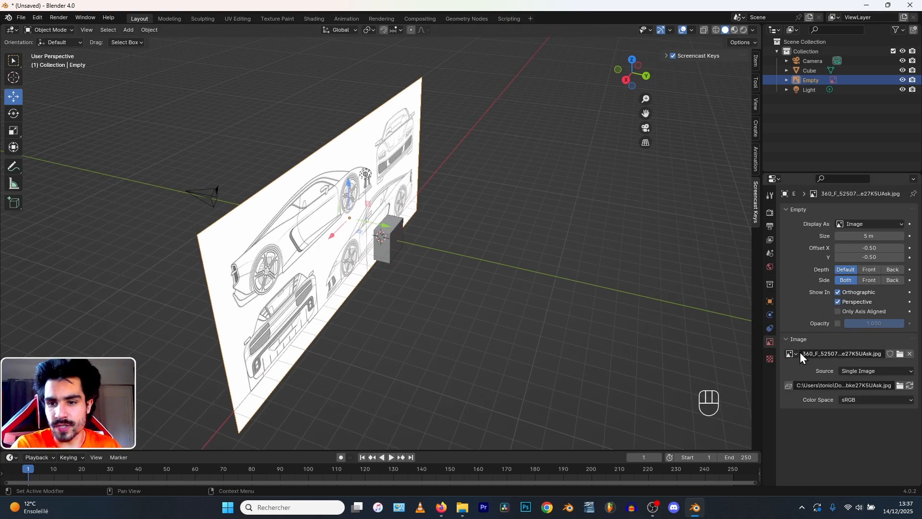
- Return to front orthographic view and set the viewport shading to Wireframe
key(KP_1)
key(z)
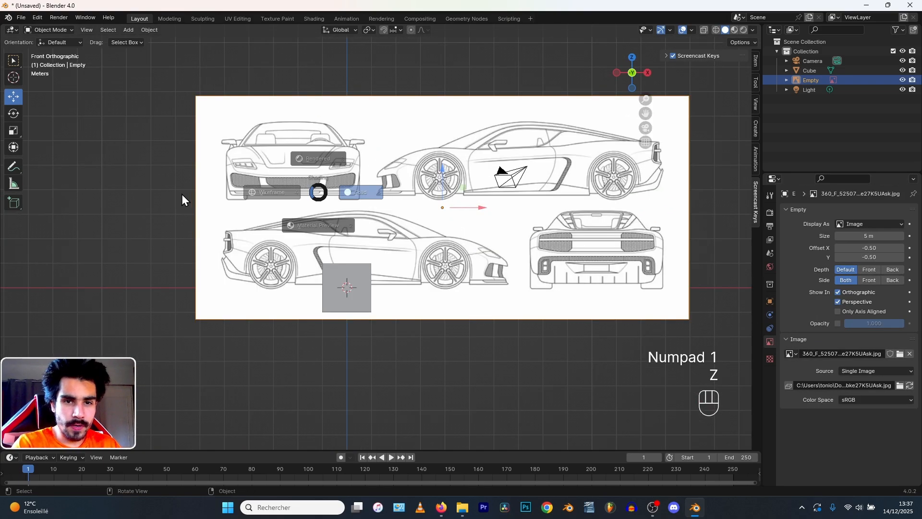
click(183, 208)
key(z)
scroll(219, 206, up, 1)
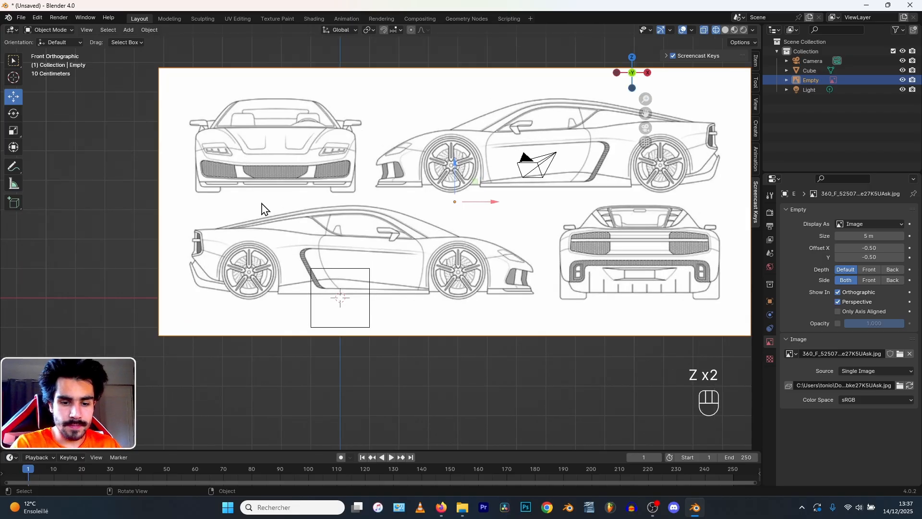
- Move the car blueprint so its front-view drawing is centred above the cube, comparing the placement from front and right
key(g)
click(261, 221)
key(KP_1)
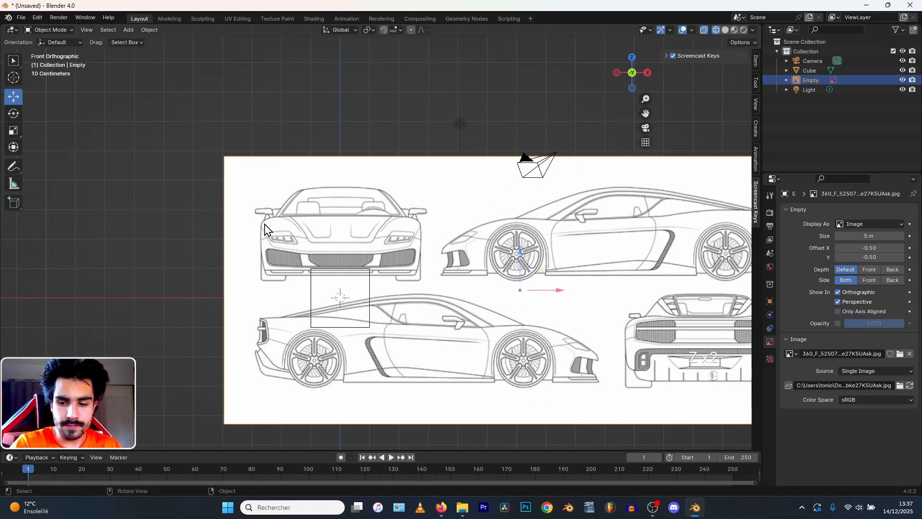
key(KP_3)
key(KP_1)
- Enable the Opacity option for the blueprint reference image
scroll(297, 206, up, 3)
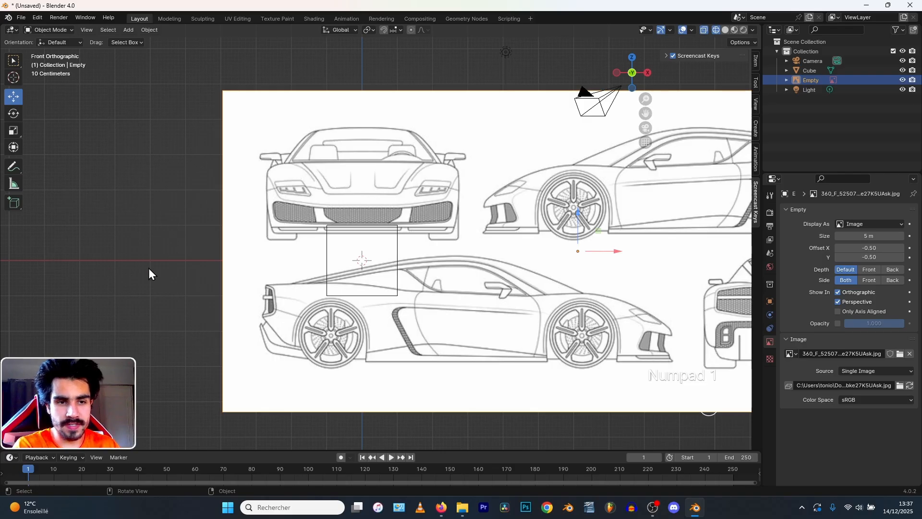
key(KP_3)
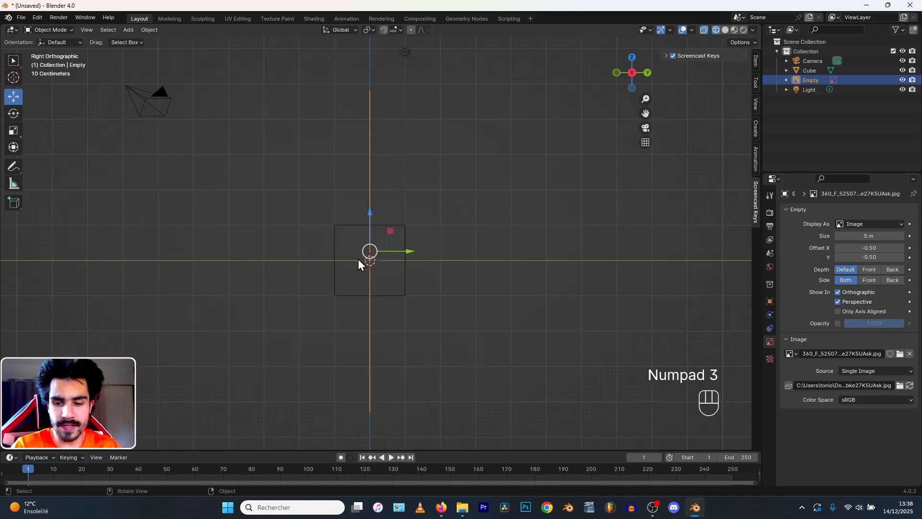
key(KP_1)
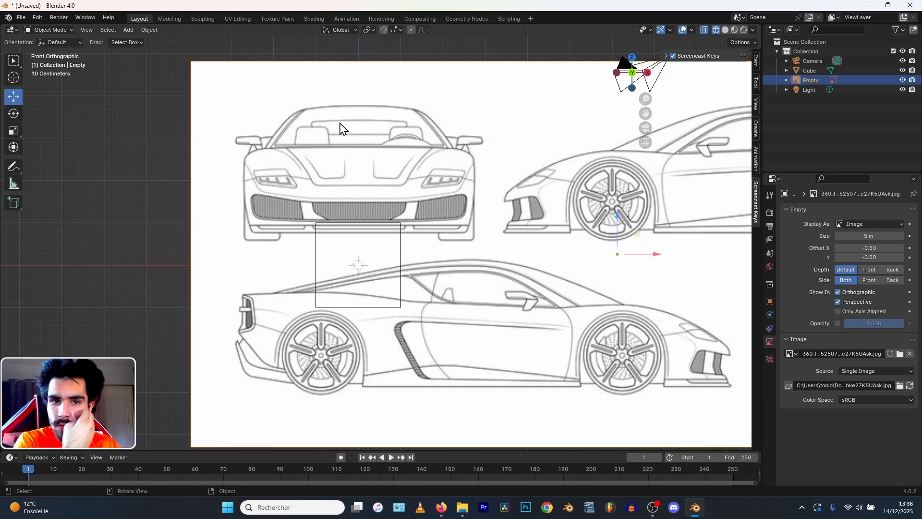
scroll(339, 128, up, 3)
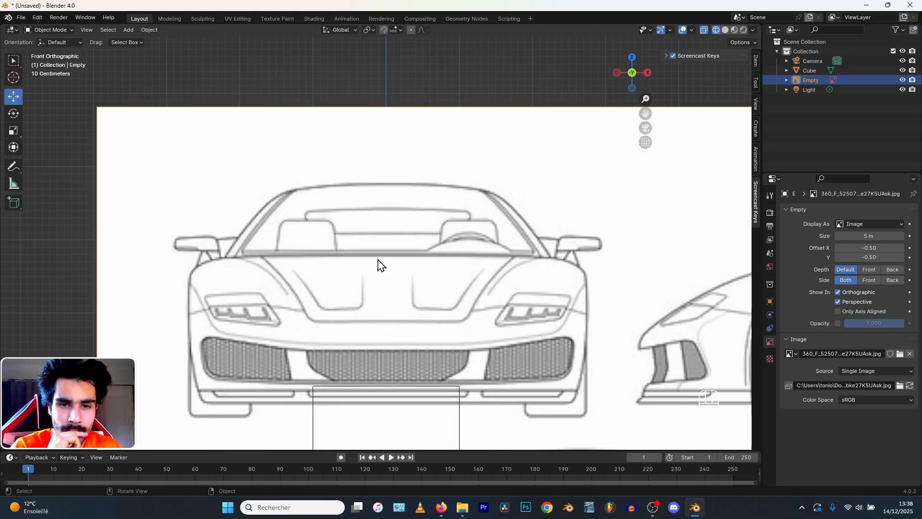
scroll(359, 171, up, 1)
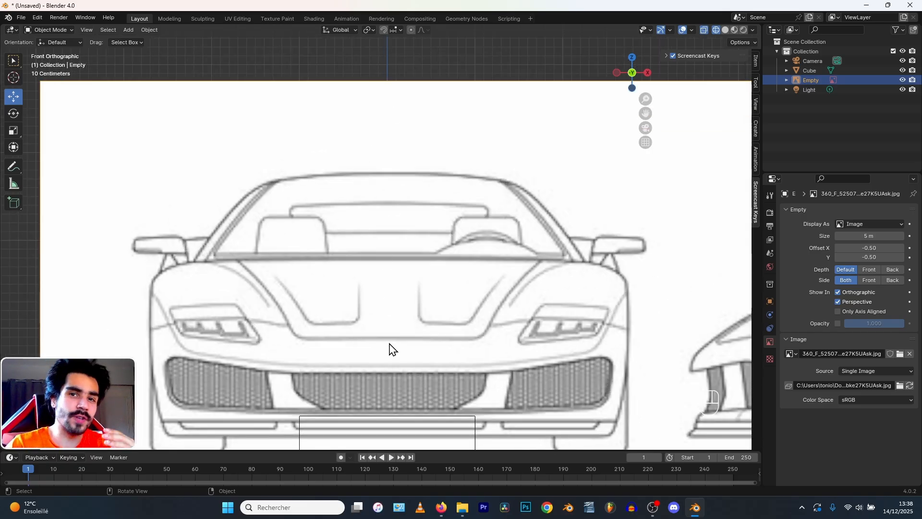
click(838, 324)
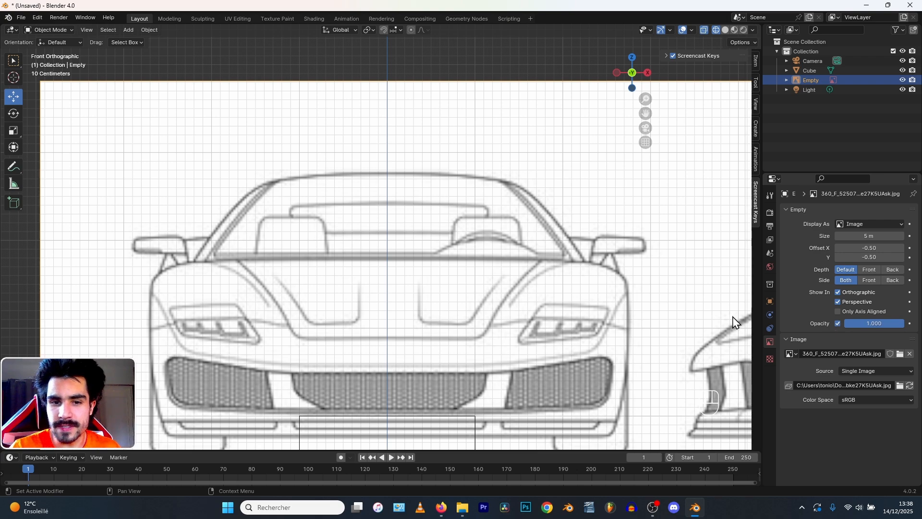
- Lower the blueprint along the Z axis until the front-view car drawing overlaps the cube
scroll(281, 280, down, 1)
shift+middle_drag(286, 260, 288, 181)
scroll(289, 181, up, 1)
scroll(228, 187, down, 1)
key(g)
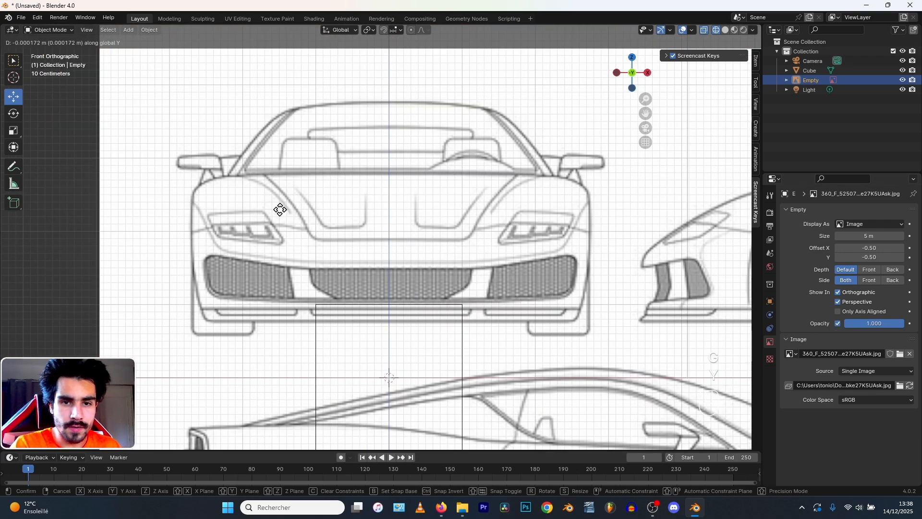
key(y)
key(z)
click(285, 326)
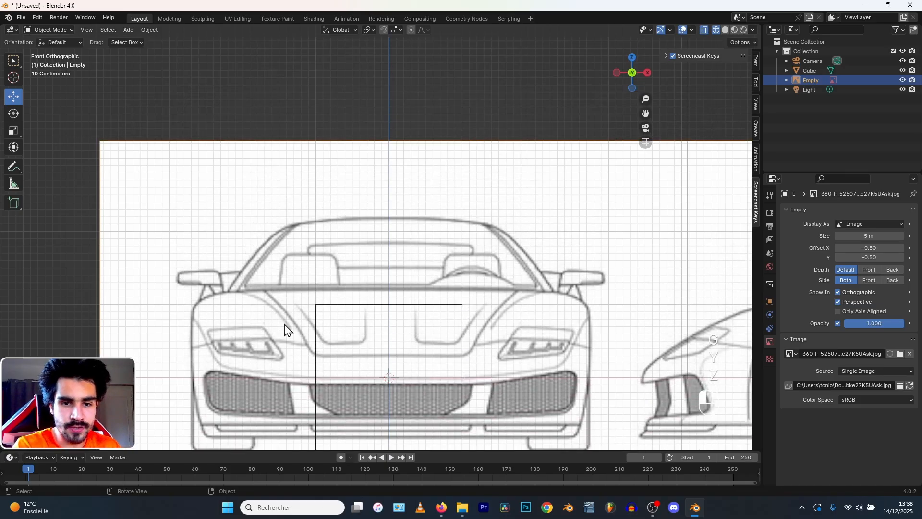
- Raise the blueprint about 1.004 m along Z so the front-view car's wheels rest on the X axis line
scroll(285, 326, down, 3)
shift+middle_drag(290, 278, 309, 216)
scroll(295, 159, up, 3)
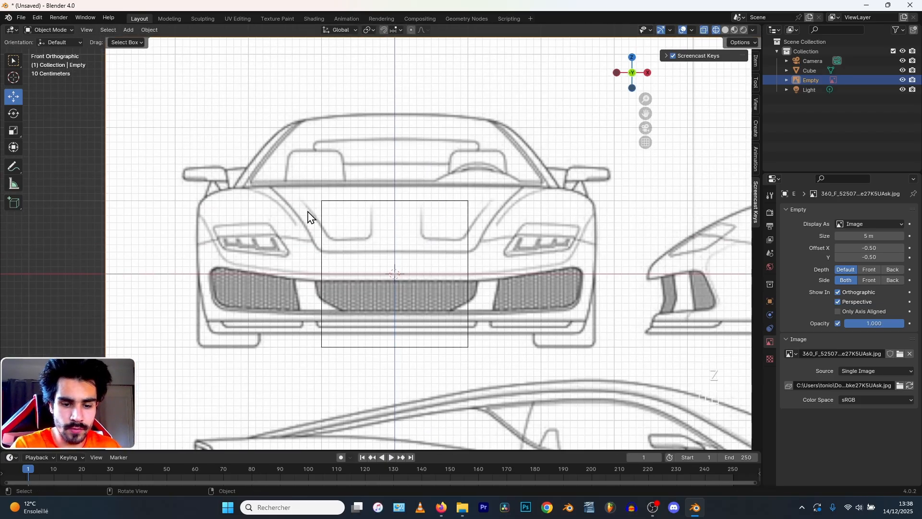
key(g)
key(z)
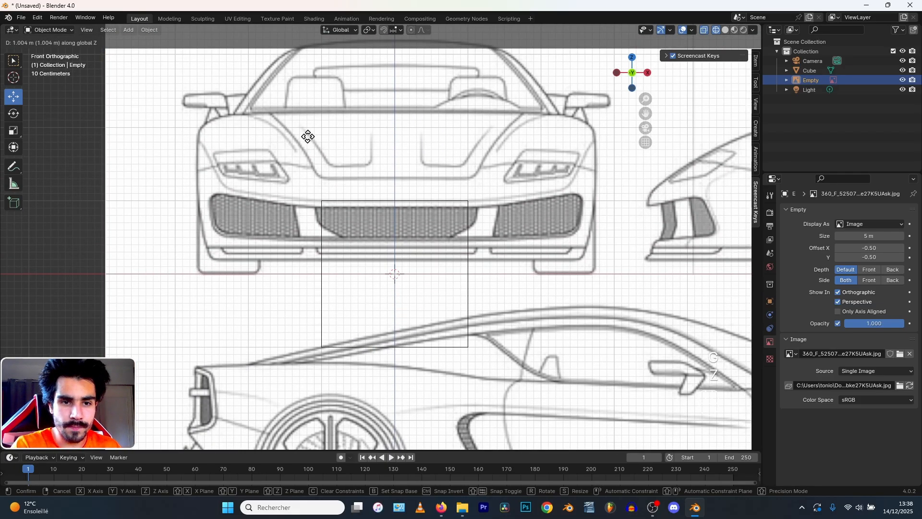
click(308, 136)
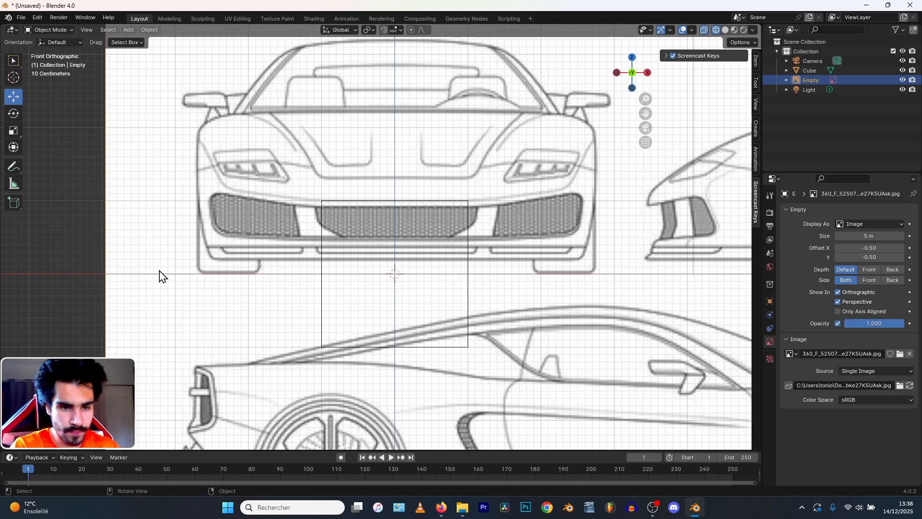
- Shift the blueprint slightly towards negative X to centre the front-view car on the vertical axis
shift+middle_drag(239, 193, 247, 278)
scroll(253, 241, up, 1)
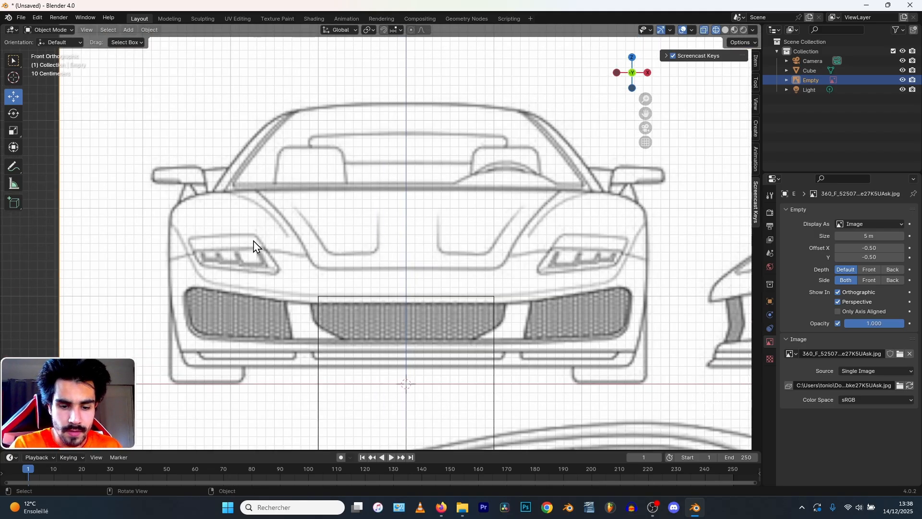
key(g)
key(y)
key(x)
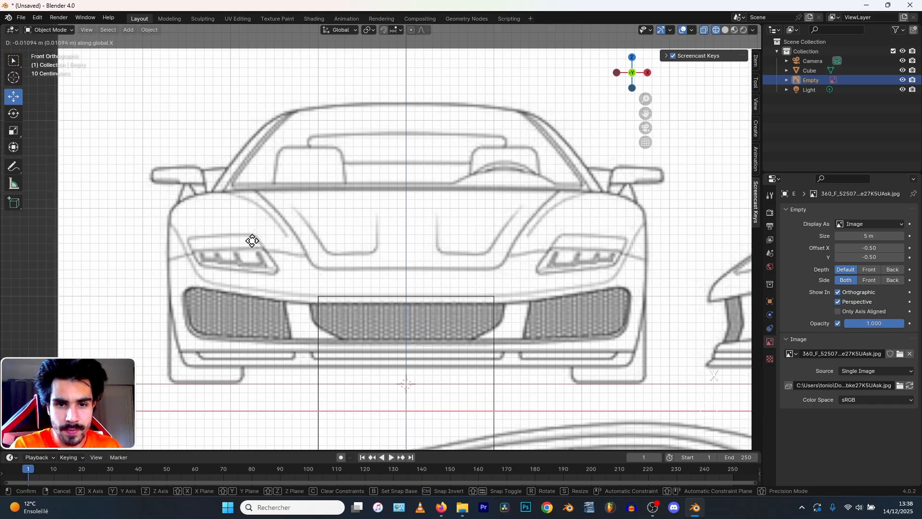
click(251, 241)
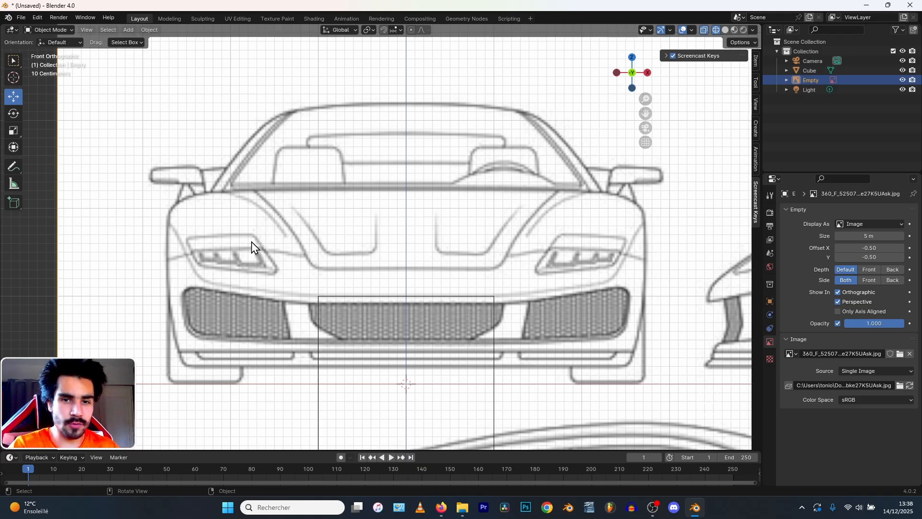
scroll(310, 198, down, 1)
shift+middle_drag(311, 196, 300, 151)
scroll(303, 192, up, 1)
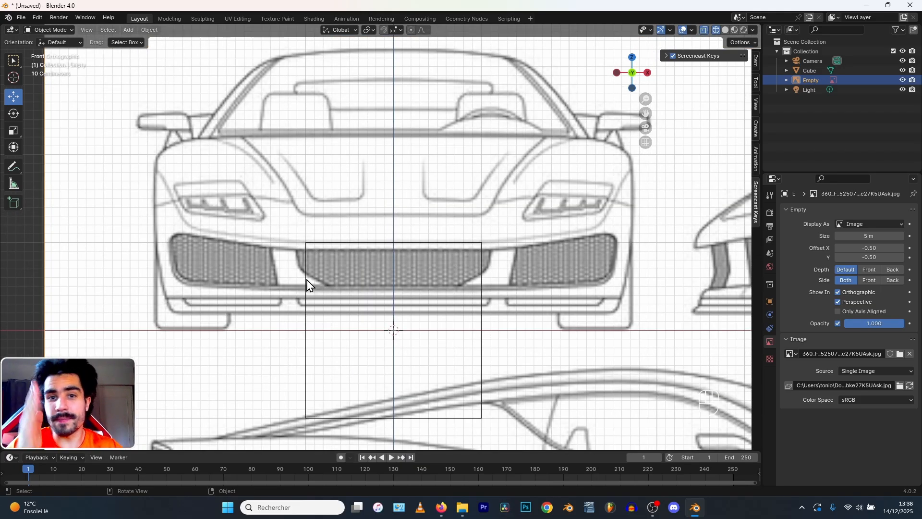
scroll(298, 251, down, 2)
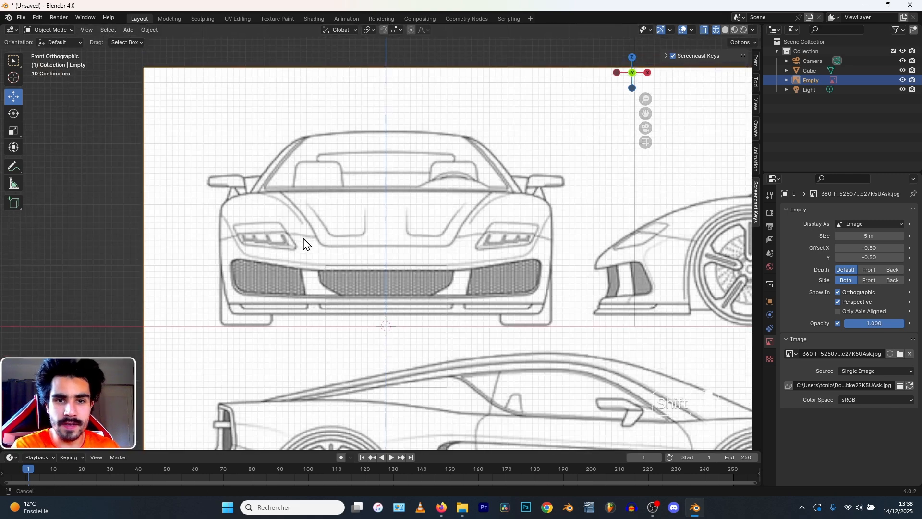
scroll(303, 247, down, 2)
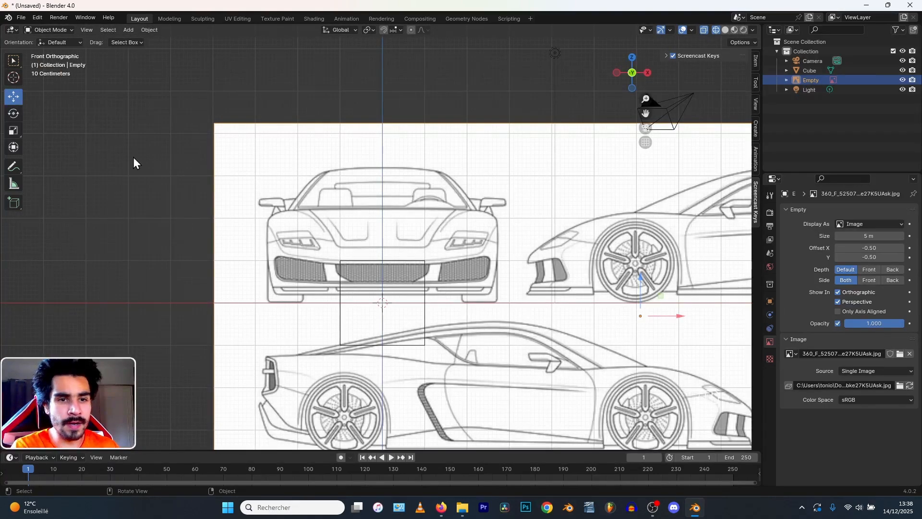
- Set the viewport shading to Solid in perspective view and select the cube in front of the blueprint
scroll(354, 169, up, 2)
key(KP_7)
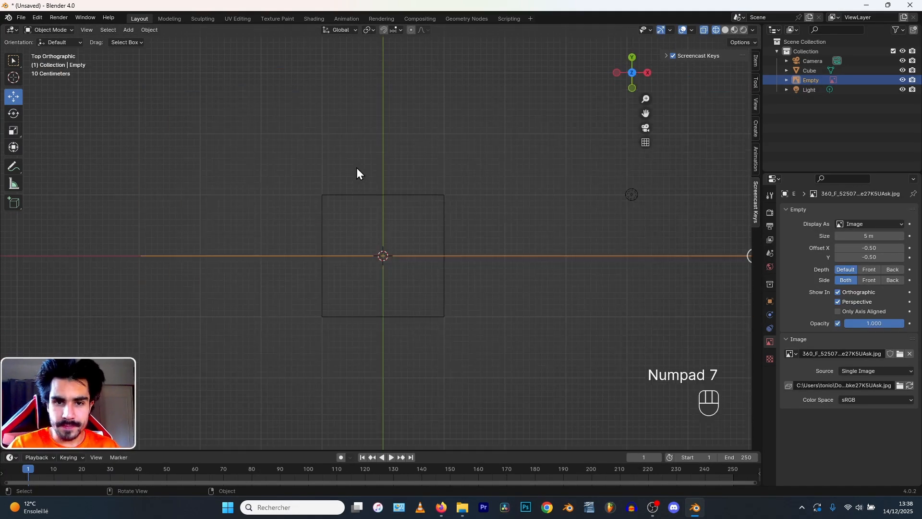
middle_drag(356, 168, 355, 267)
scroll(364, 278, up, 2)
click(362, 279)
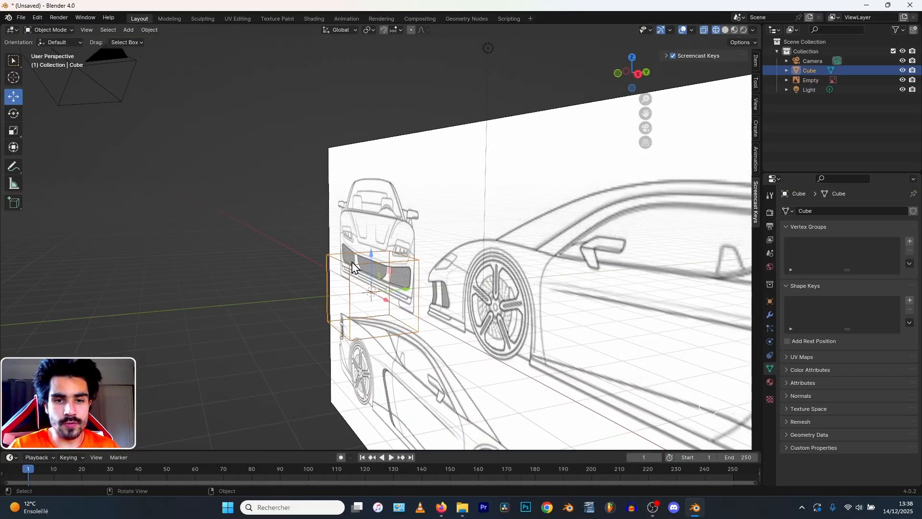
click(367, 211)
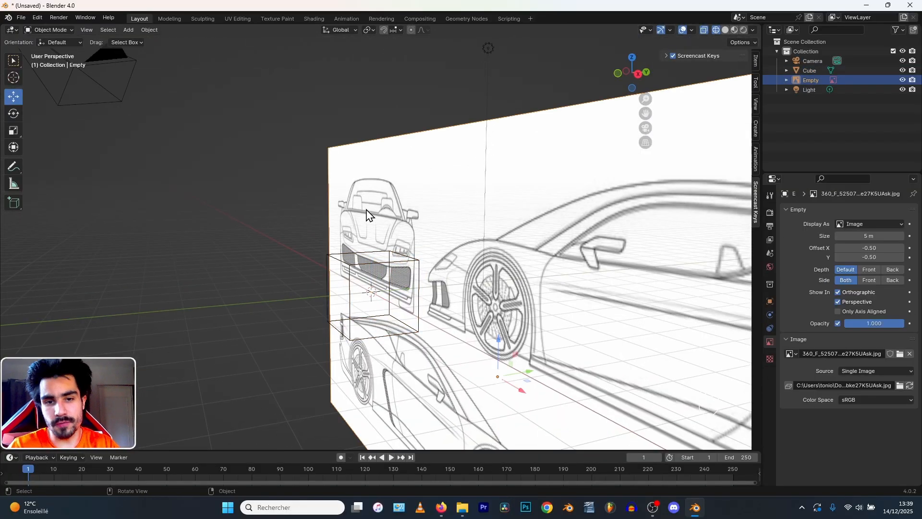
key(z)
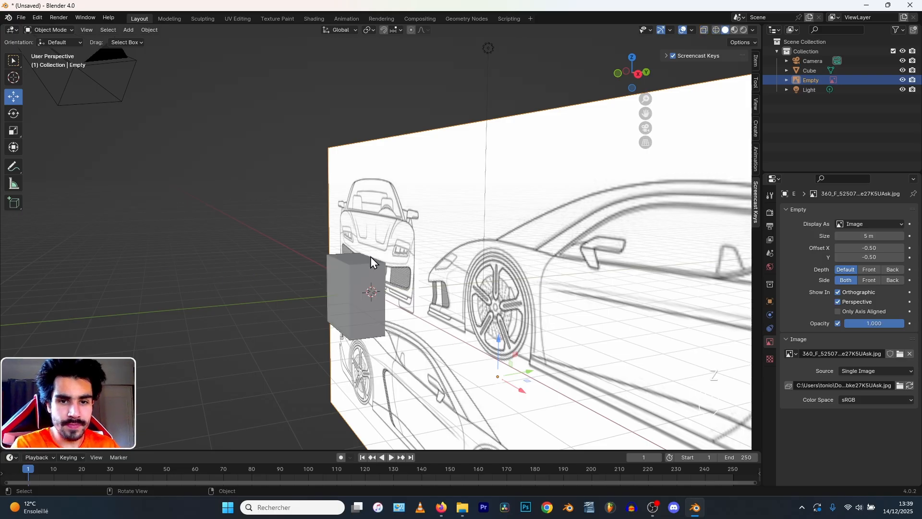
click(366, 285)
- Move the blueprint reference along positive Y in the top view, well behind the cube
mouse_move(370, 257)
middle_down()
mouse_move(298, 268)
mouse_move(345, 265)
mouse_move(355, 278)
middle_up()
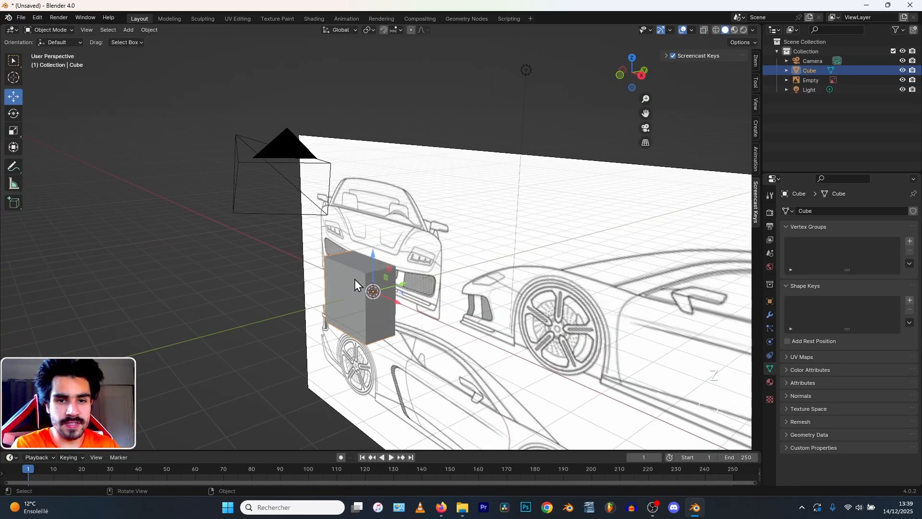
click(421, 236)
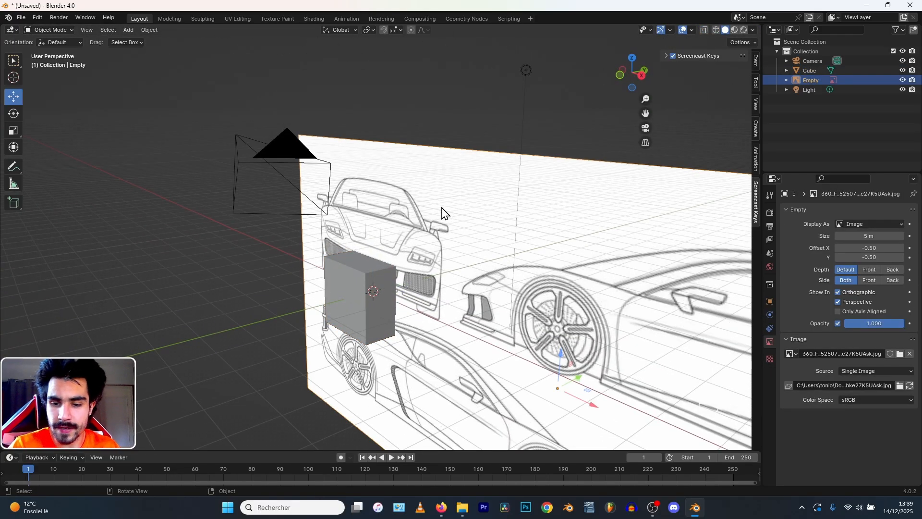
key(KP_7)
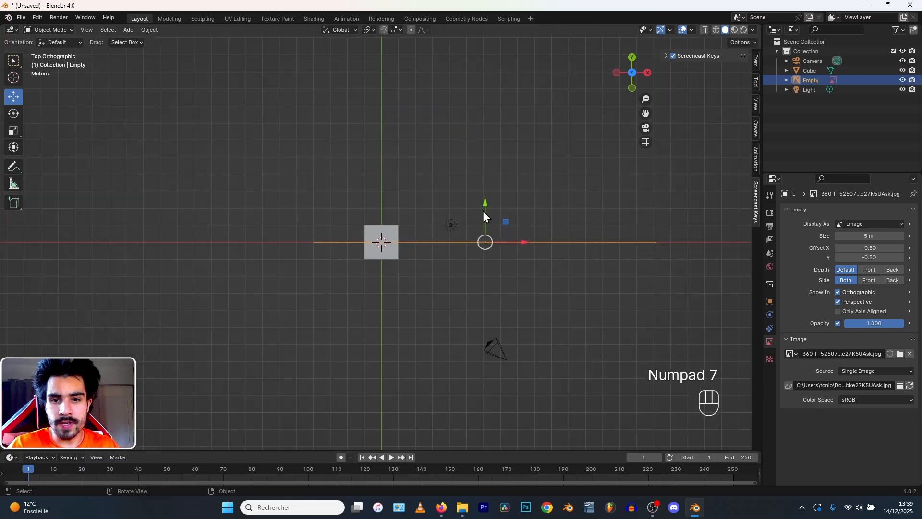
drag(482, 213, 475, 89)
- Try an off-centre loop cut around the cube in Edit Mode, undo it and return to Object Mode
middle_drag(476, 89, 355, 267)
click(355, 267)
key(Tab)
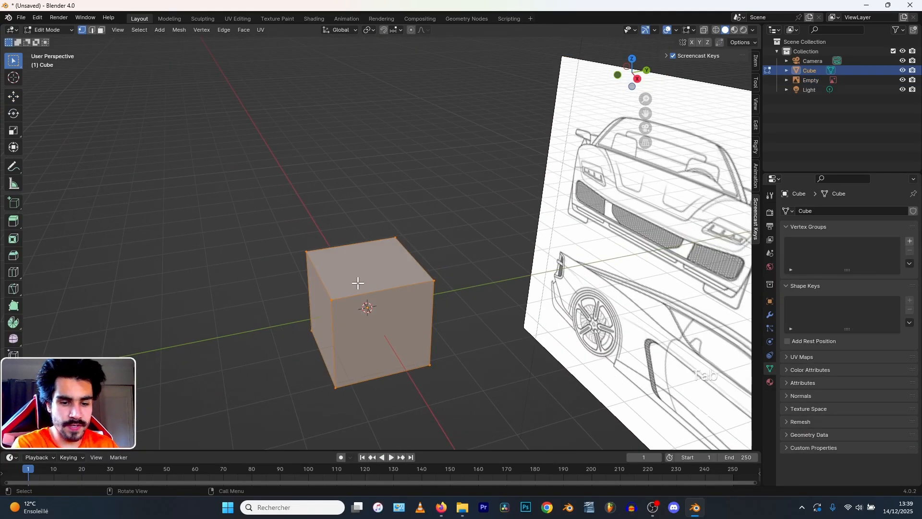
key(ctrl+r)
click(358, 283)
click(329, 273)
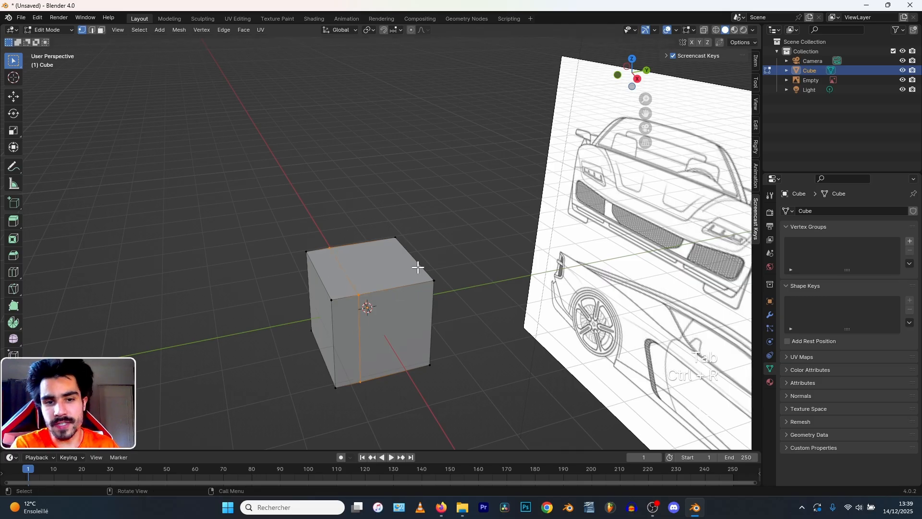
key(ctrl+z)
key(Tab)
- Deselect all objects and return to the front orthographic view of the blueprint
scroll(367, 235, down, 1)
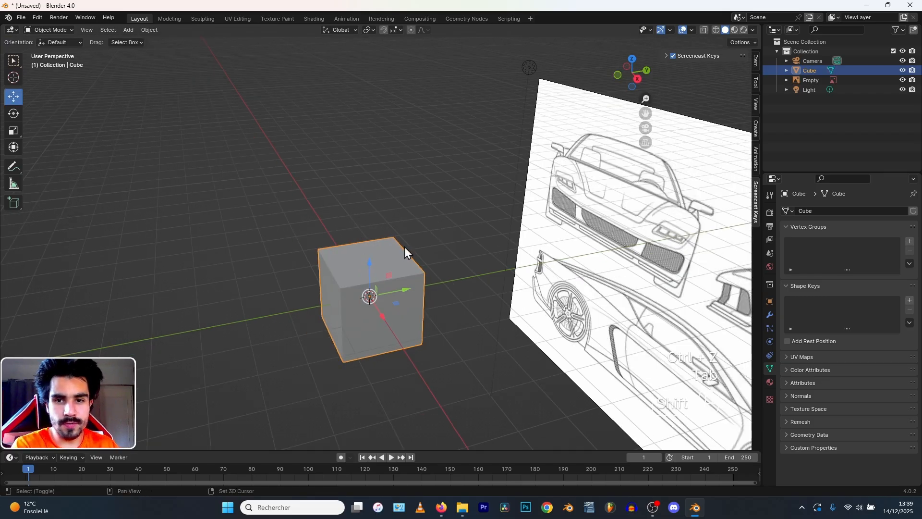
middle_drag(358, 204, 414, 215)
key(a)
key(a)
key(KP_1)
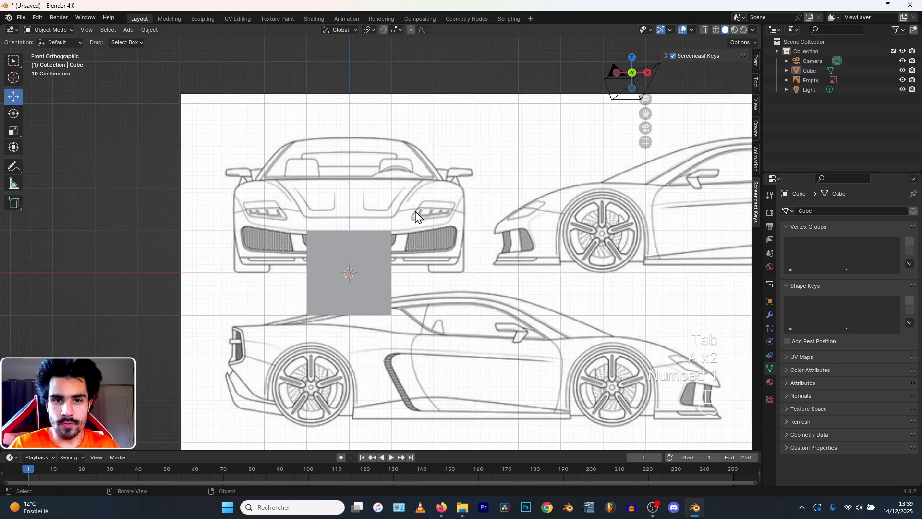
- Compare the cube in the front and right orthographic views to examine which one shows the blueprint
scroll(325, 223, up, 3)
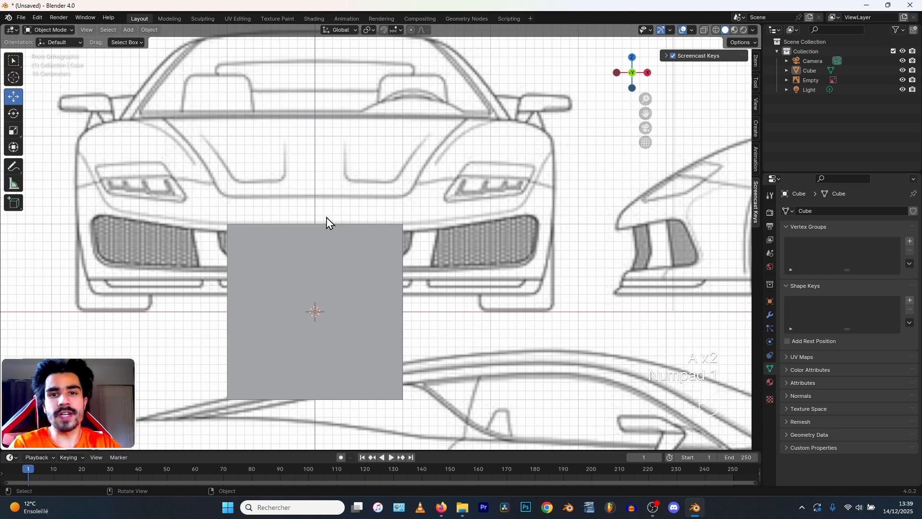
key(KP_3)
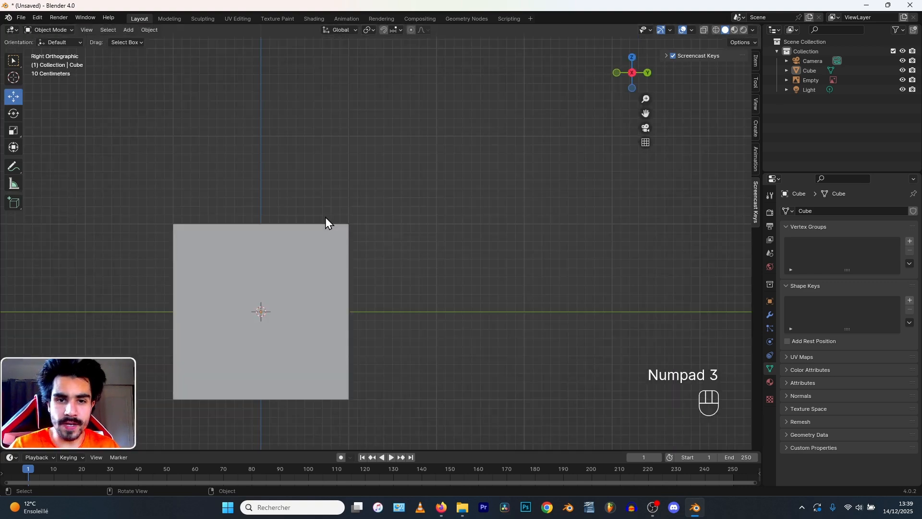
key(KP_1)
key(KP_3)
key(KP_1)
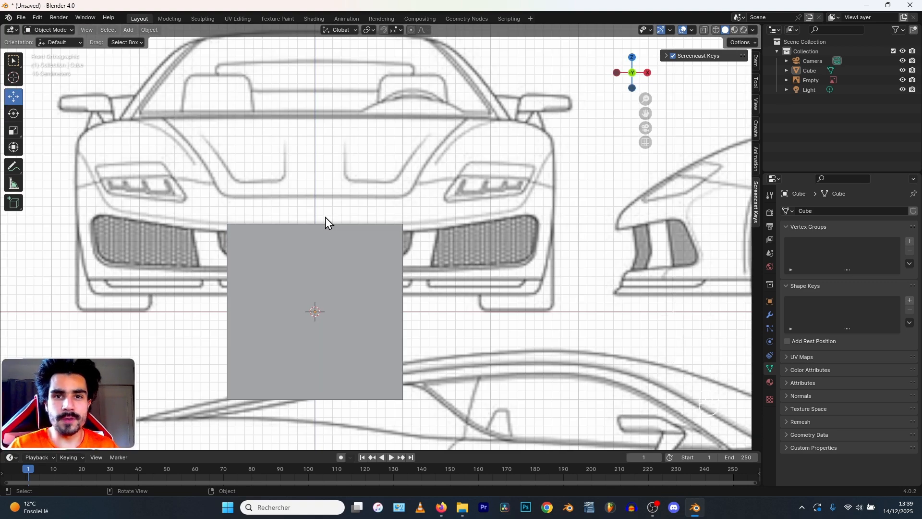
key(KP_3)
key(KP_1)
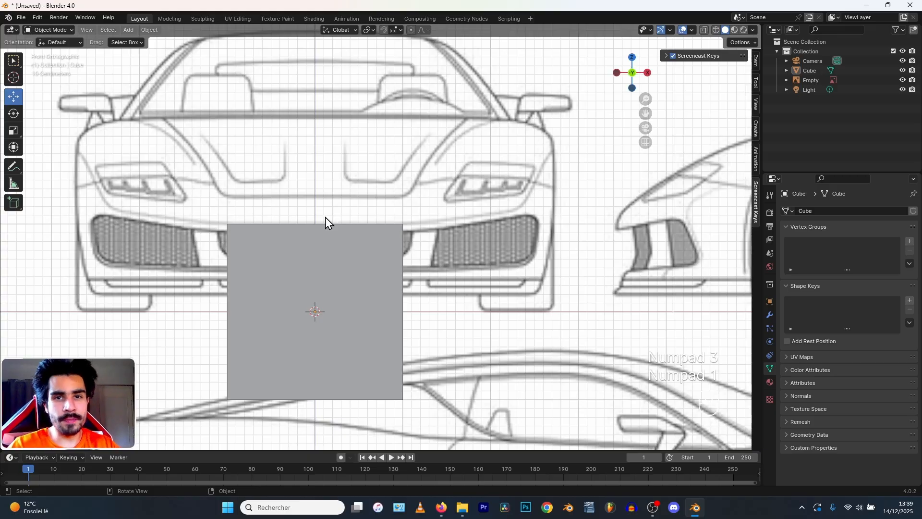
- Select the car blueprint reference in the front orthographic view
scroll(299, 223, down, 5)
click(296, 209)
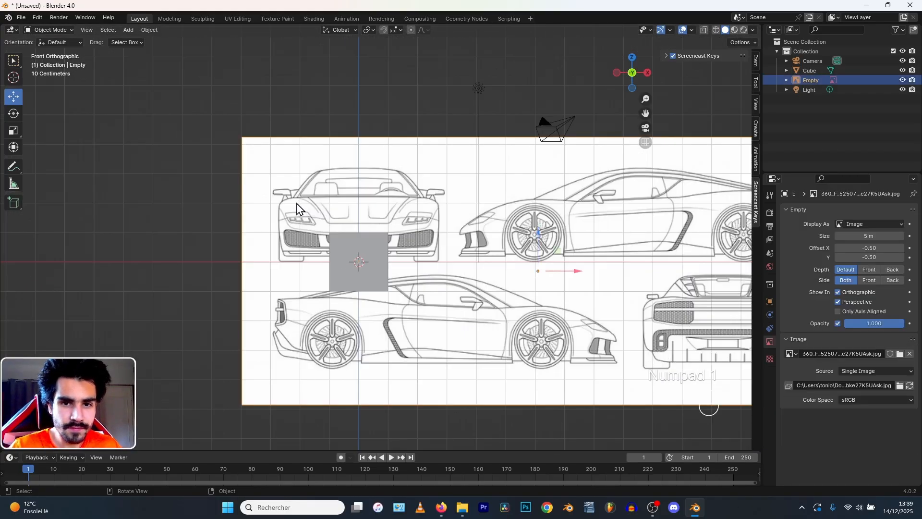
scroll(297, 210, up, 1)
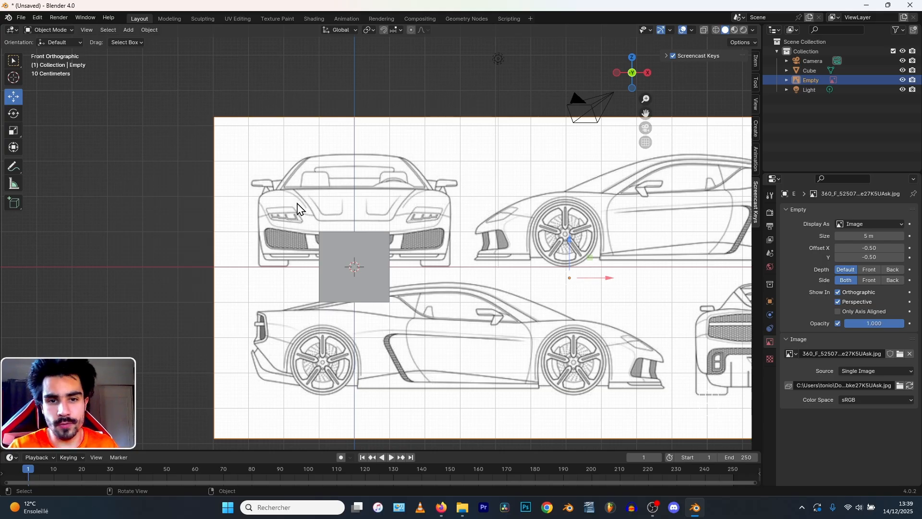
- Duplicate the blueprint in the top orthographic view and place the copy along the X axis on the cube's negative X side
scroll(293, 271, up, 3)
scroll(294, 270, down, 2)
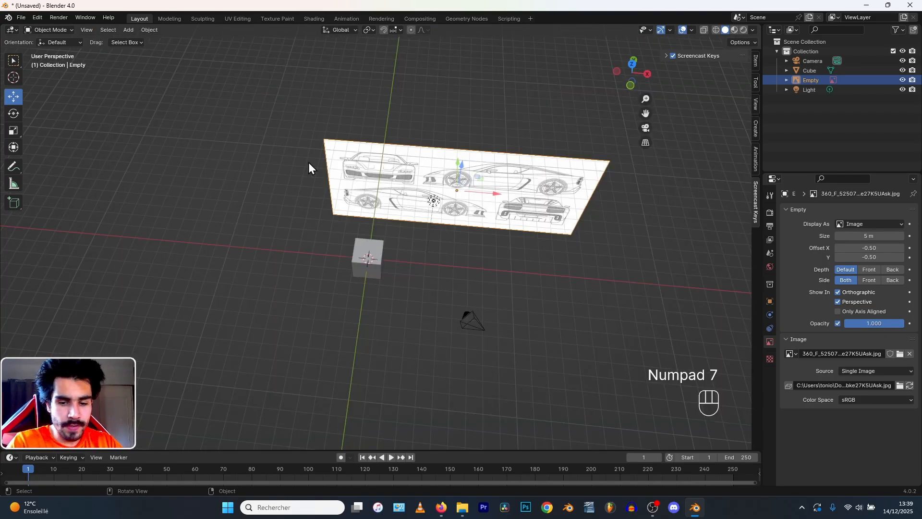
key(KP_7)
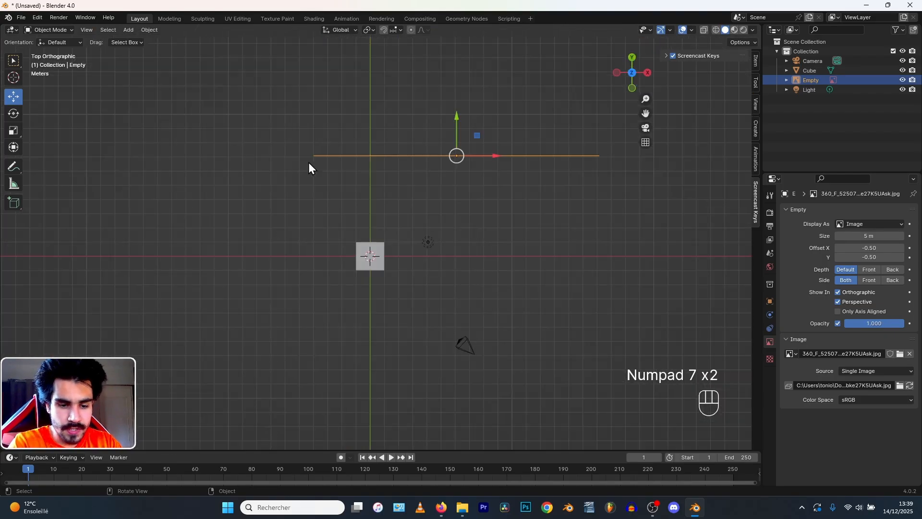
key(shift+d)
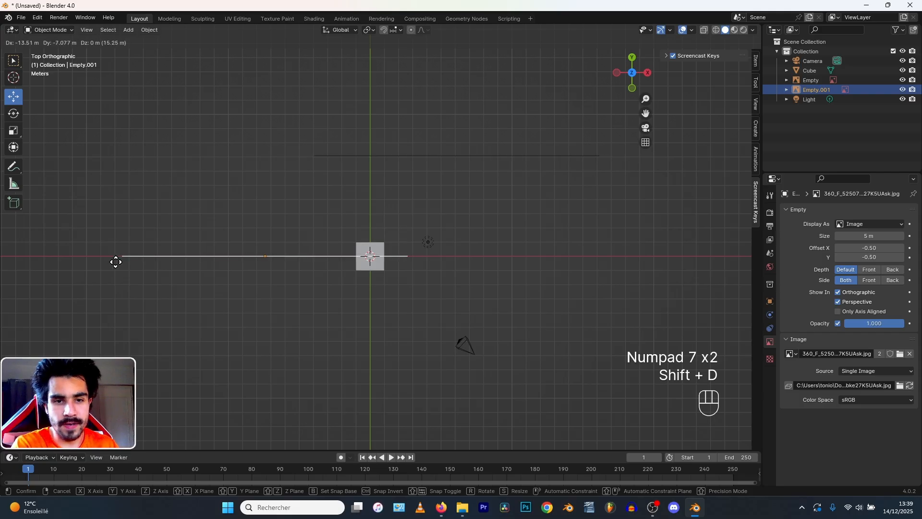
click(115, 262)
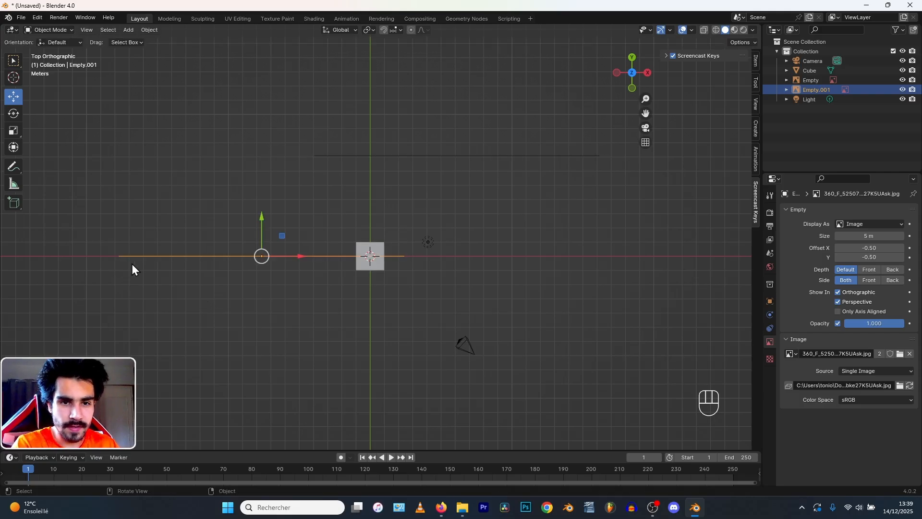
- Rotate the duplicated blueprint 90° about the vertical axis so it stands perpendicular to the original
text(r90)
click(146, 307)
key(KP_1)
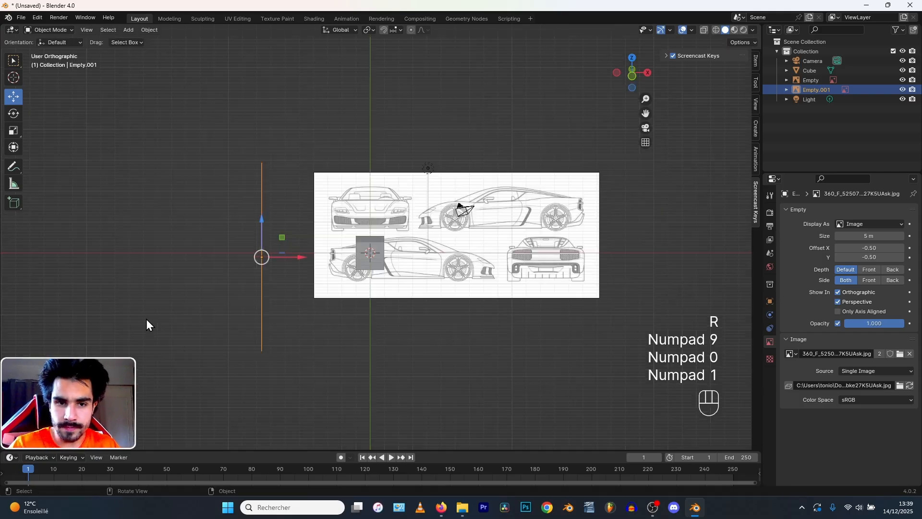
- Move the duplicate in the right orthographic view so its lower side-view car rests on the Y axis line and is centred on the origin
key(KP_3)
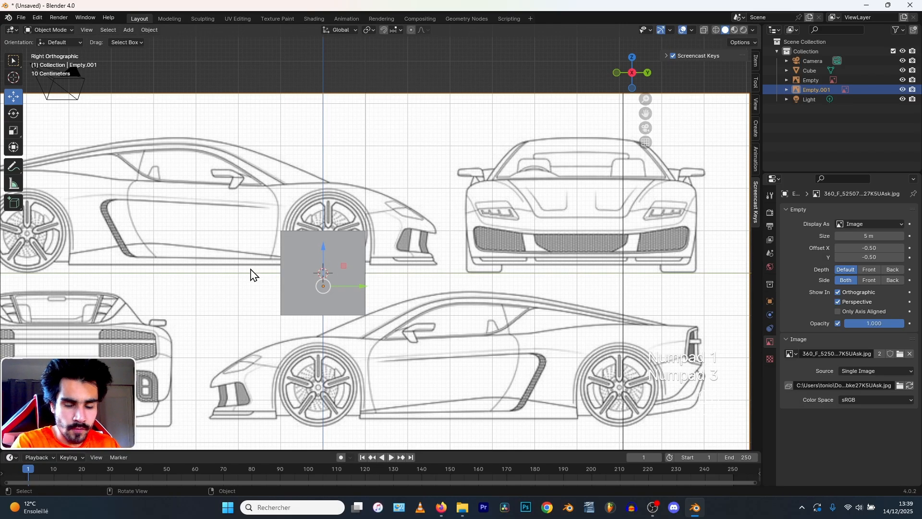
shift+middle_drag(251, 269, 272, 278)
key(g)
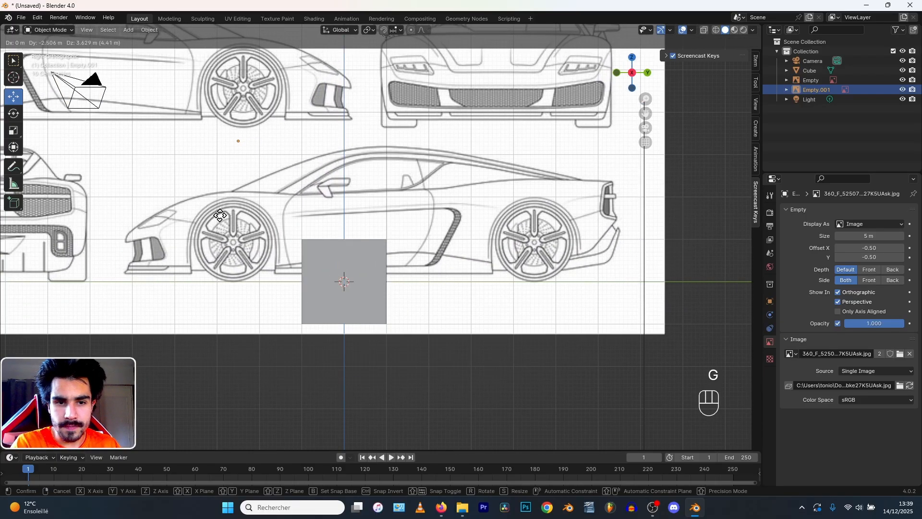
scroll(250, 272, up, 2)
key(y)
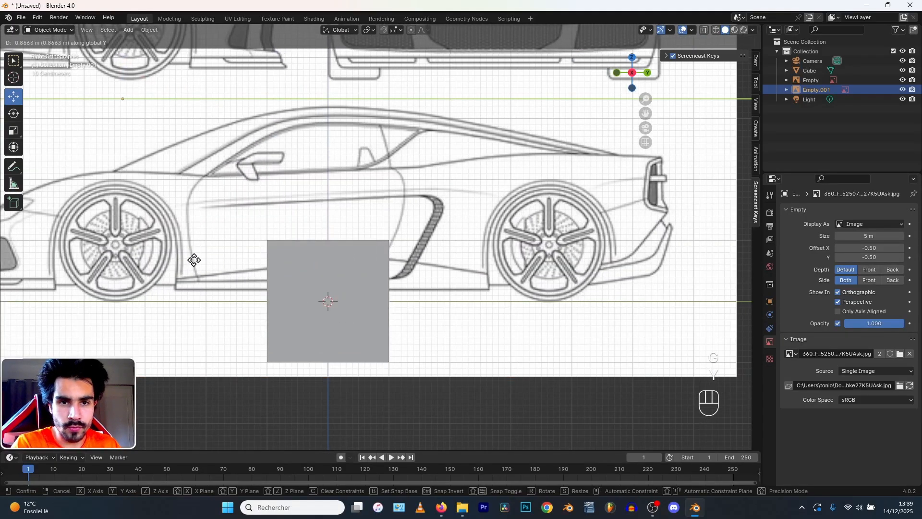
click(191, 261)
scroll(191, 265, down, 2)
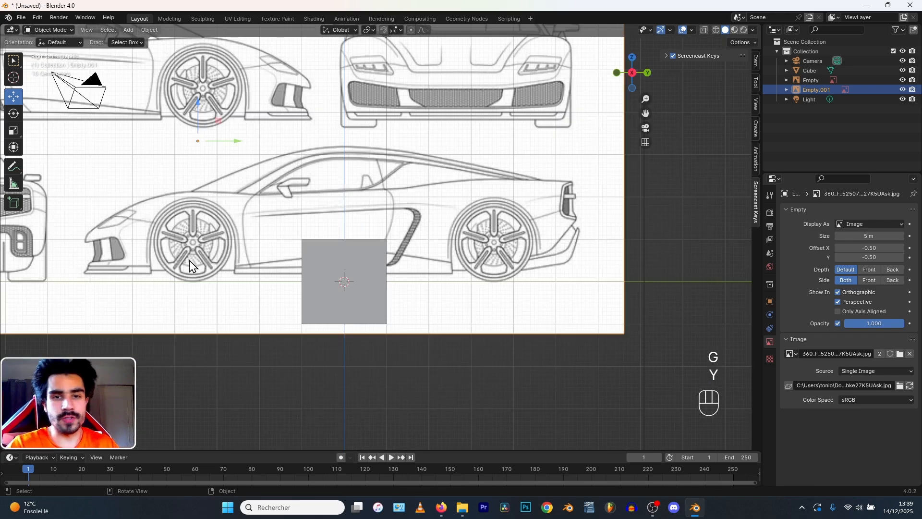
- Compare the front and right orthographic views to examine how the cars' wheels and height line up with the ground axis
shift+middle_drag(190, 263, 211, 264)
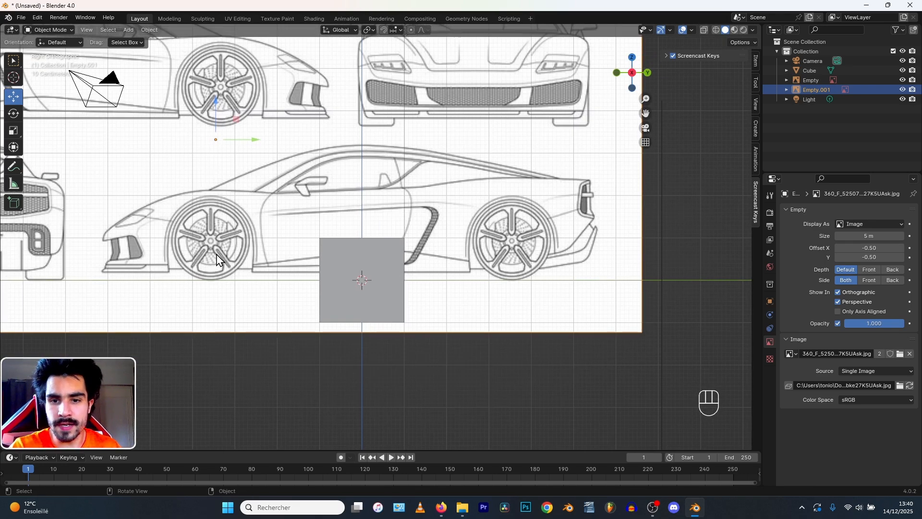
scroll(218, 260, up, 2)
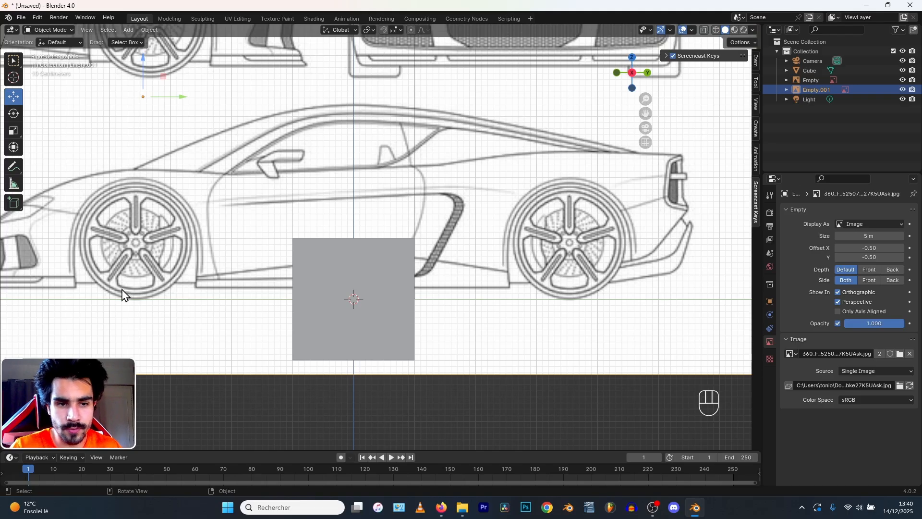
key(KP_1)
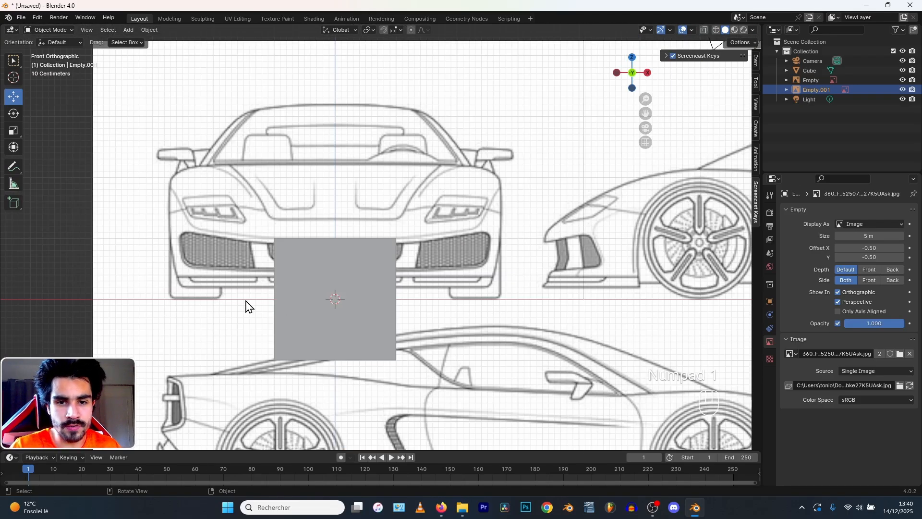
key(KP_3)
scroll(97, 290, down, 2)
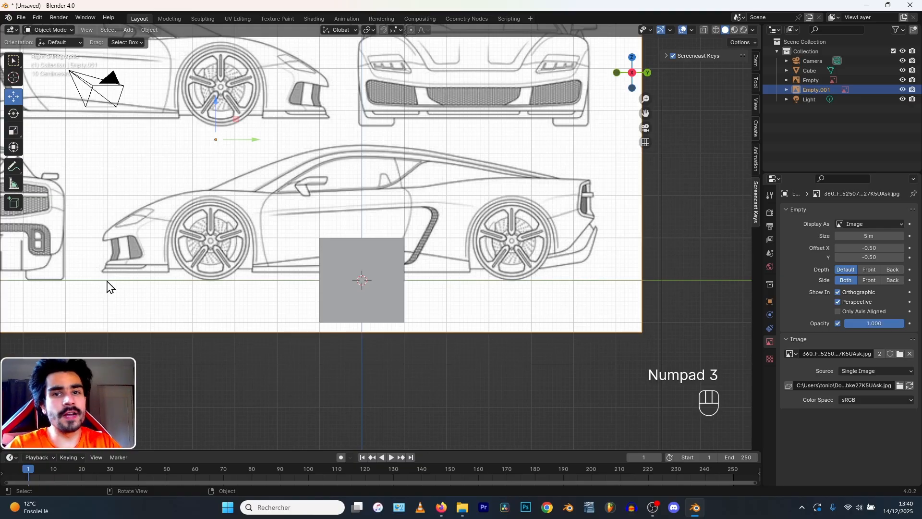
scroll(123, 264, up, 1)
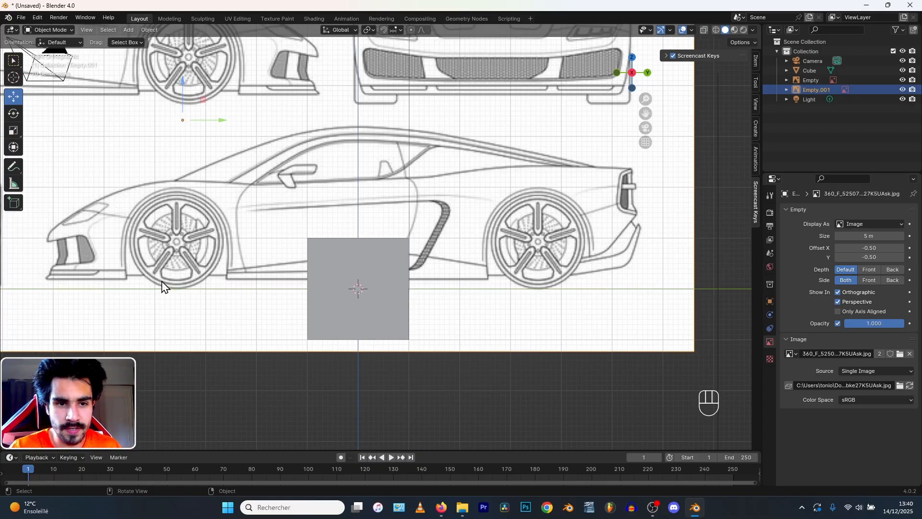
scroll(162, 286, up, 1)
key(KP_1)
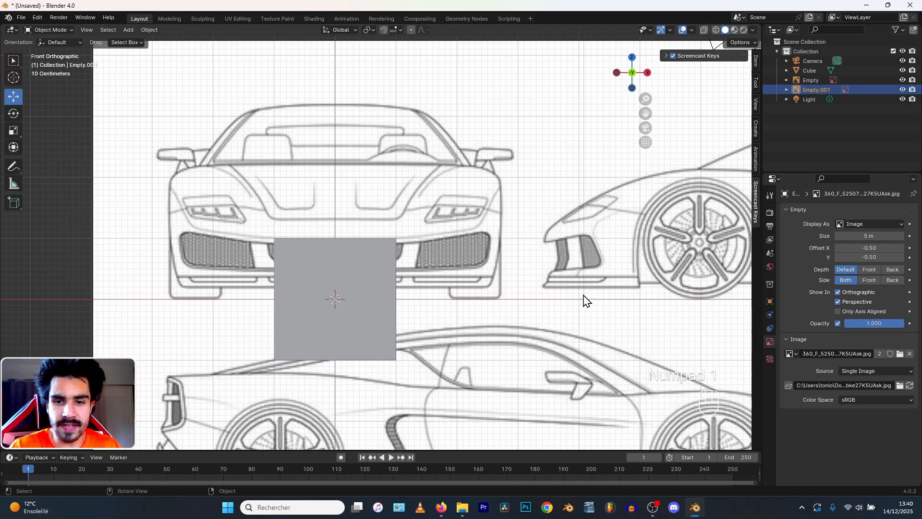
key(KP_3)
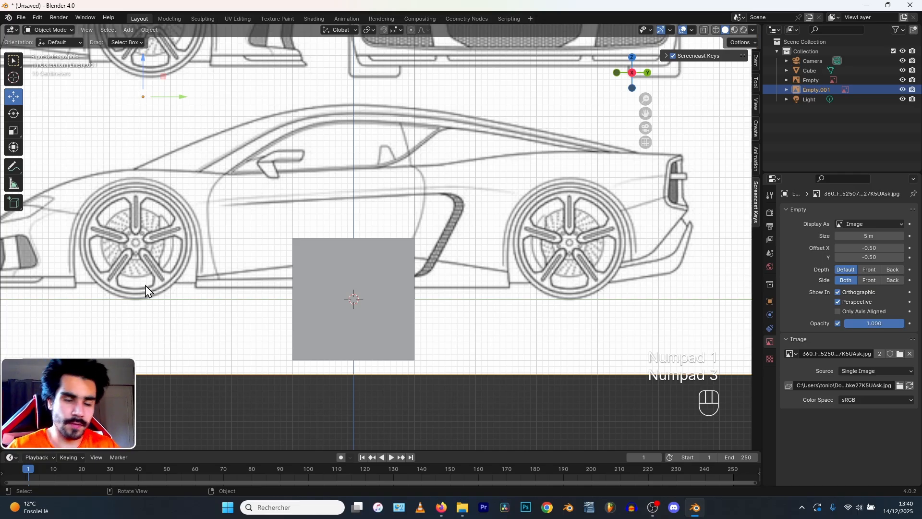
scroll(284, 264, down, 2)
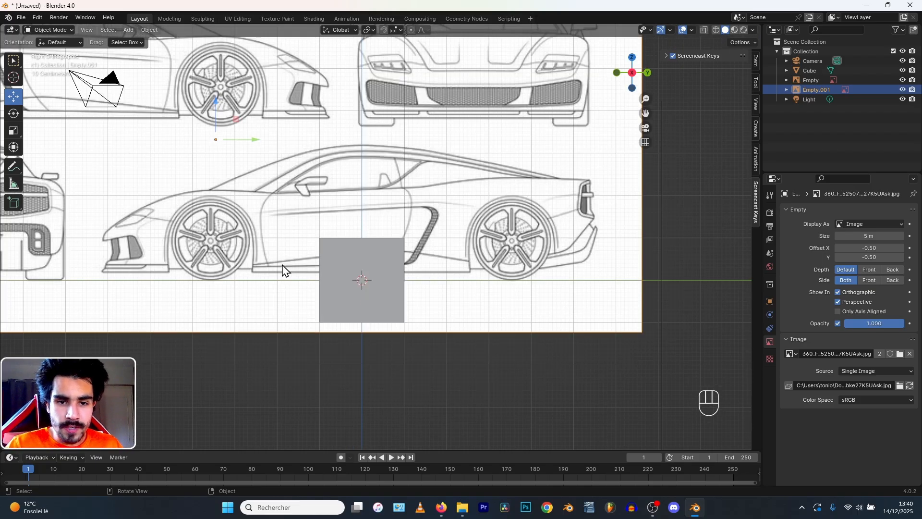
scroll(284, 264, up, 1)
key(KP_1)
key(KP_3)
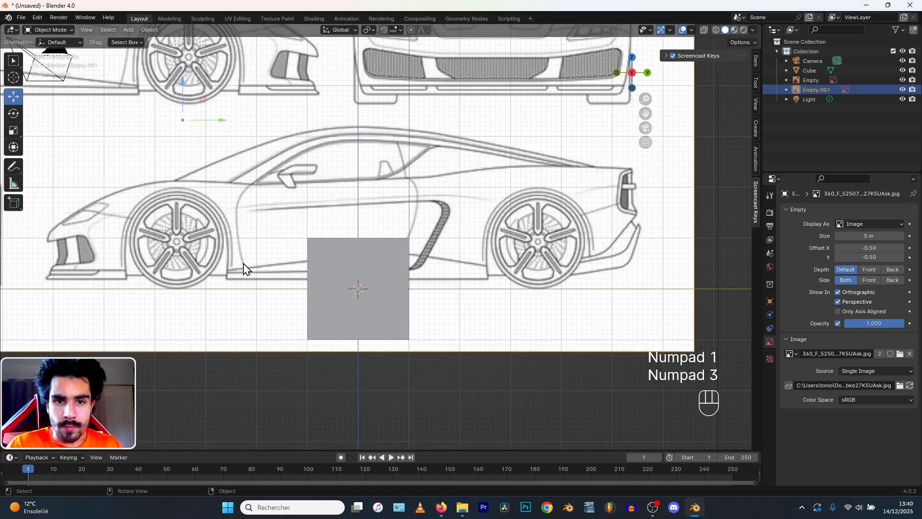
scroll(243, 267, down, 2)
middle_drag(243, 268, 307, 221)
key(KP_3)
key(KP_1)
key(KP_1)
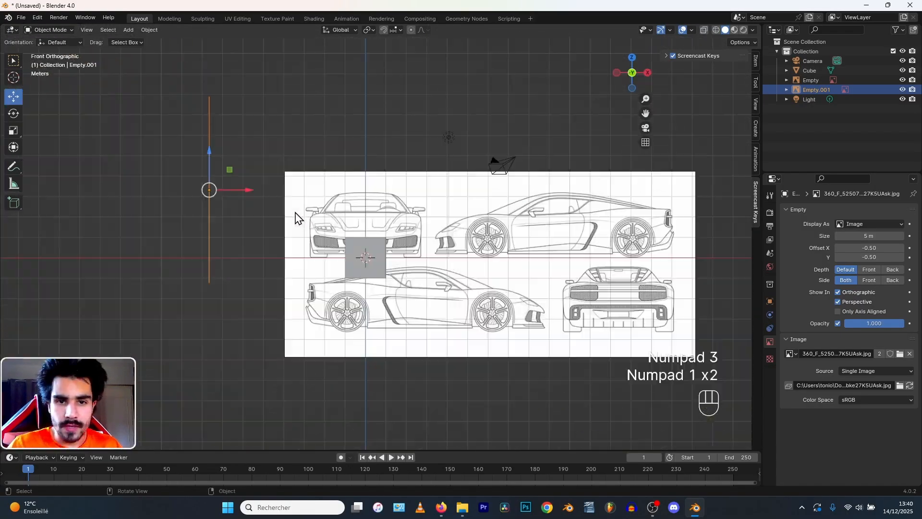
key(KP_3)
scroll(297, 218, up, 2)
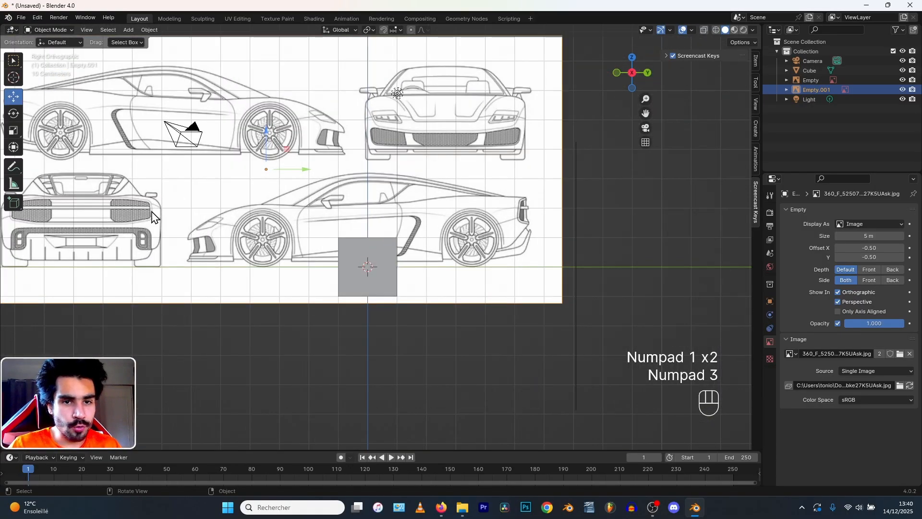
- Duplicate the side blueprint in the top orthographic view and rotate the new copy 90° to make it parallel to the X axis
key(KP_7)
key(shift+d)
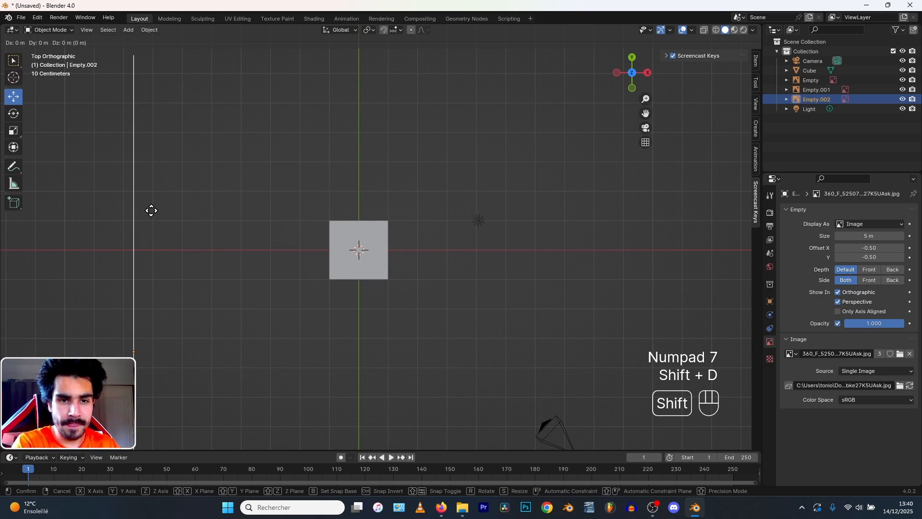
scroll(151, 212, down, 6)
key(r)
key(KP_9)
key(KP_0)
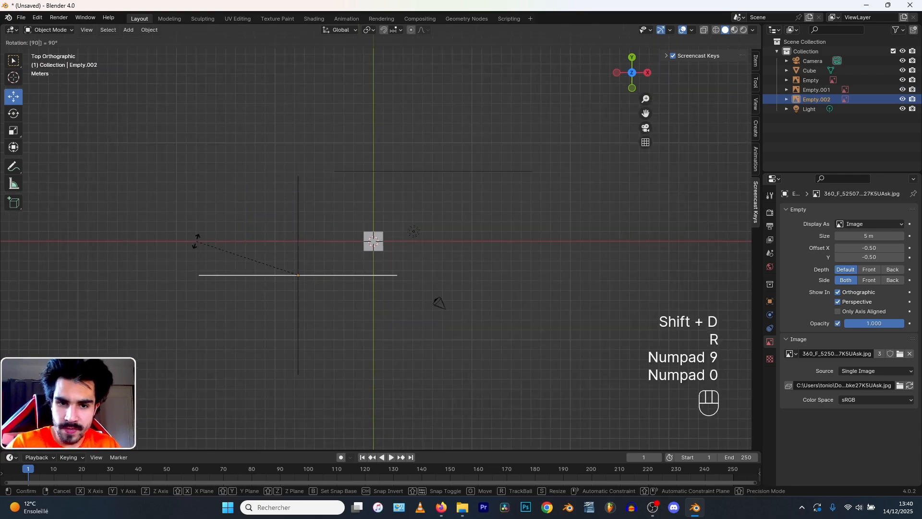
click(197, 242)
- Move the new copy in the front orthographic view so it overlaps the original blueprint with its rear-view car near the Z axis
key(KP_1)
scroll(195, 181, up, 3)
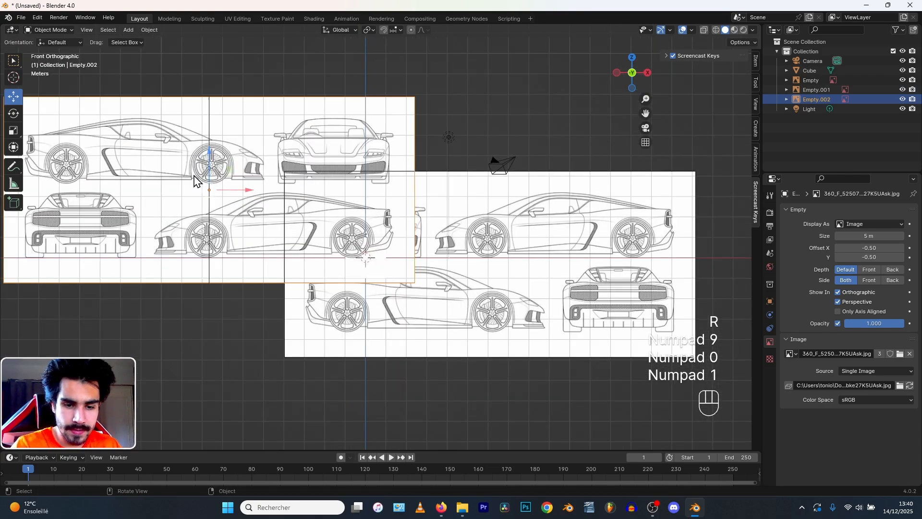
key(g)
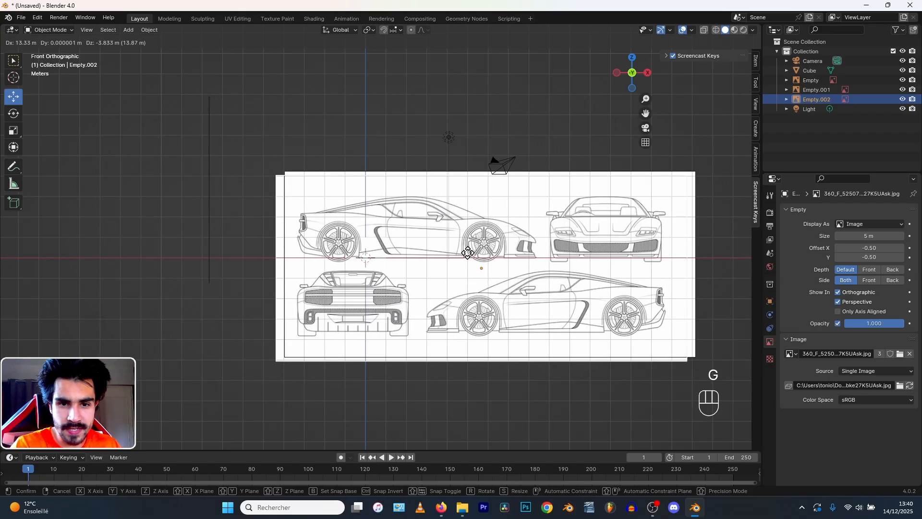
click(480, 257)
scroll(391, 262, up, 4)
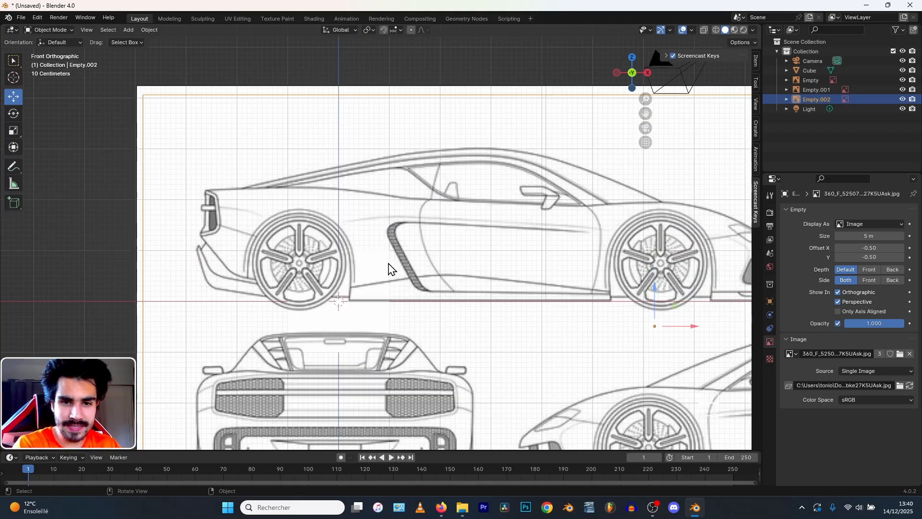
- Raise the new copy about 3.8 m along Z so the rear-view car's wheels rest on the X axis line
scroll(418, 247, down, 1)
key(g)
key(z)
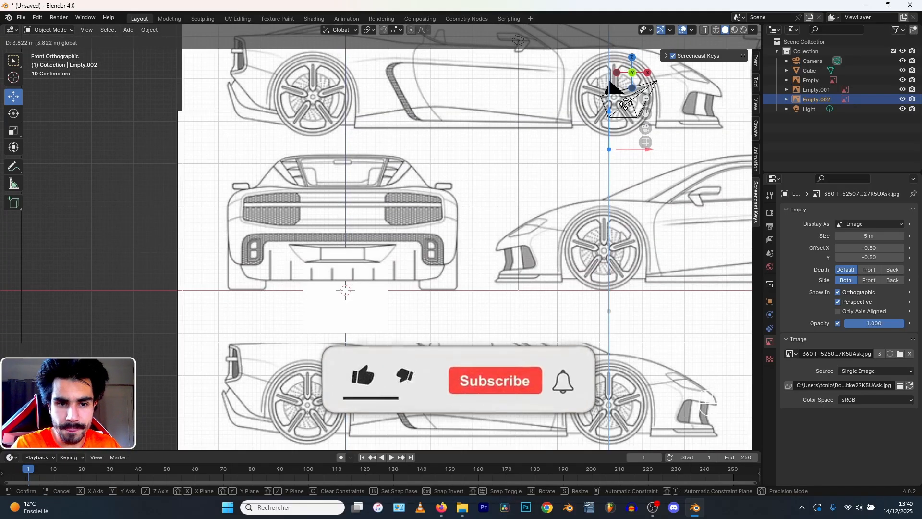
click(625, 106)
scroll(307, 174, up, 4)
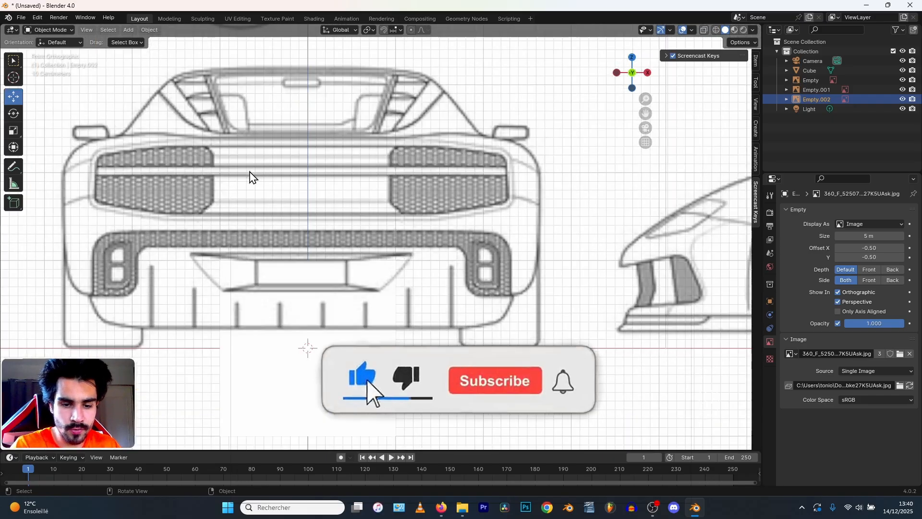
- Shift the new copy about 0.08 m along X to centre the rear-view car on the Z axis
key(g)
key(x)
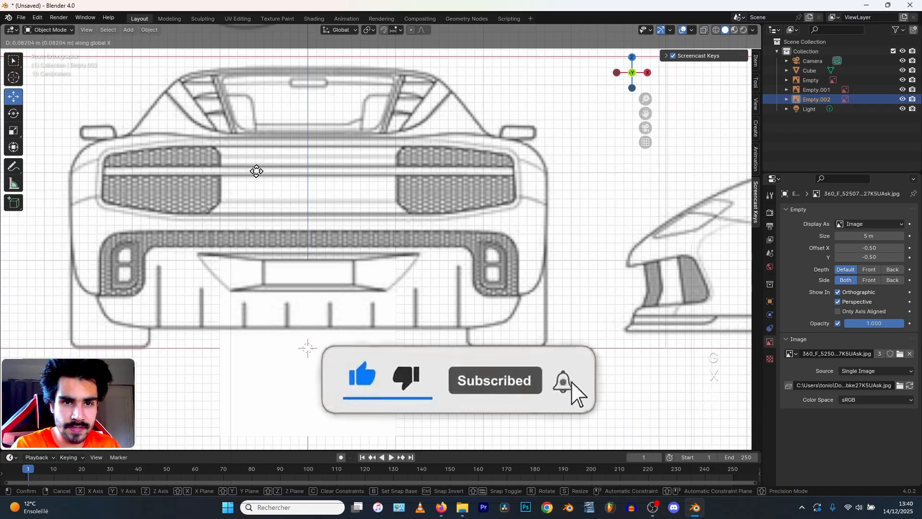
click(257, 175)
- Examine the blueprint arrangement in perspective and in the front and back orthographic views
middle_drag(258, 179, 308, 207)
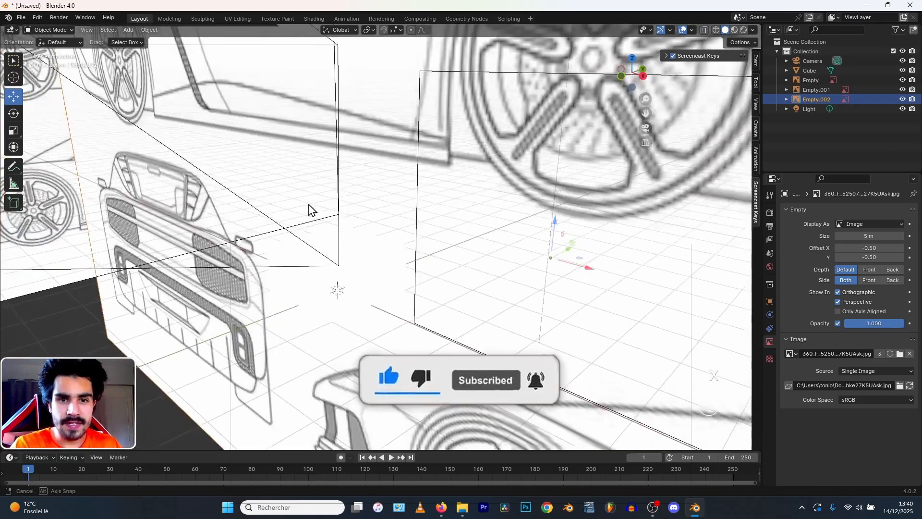
scroll(309, 204, down, 1)
key(KP_1)
scroll(311, 205, down, 3)
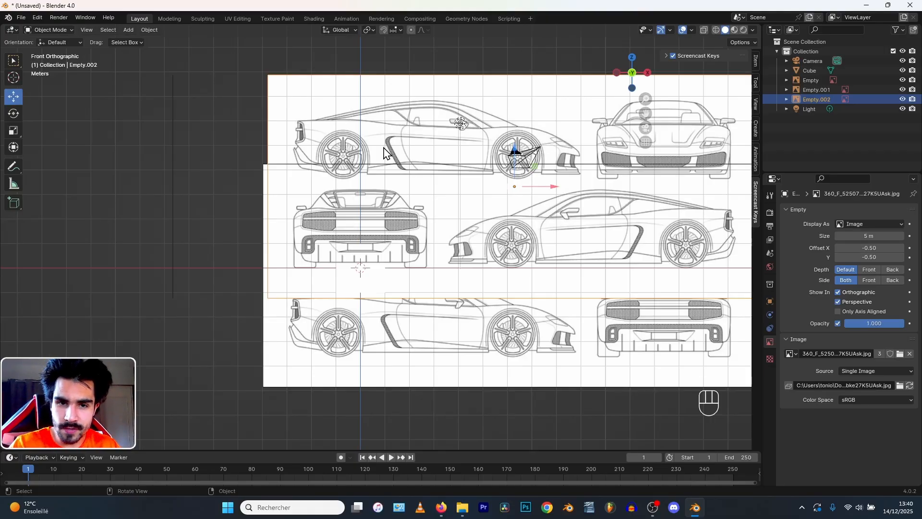
key(ctrl+KP_1)
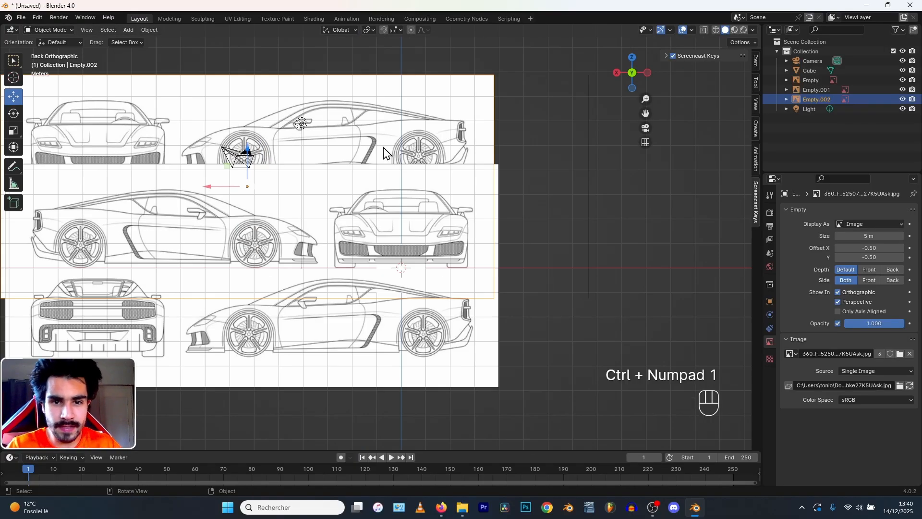
- Select the original front blueprint and hide it, leaving the side and rear blueprints around the cube
click(371, 235)
scroll(383, 203, up, 4)
middle_drag(408, 250, 317, 211)
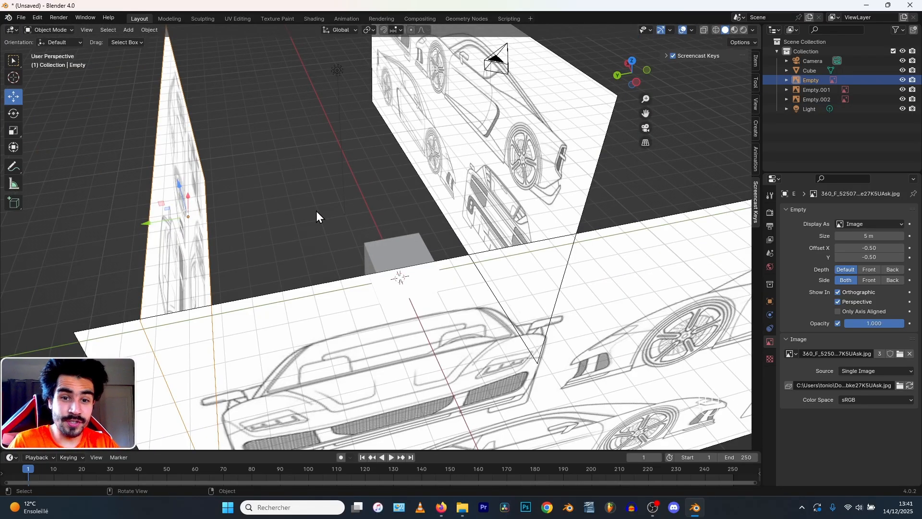
key(KP_1)
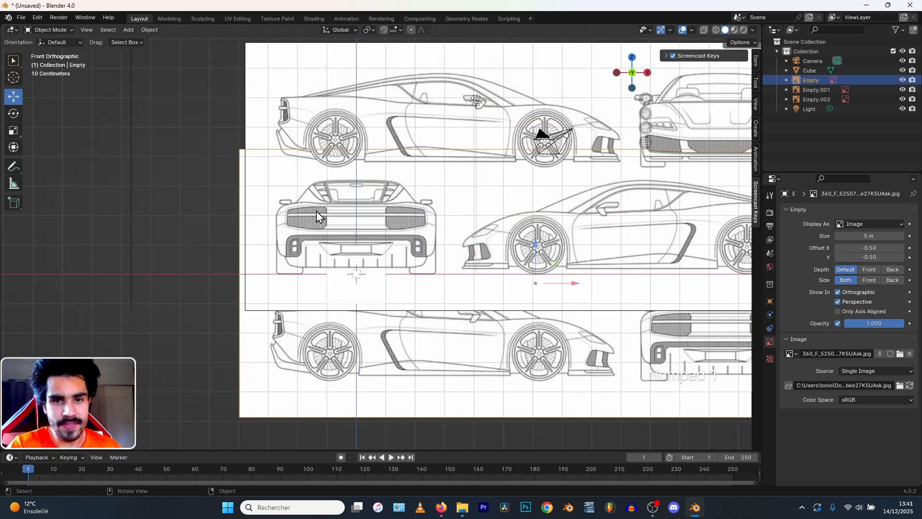
key(KP_3)
middle_drag(316, 211, 351, 271)
scroll(320, 225, up, 3)
key(h)
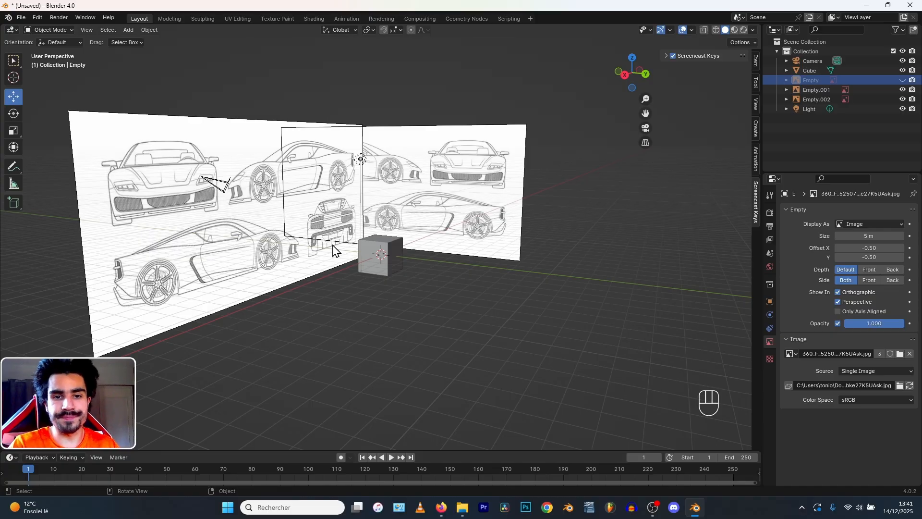
scroll(335, 250, up, 4)
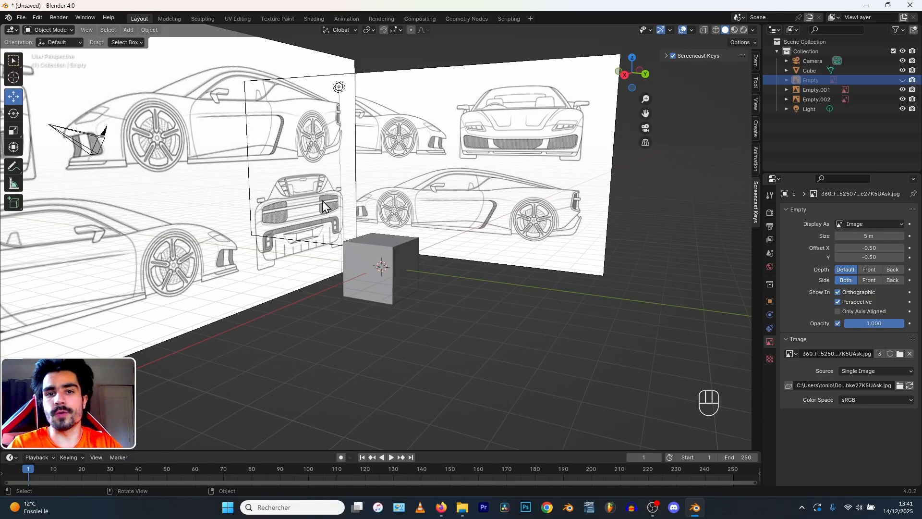
- Undo hiding the original front blueprint and examine the three blueprints around the cube
key(ctrl+z)
middle_drag(368, 214, 449, 236)
click(576, 195)
middle_drag(540, 166, 568, 349)
key(ctrl+z)
middle_drag(580, 408, 557, 367)
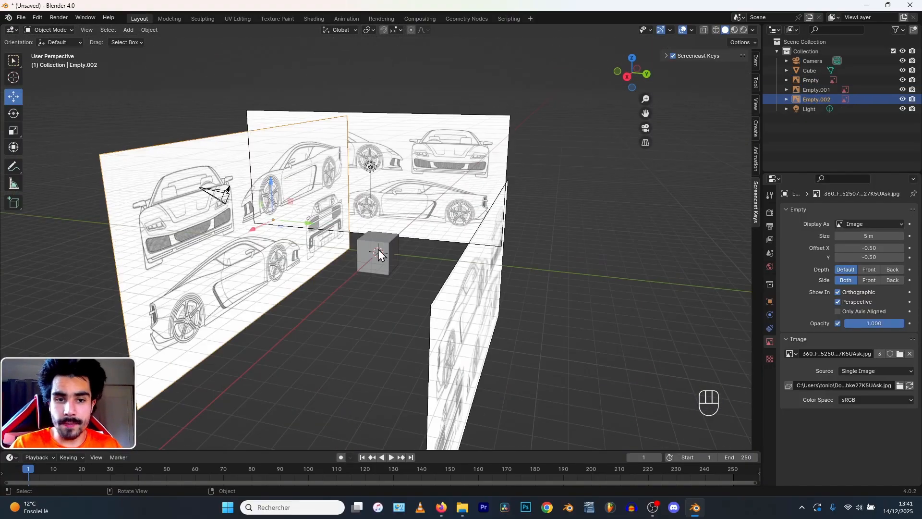
- Delete the rear-view blueprint copy, keeping only the front and side references
middle_drag(422, 305, 400, 297)
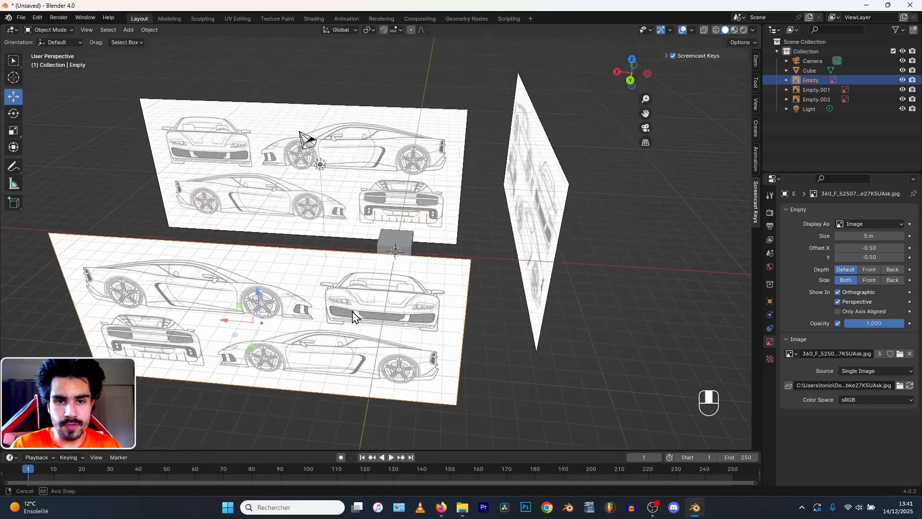
key(KP_1)
middle_drag(350, 312, 344, 144)
click(344, 144)
key(Delete)
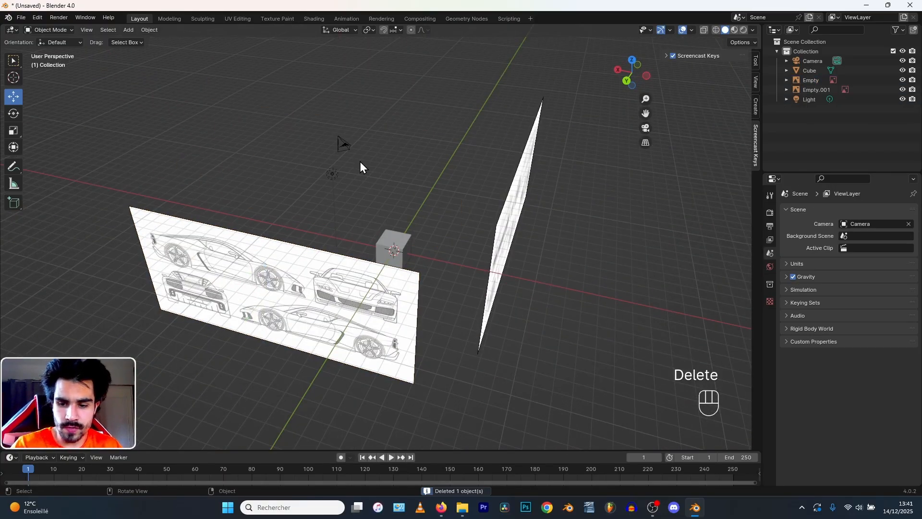
- Raise the cube along Z in the side view until its base sits near the car's sill
key(KP_1)
key(KP_3)
middle_drag(362, 171, 314, 192)
key(KP_1)
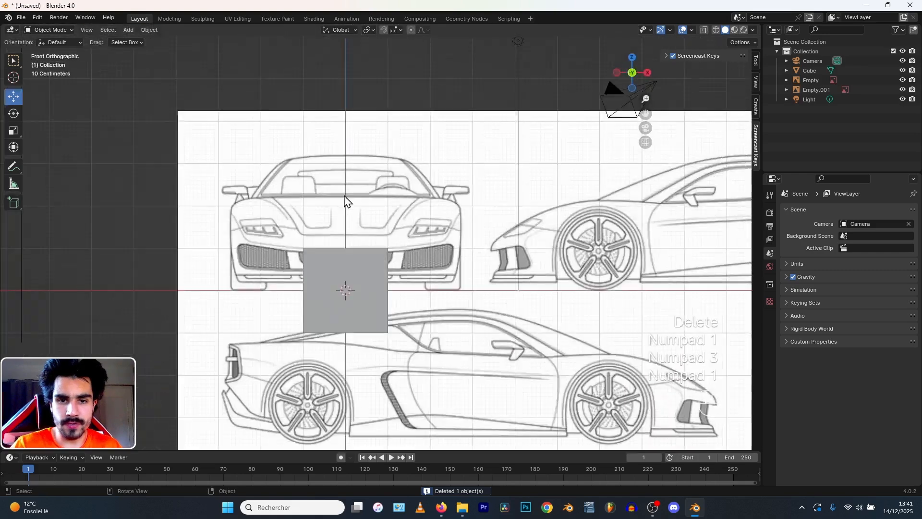
key(KP_3)
click(332, 285)
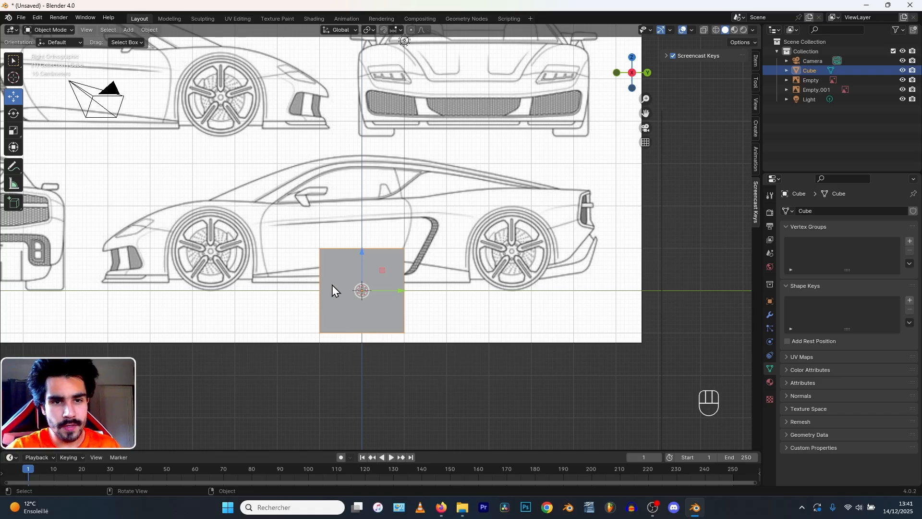
scroll(268, 244, up, 4)
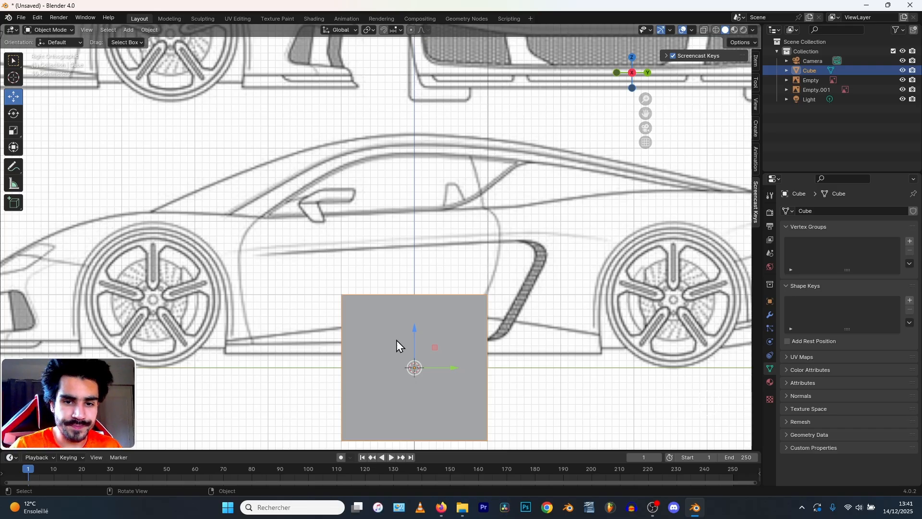
scroll(371, 295, down, 4)
drag(402, 281, 396, 234)
scroll(306, 292, up, 2)
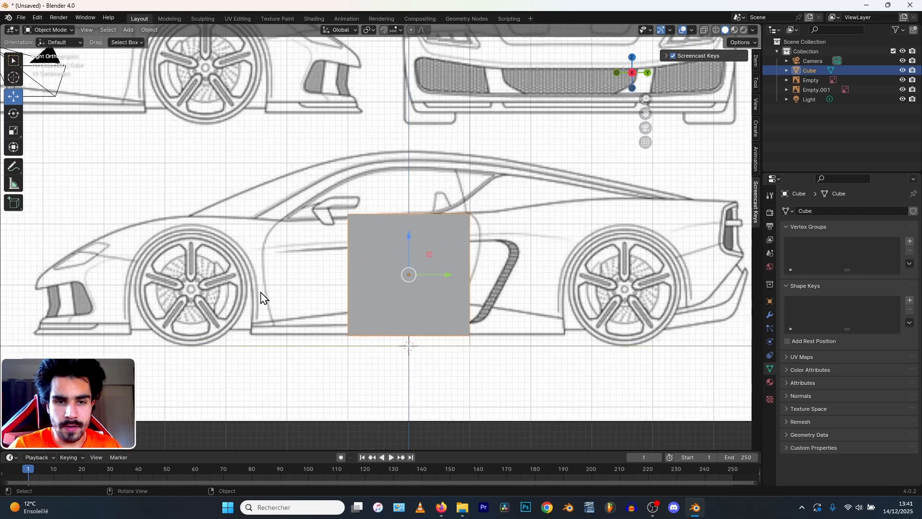
- Fine-tune the cube's height in the front view and compare it with the front and side blueprints
middle_drag(264, 297, 354, 304)
key(KP_1)
scroll(321, 241, up, 1)
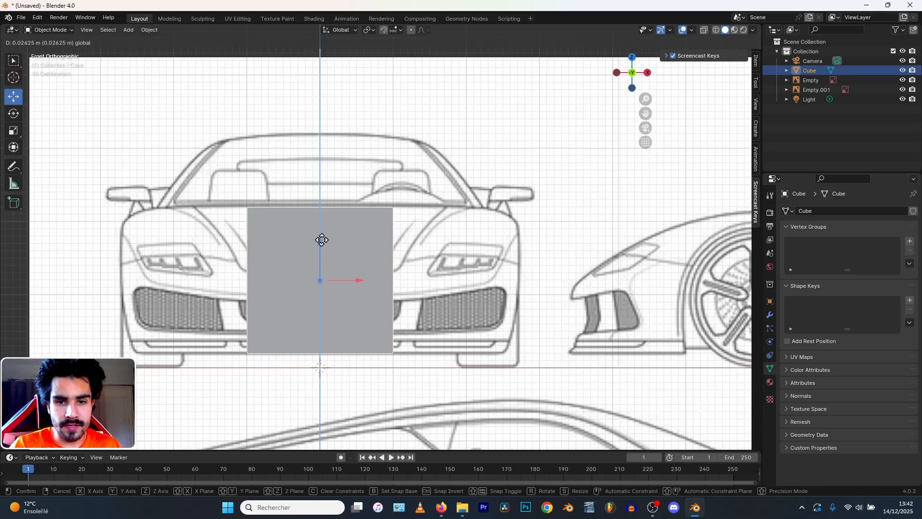
key(KP_3)
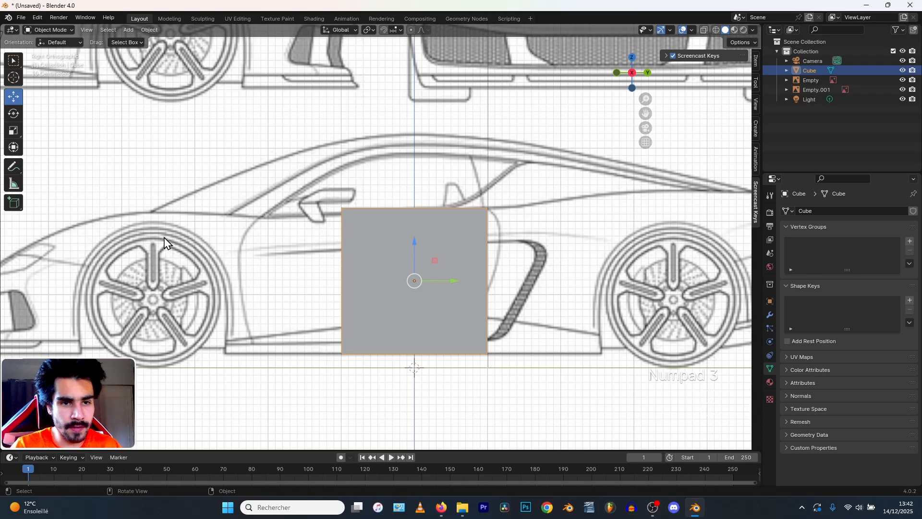
key(KP_1)
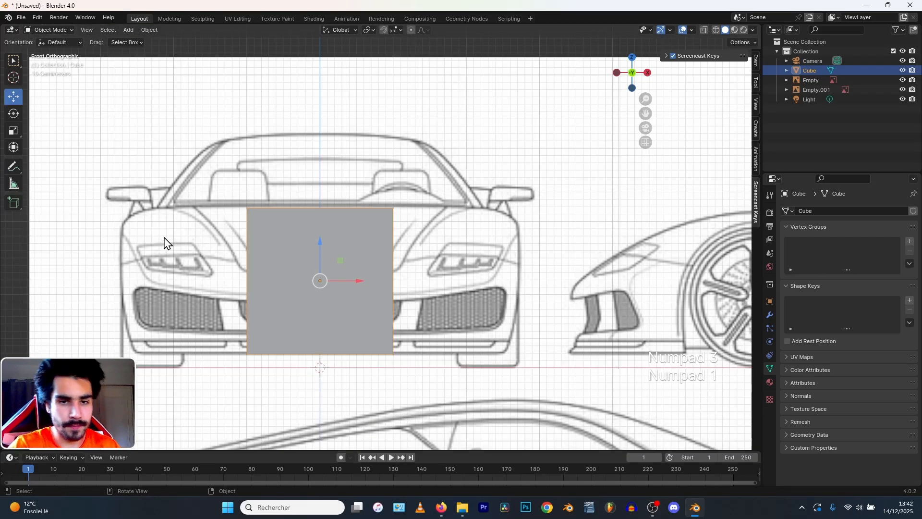
key(KP_1)
key(KP_3)
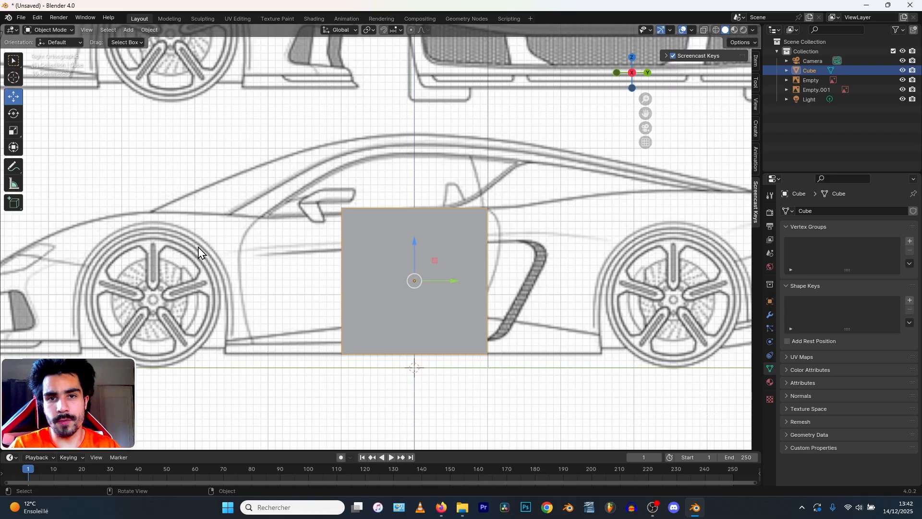
- Enter Edit Mode on the cube and add a centred vertical loop cut dividing it into two halves along X
middle_drag(170, 242, 286, 240)
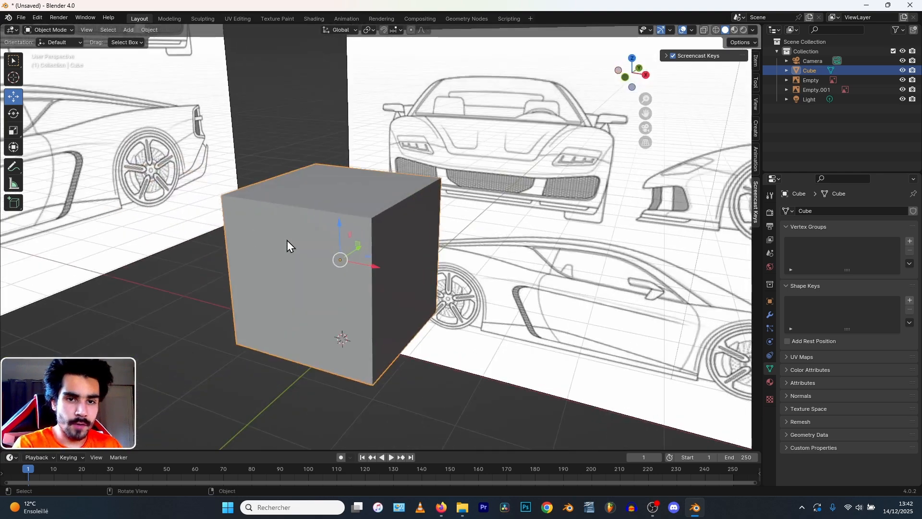
key(Tab)
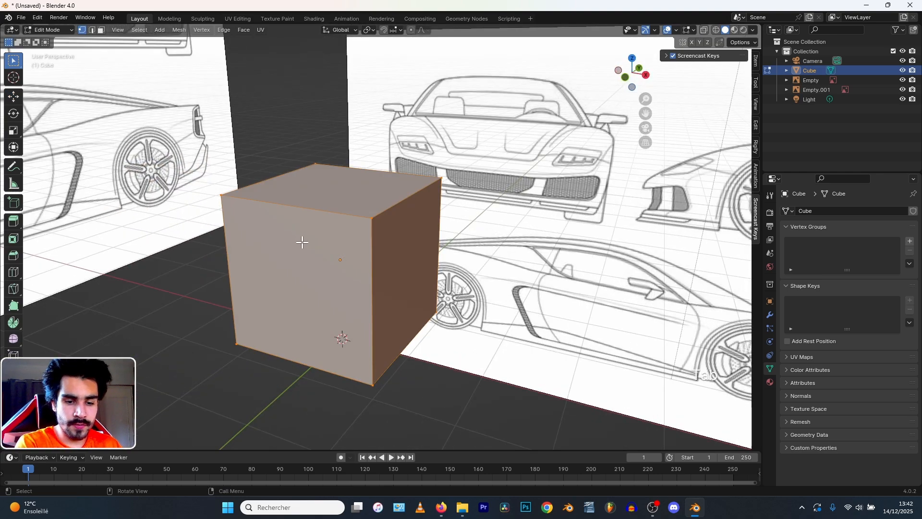
key(ctrl+r)
click(305, 210)
click(305, 210)
scroll(304, 211, down, 4)
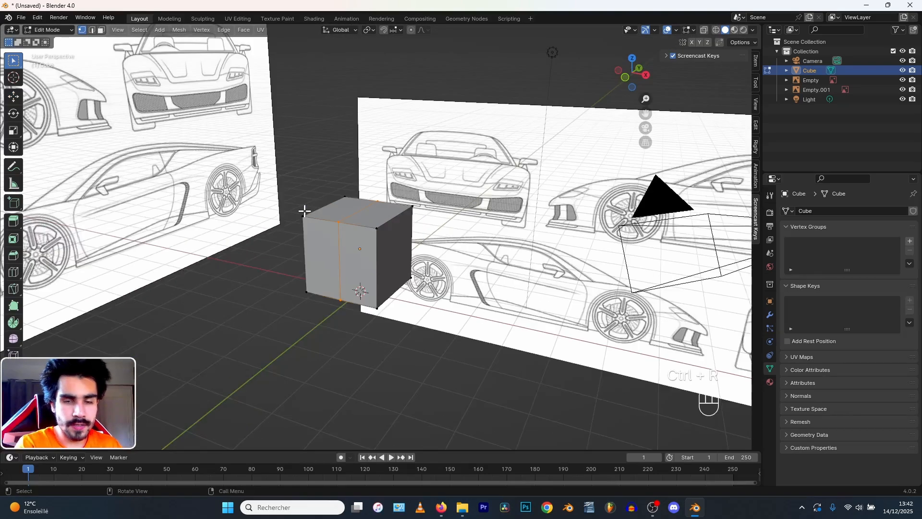
- Delete the faces of the cube's negative-X half, keeping the half on the positive X side
middle_drag(304, 211, 336, 231)
scroll(337, 232, up, 2)
alt+click(298, 229)
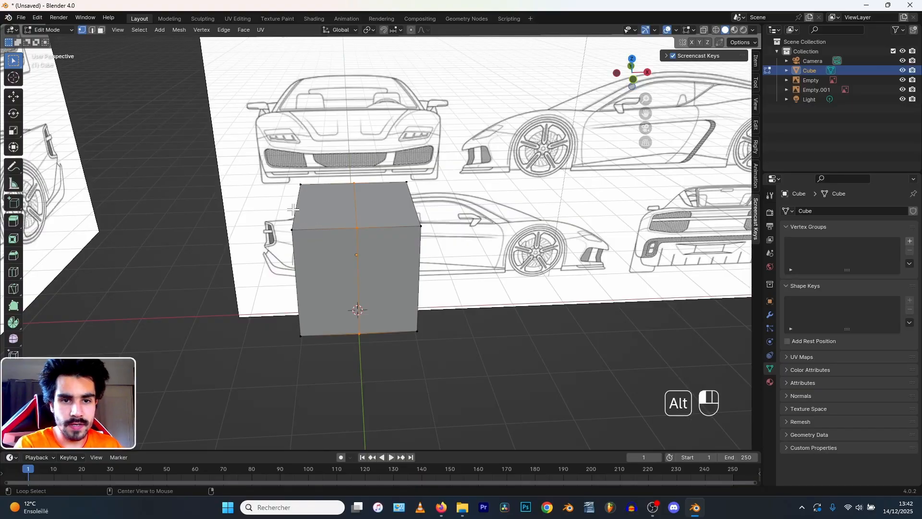
middle_drag(283, 212, 313, 210)
click(102, 31)
click(294, 272)
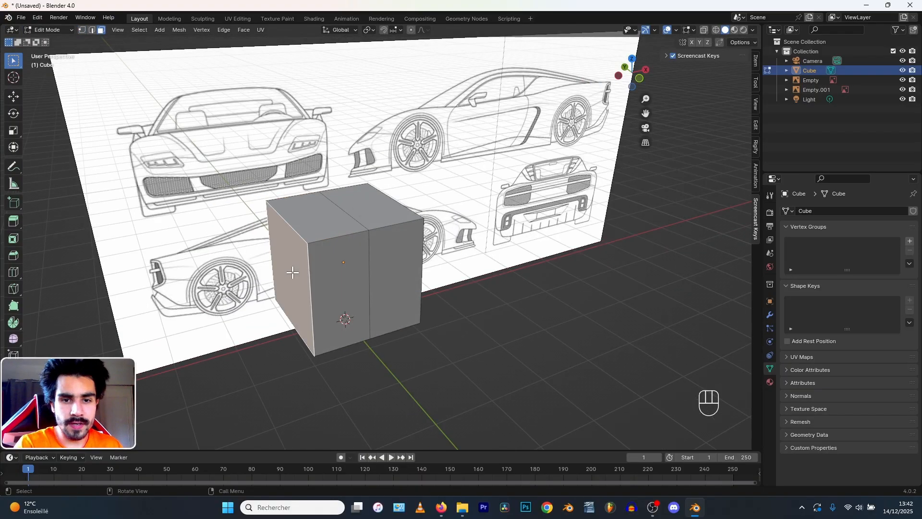
key(x)
click(277, 272)
- Add a Mirror modifier on the X axis to the half cube
middle_drag(387, 216, 451, 220)
click(770, 315)
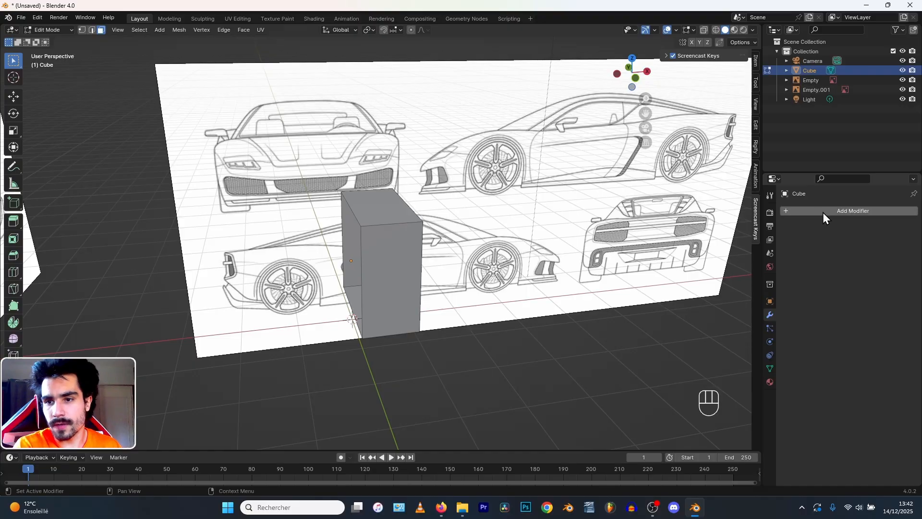
click(823, 211)
text(mi)
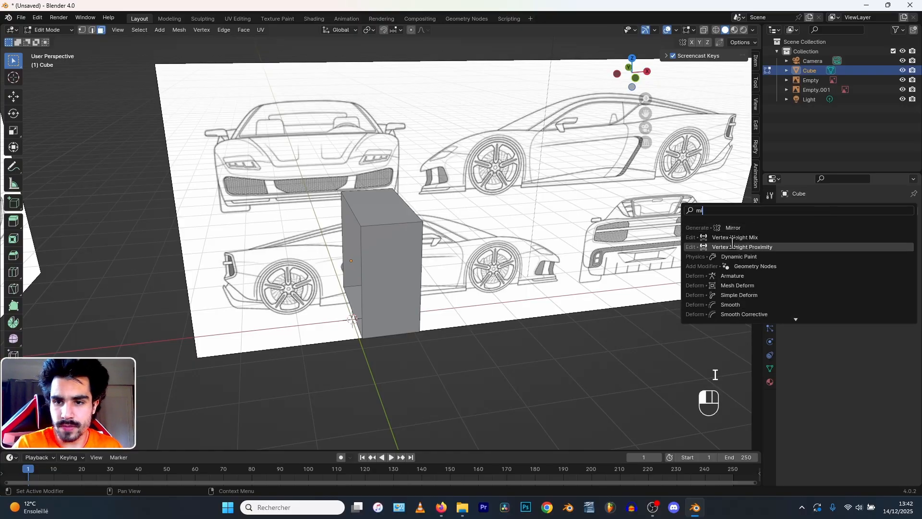
click(732, 224)
middle_drag(260, 226, 316, 251)
key(Tab)
key(Tab)
- Try moving the cube's outer side face to test the mirroring, and undo the move
click(409, 240)
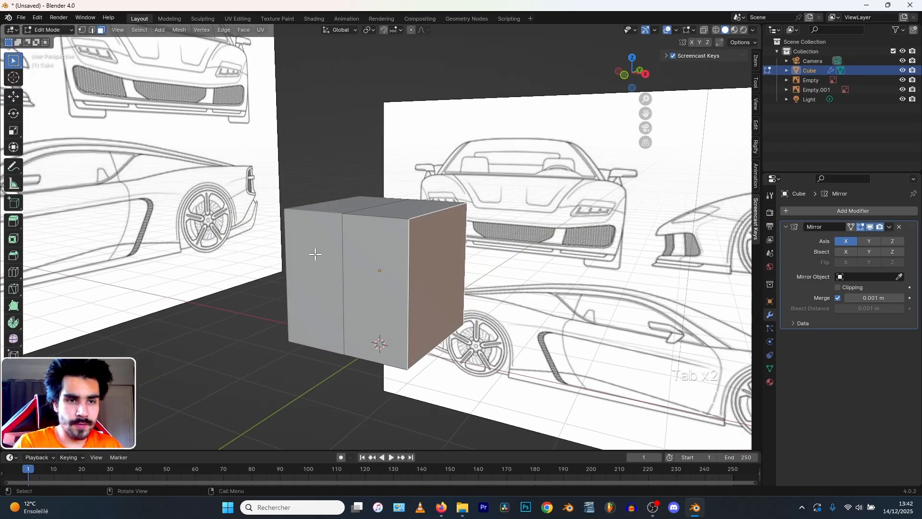
key(g)
key(ctrl+z)
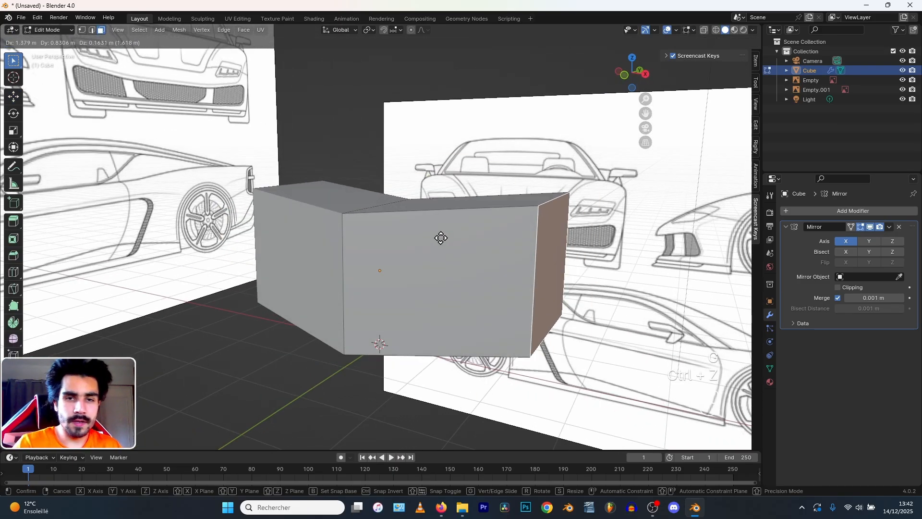
click(441, 238)
key(ctrl+z)
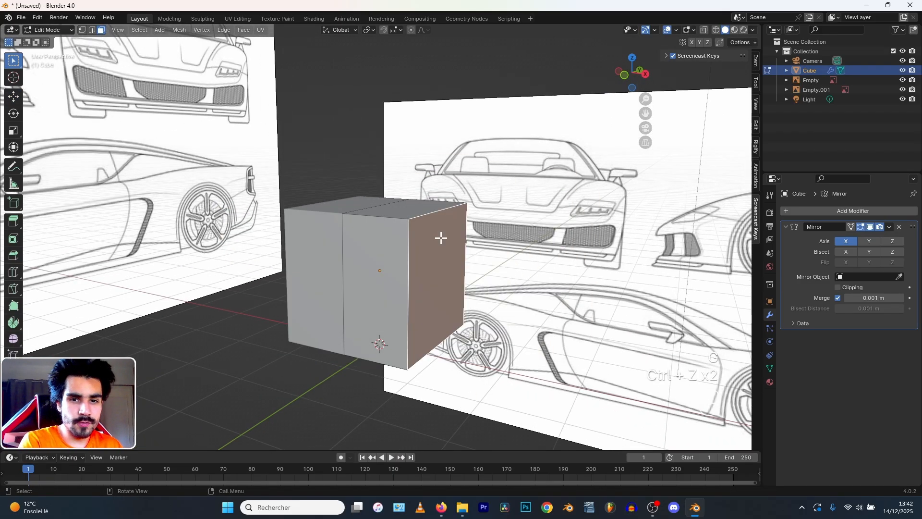
- In wireframe, select the vertices of the central loop and delete them, leaving only the mirrored outer side faces
click(82, 30)
middle_drag(231, 243, 282, 245)
key(a)
key(a)
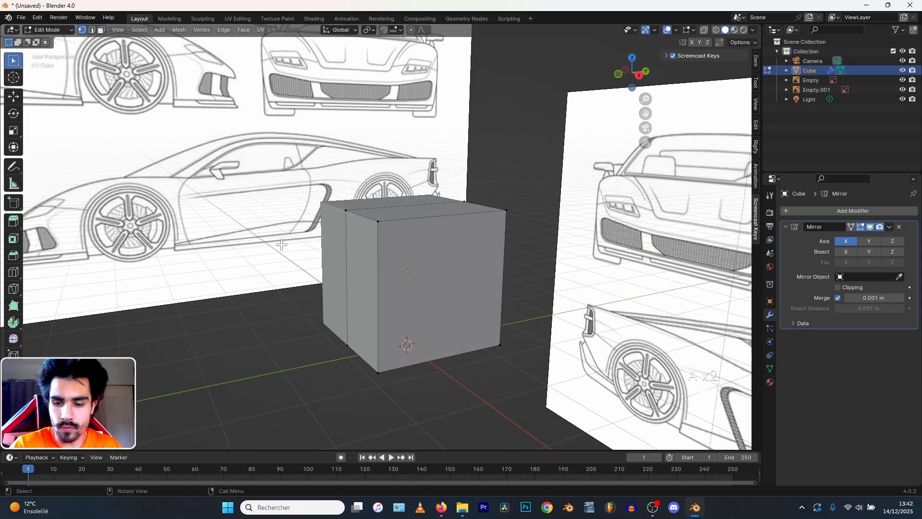
key(KP_1)
key(KP_3)
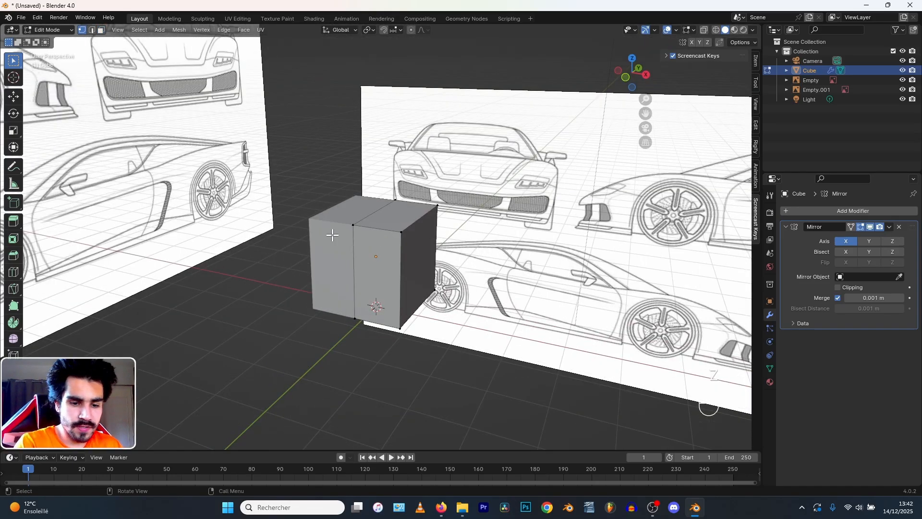
key(z)
middle_drag(332, 234, 350, 235)
key(c)
mouse_move(372, 193)
mouse_down()
mouse_move(362, 230)
mouse_move(371, 287)
mouse_up()
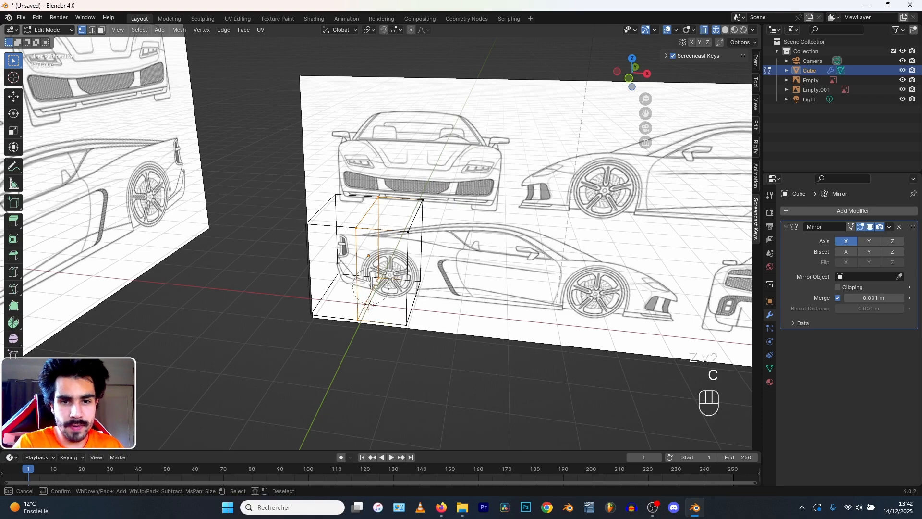
right_click(371, 267)
key(Delete)
click(373, 267)
- Inspect the mirrored side panels in solid shading and return to wireframe with nothing selected
key(a)
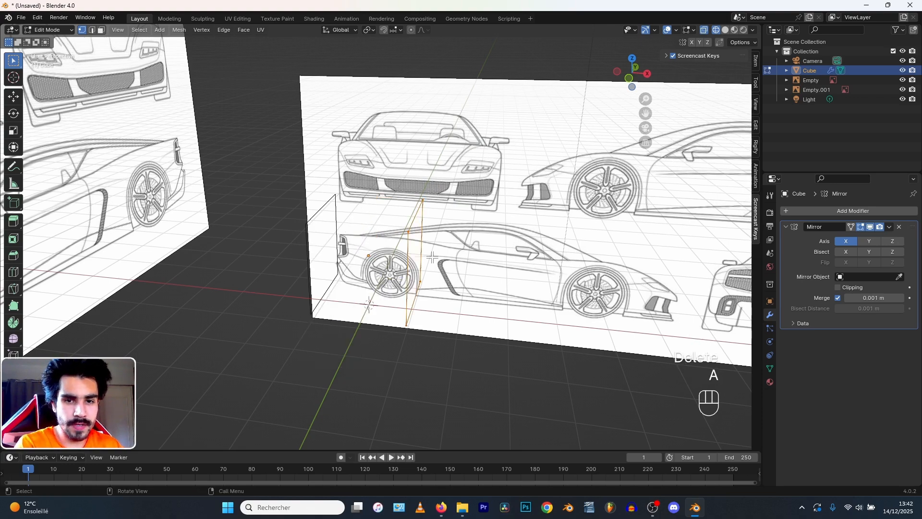
key(z)
click(611, 252)
middle_drag(375, 279, 301, 263)
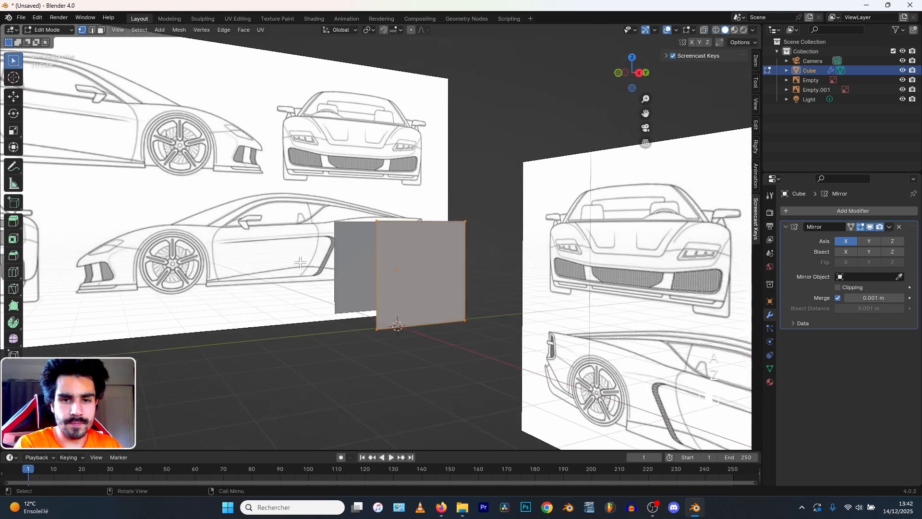
key(a)
key(a)
key(z)
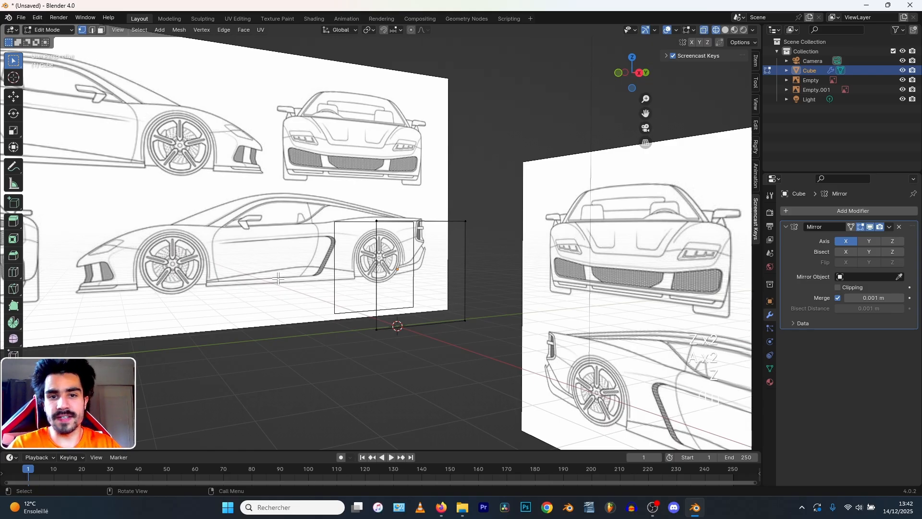
- In the right side view, move the panel's front vertical edge along Y to the back of the front wheel
key(KP_1)
key(KP_3)
scroll(294, 237, up, 3)
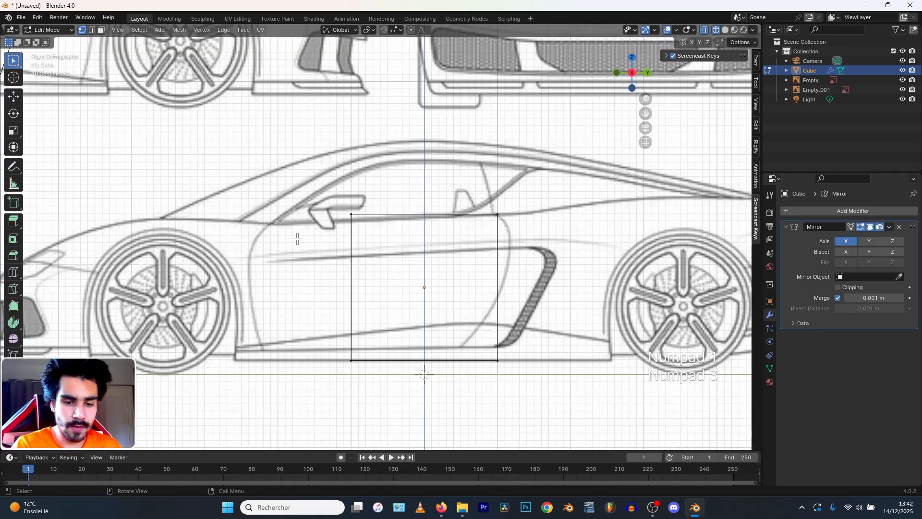
key(c)
drag(315, 220, 336, 217)
key(Escape)
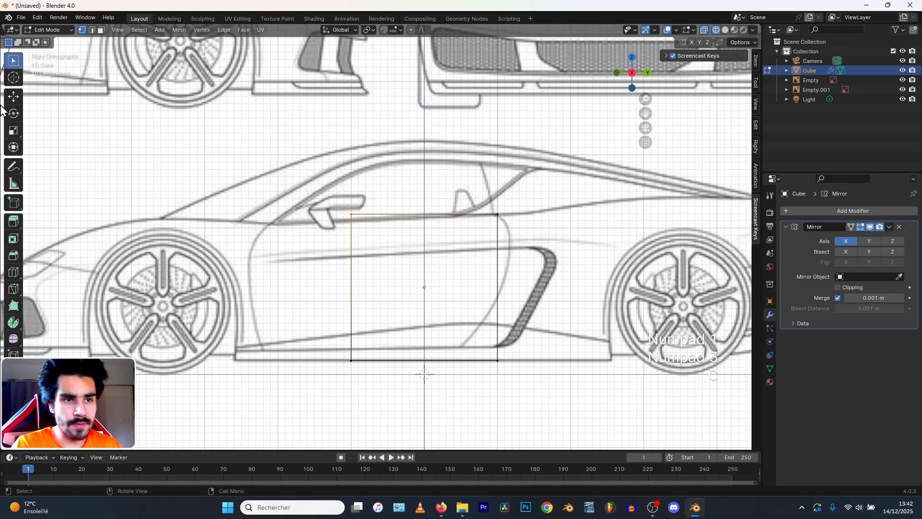
click(13, 97)
drag(376, 286, 265, 287)
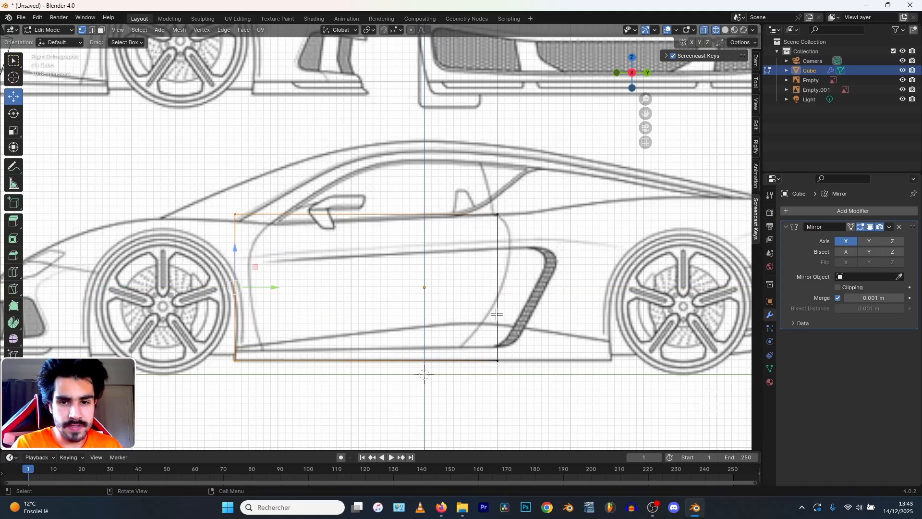
- Move the panel's rear vertical edge along Y to the front of the rear wheel
click(458, 318)
key(c)
drag(496, 354, 494, 200)
right_click(494, 199)
drag(536, 289, 648, 291)
scroll(397, 314, down, 1)
key(a)
key(a)
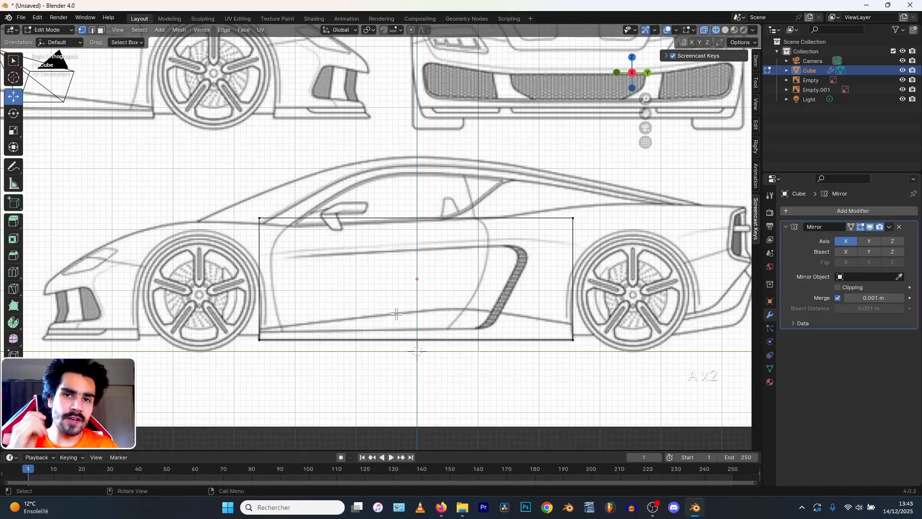
- Leave Edit Mode and set the side blueprint's opacity to 0.354
key(Tab)
middle_drag(379, 298, 310, 214)
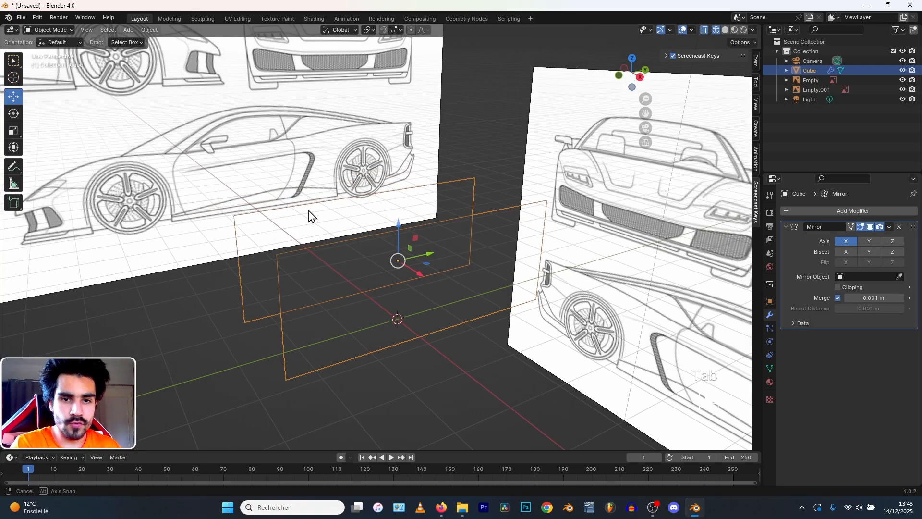
click(265, 138)
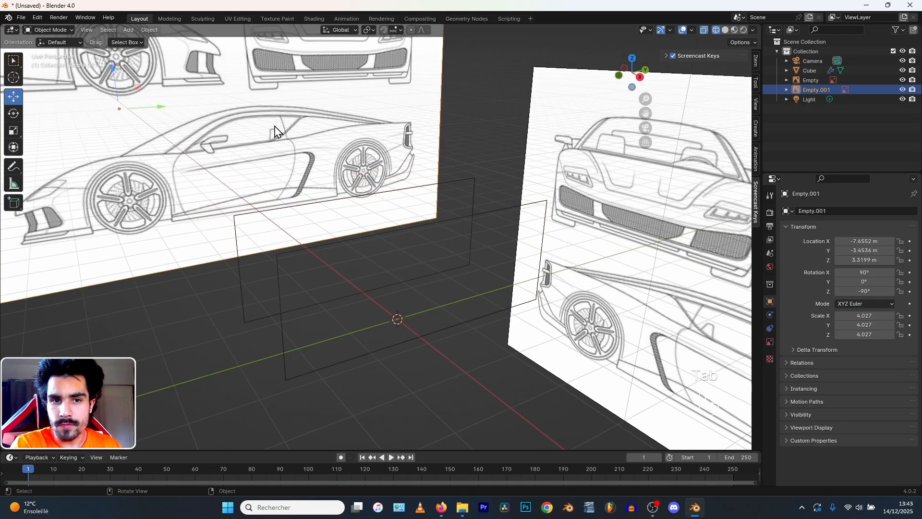
click(770, 341)
drag(881, 324, 842, 325)
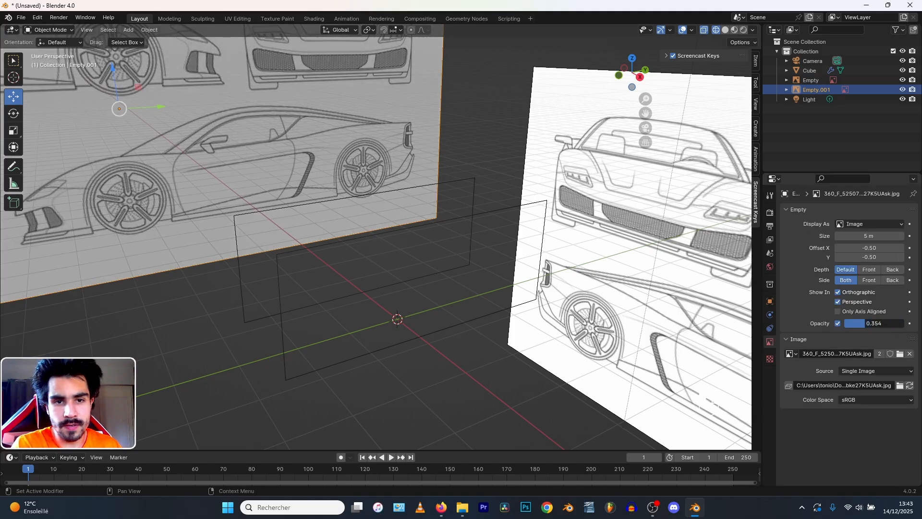
- Open the side panel for mesh editing in the right side view and add a horizontal loop cut along the sill line
click(238, 289)
key(Tab)
key(KP_1)
key(KP_3)
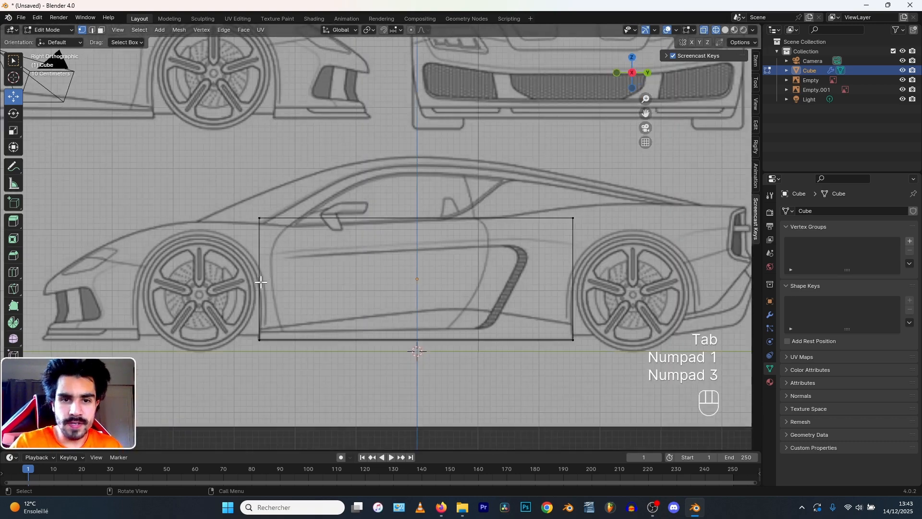
scroll(380, 181, up, 2)
key(a)
scroll(381, 181, down, 2)
scroll(380, 180, up, 1)
click(381, 181)
scroll(381, 181, up, 1)
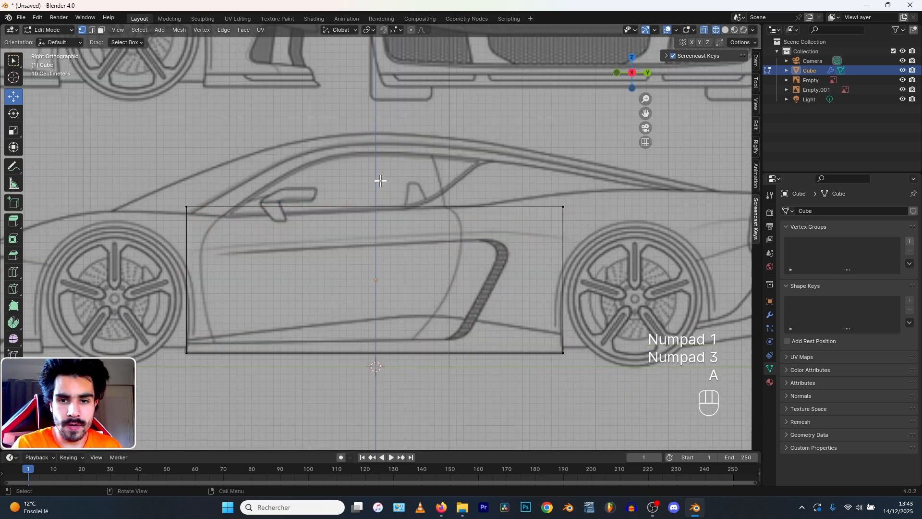
shift+middle_drag(312, 227, 354, 220)
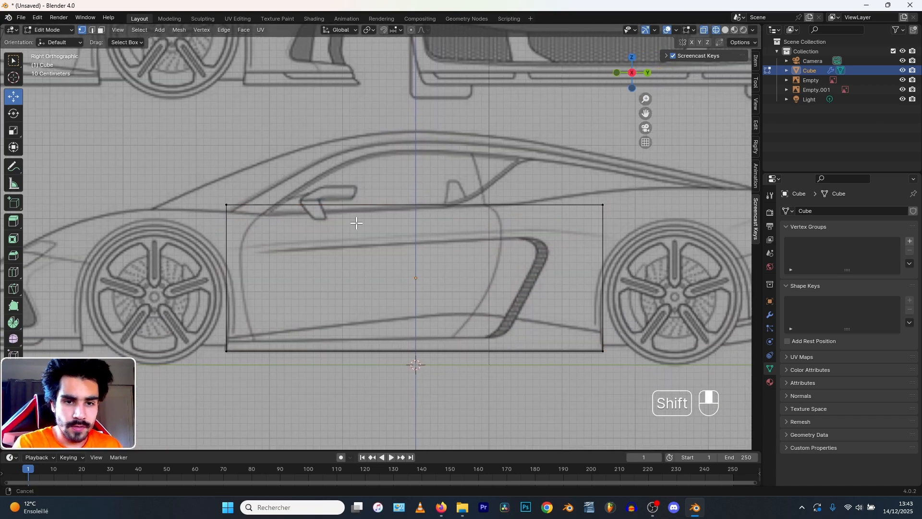
key(ctrl+r)
click(240, 276)
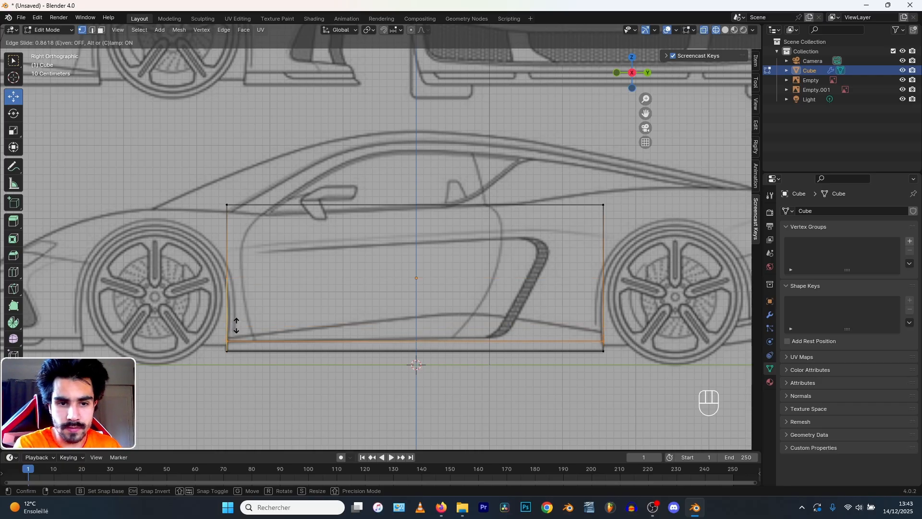
click(236, 325)
- Raise the rear vertex of the sill loop slightly along Z to match the blueprint line
click(604, 341)
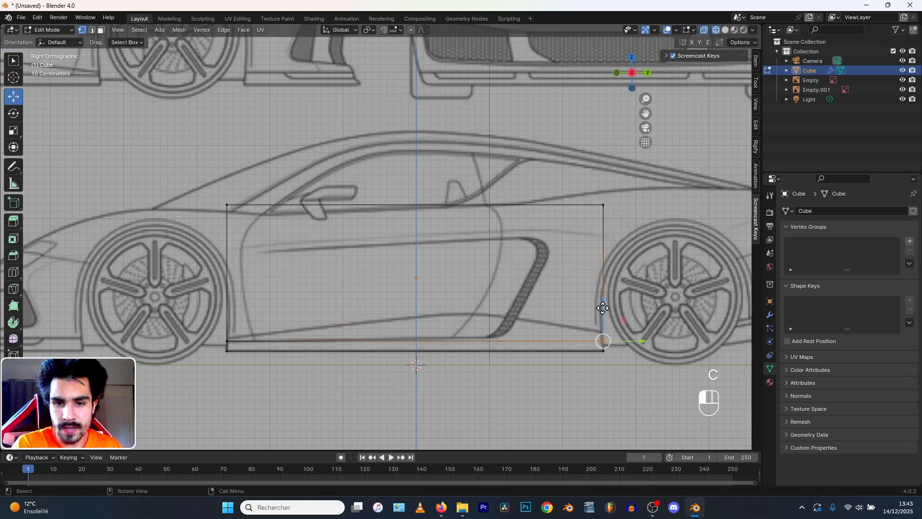
drag(604, 308, 603, 303)
key(a)
key(a)
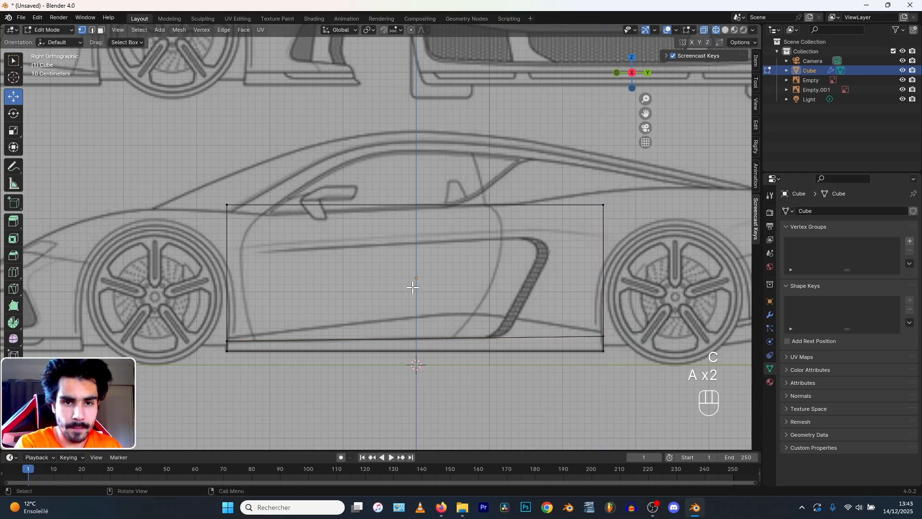
- Add a vertical loop cut across the panel and slide it rearward to the door's rear edge
shift+middle_drag(205, 186, 218, 189)
key(c)
right_click(228, 194)
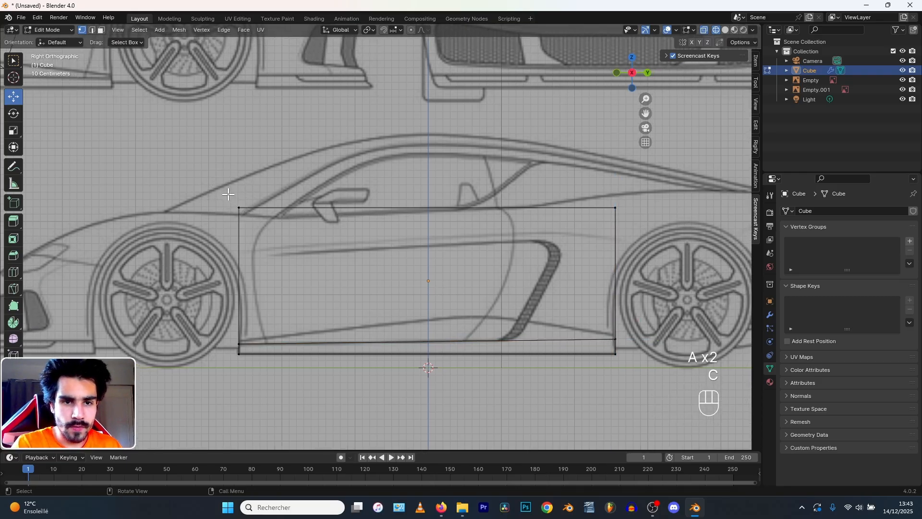
key(ctrl+r)
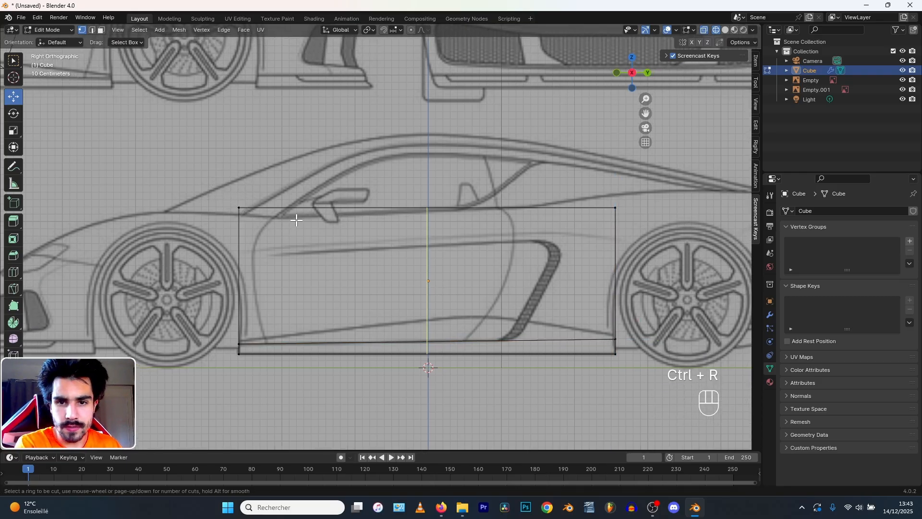
click(296, 220)
click(368, 220)
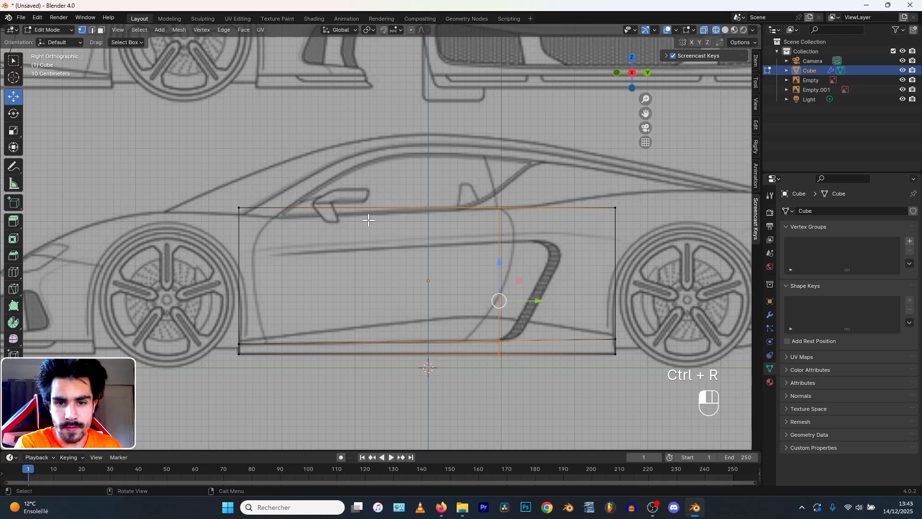
- Move the two lower vertices of the vertical loop forward along Y to the door's lower rear corner
click(499, 208)
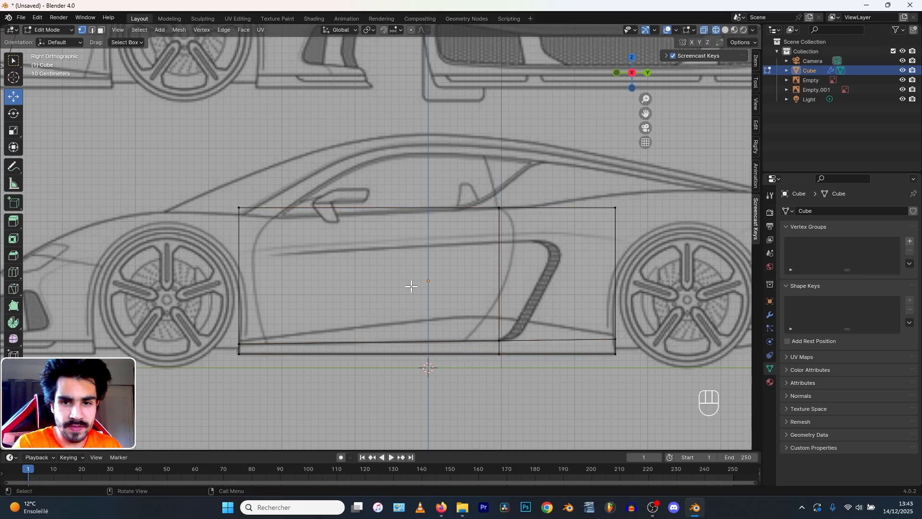
click(499, 346)
drag(540, 347, 506, 346)
click(408, 244)
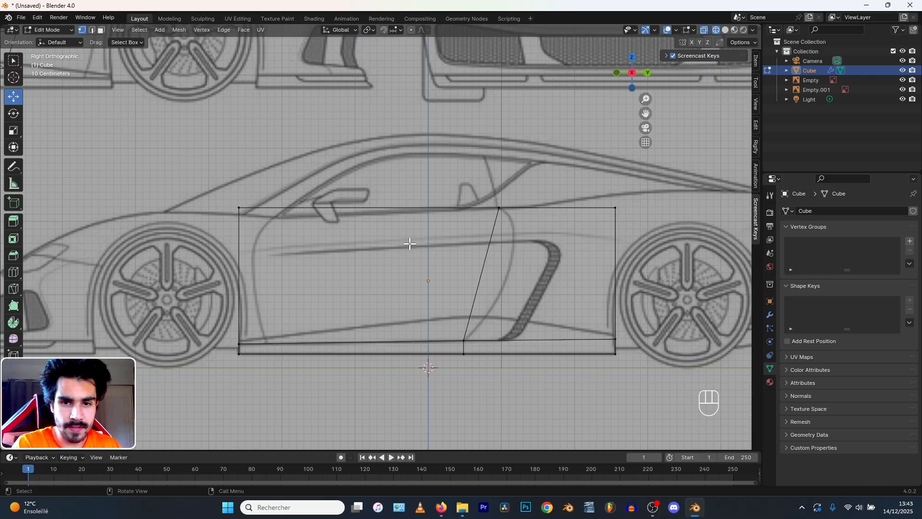
- Add a second horizontal loop cut just above the sill loop
key(ctrl+r)
click(248, 336)
click(248, 352)
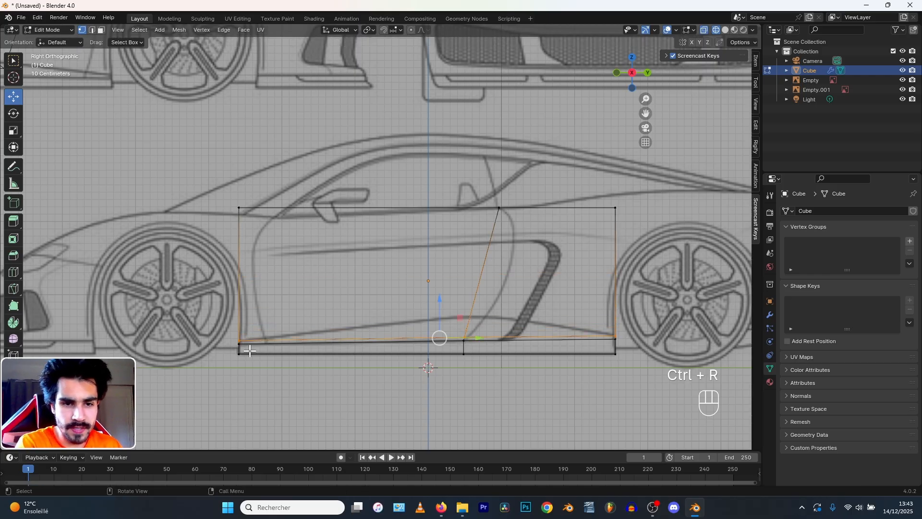
- Move the new loop's middle vertex up to the peak of the lower door crease and align its rear vertex with that line
key(c)
click(464, 338)
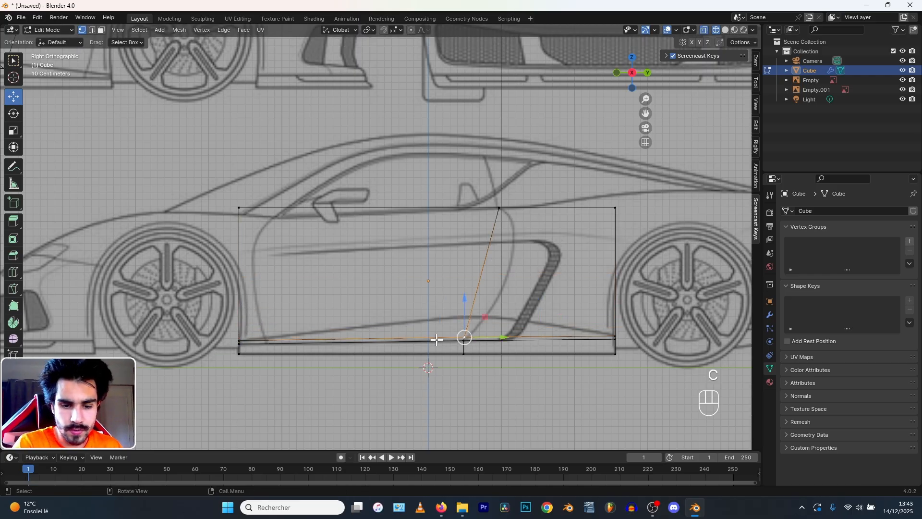
key(g)
click(453, 313)
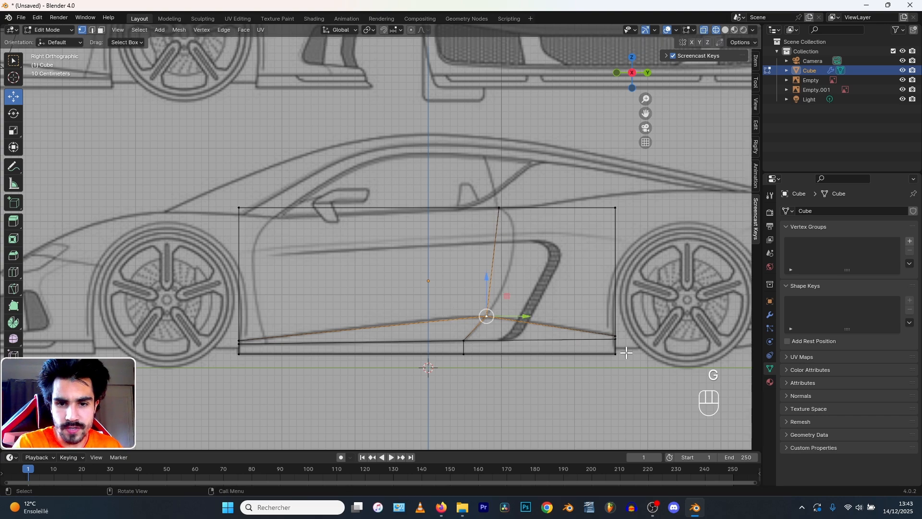
click(613, 334)
key(g)
click(575, 322)
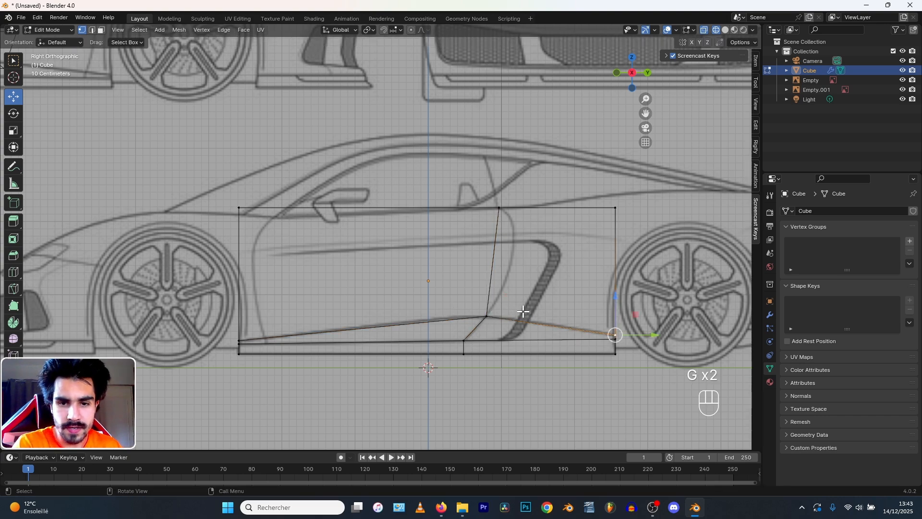
- Inspect the panel in solid shading and return to wireframe in the front view
scroll(523, 311, down, 2)
middle_drag(245, 236, 278, 255)
key(z)
click(336, 255)
mouse_move(336, 255)
middle_down()
mouse_move(409, 245)
mouse_move(367, 233)
middle_up()
key(KP_1)
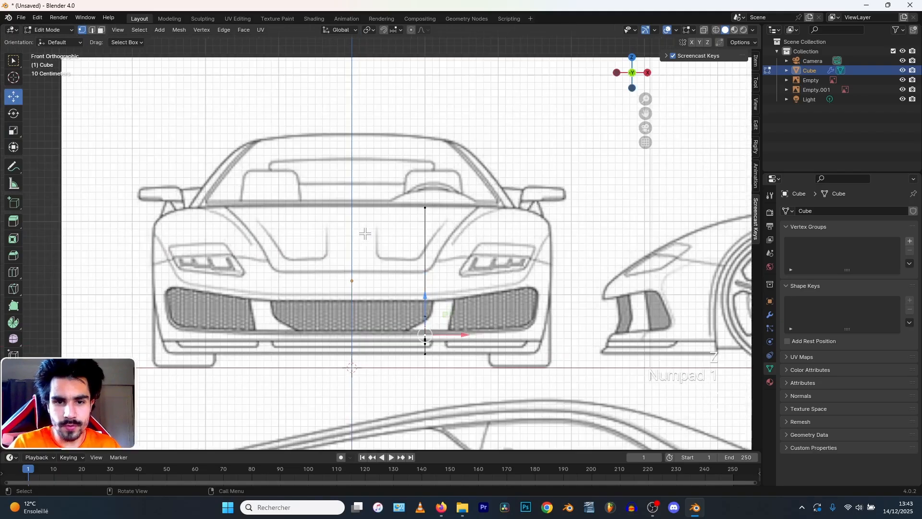
scroll(365, 234, up, 2)
key(z)
click(278, 251)
- Move the whole side panel outward along X to the outer side of the car body
key(a)
key(c)
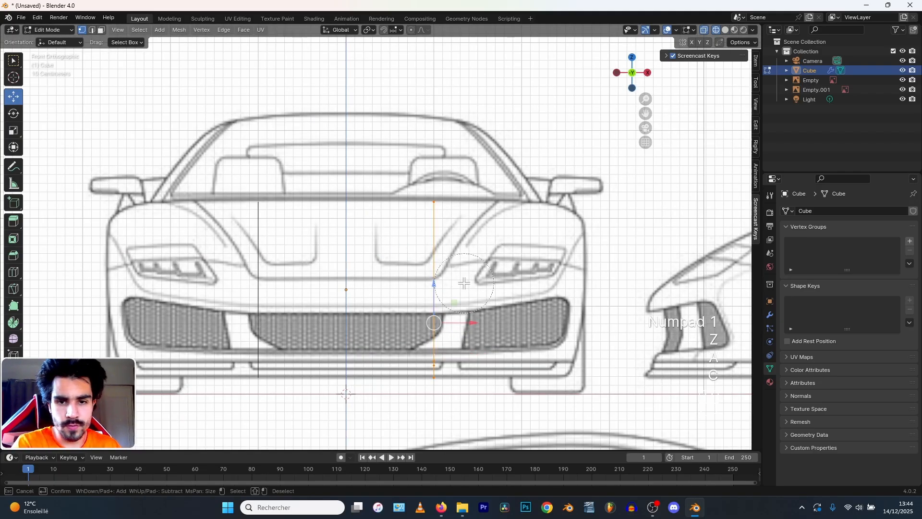
right_click(430, 328)
drag(469, 323, 621, 326)
click(494, 298)
- Move the panel's two lowest vertex rows inward along X to follow the body contour in the front blueprint
key(c)
click(584, 368)
right_click(585, 368)
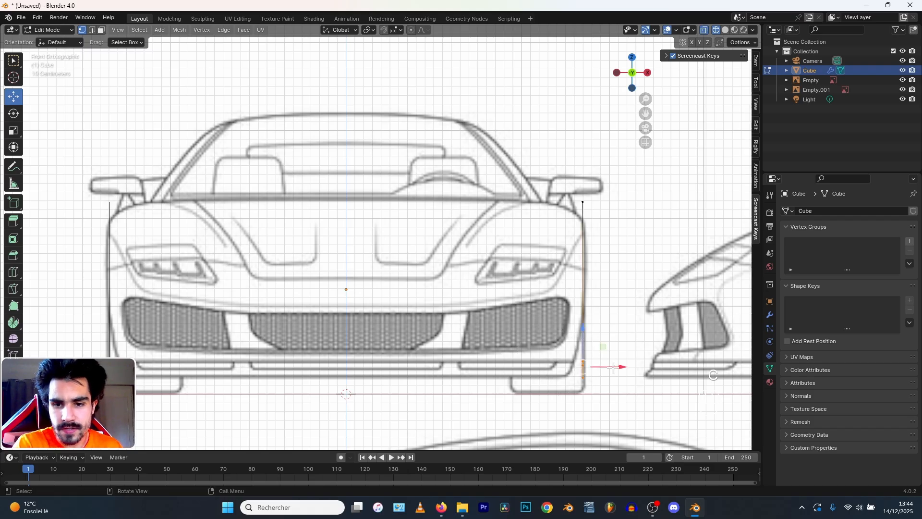
mouse_move(609, 366)
mouse_down()
mouse_move(600, 365)
mouse_move(607, 376)
mouse_move(603, 354)
mouse_move(592, 366)
mouse_up()
- Move only the bottom vertex row further inward along X so the sill tapers underneath
click(520, 335)
key(c)
click(567, 397)
right_click(567, 397)
click(579, 355)
click(580, 369)
- Move the panel's top vertices inward along X to the base of the windshield pillar
click(520, 202)
key(c)
click(595, 195)
right_click(597, 200)
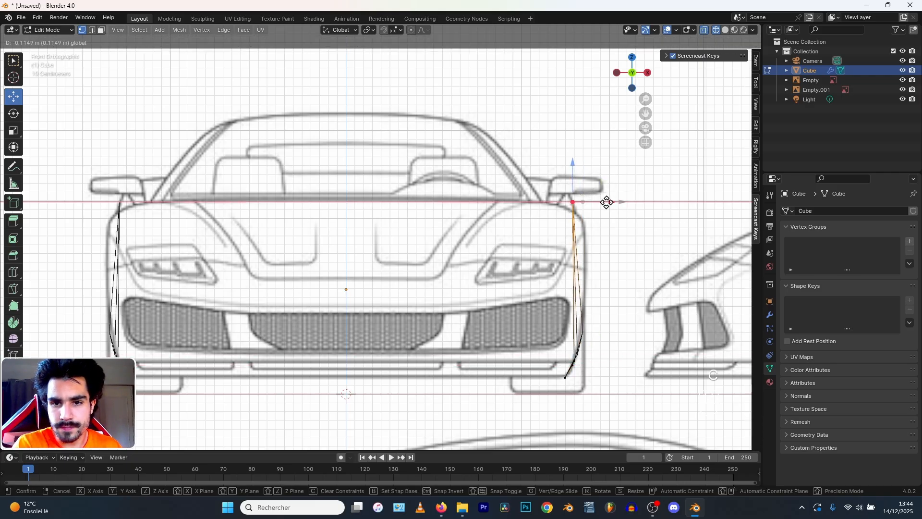
key(g)
key(x)
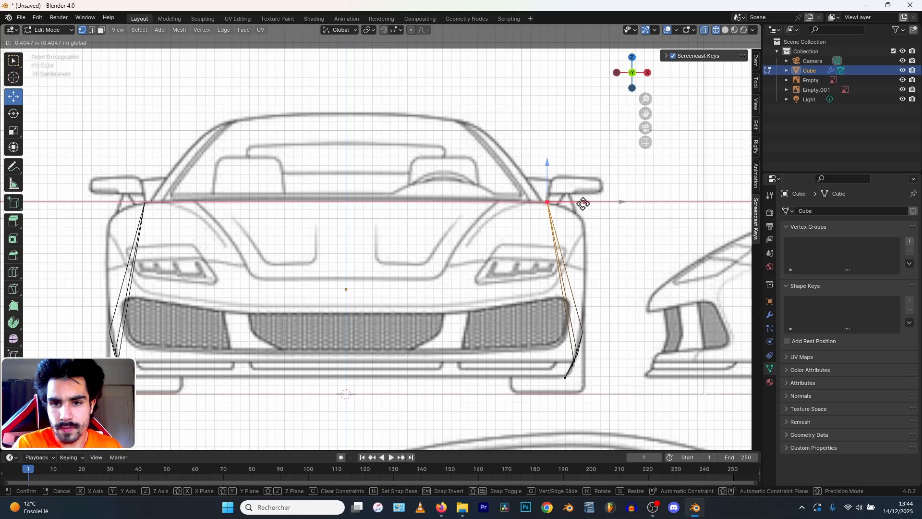
click(584, 204)
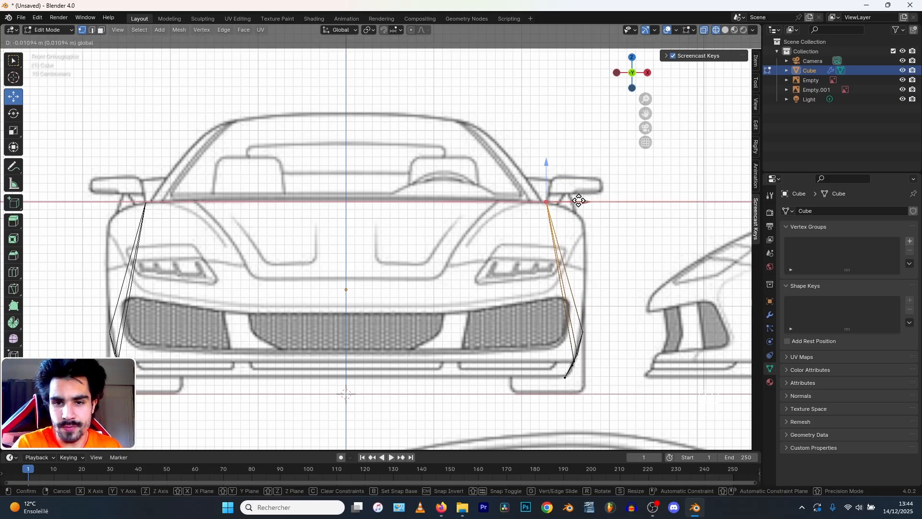
- In the right side view, add a horizontal loop cut along the upper door crease and adjust its front vertex vertically
key(KP_1)
key(KP_3)
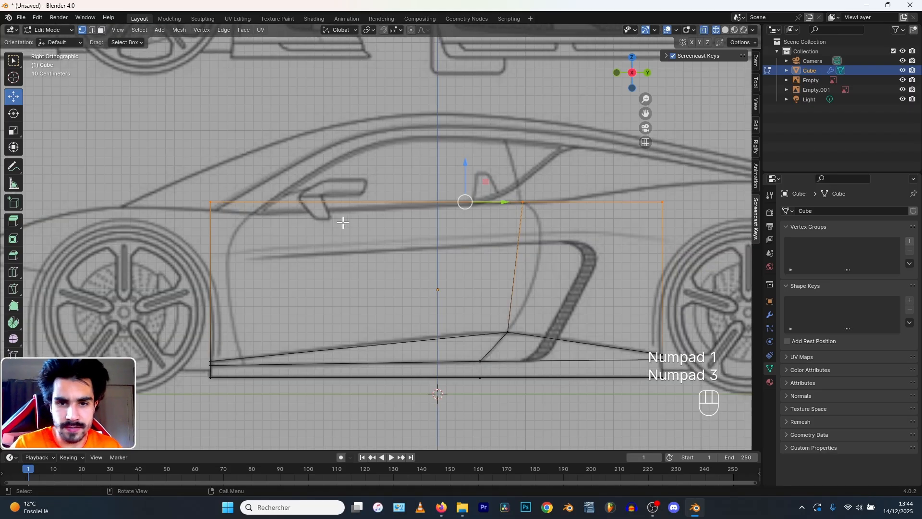
key(ctrl+r)
click(188, 250)
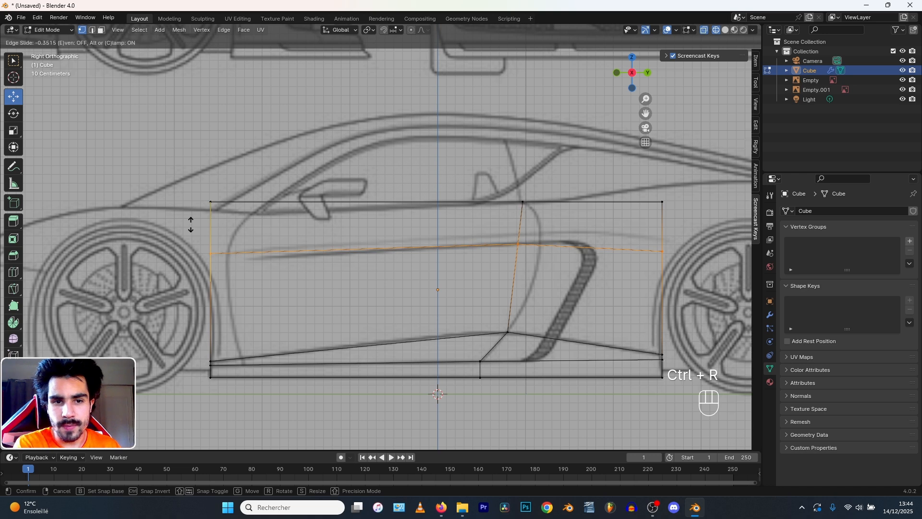
click(190, 226)
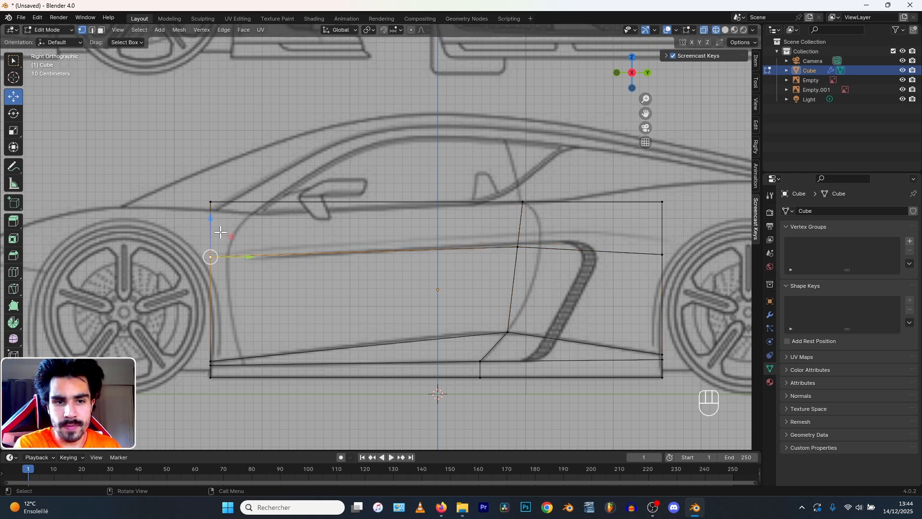
click(211, 241)
drag(210, 225, 210, 226)
- Add a vertical loop cut behind the door and raise its crease vertex and the door-edge crease vertex to the blueprint line
click(556, 269)
key(ctrl+r)
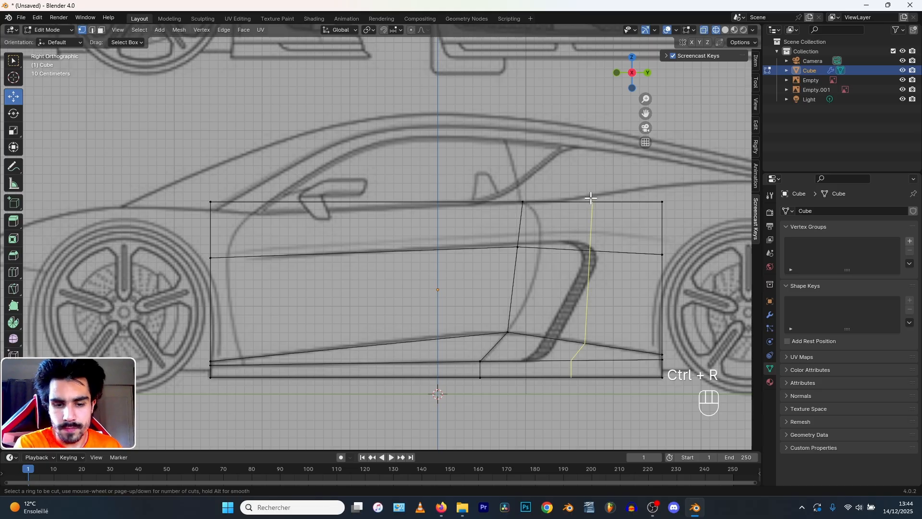
click(581, 303)
click(593, 249)
drag(591, 218, 587, 211)
click(517, 248)
drag(518, 222, 518, 217)
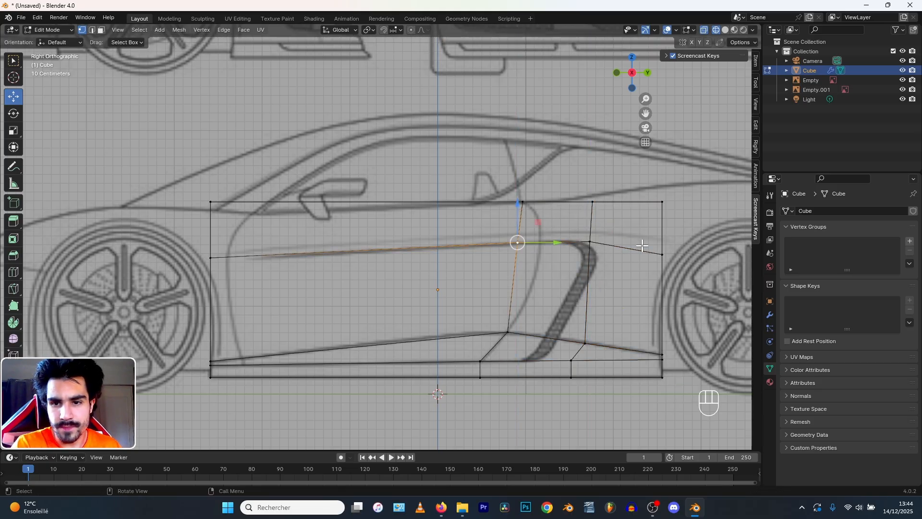
- Select the upper crease vertices and move them outward along X to the widest body line in the front view
scroll(466, 269, down, 1)
key(c)
mouse_move(251, 267)
mouse_down()
mouse_move(593, 257)
mouse_move(576, 240)
mouse_up()
right_click(594, 257)
key(KP_1)
key(a)
key(a)
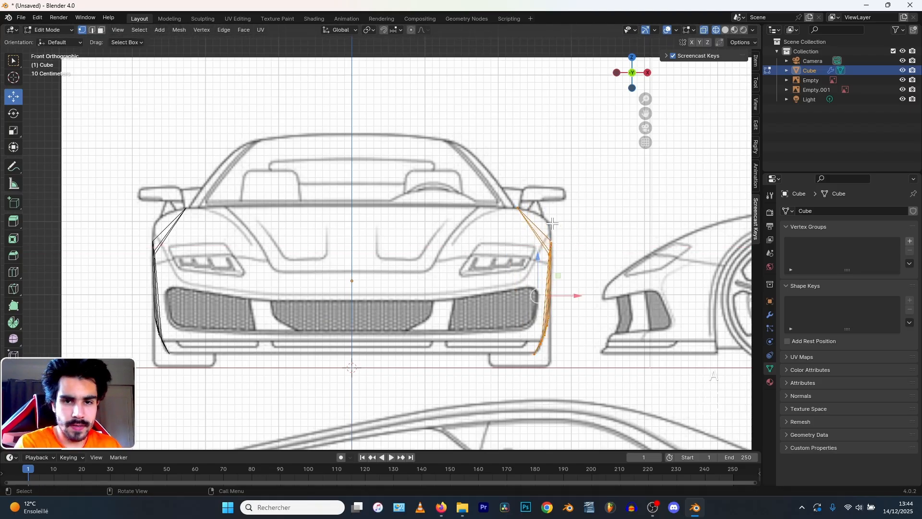
- Inspect the shaped side panels in perspective and return to the right side view
scroll(524, 232, down, 3)
scroll(525, 233, up, 3)
middle_drag(525, 233, 442, 274)
key(KP_1)
key(KP_3)
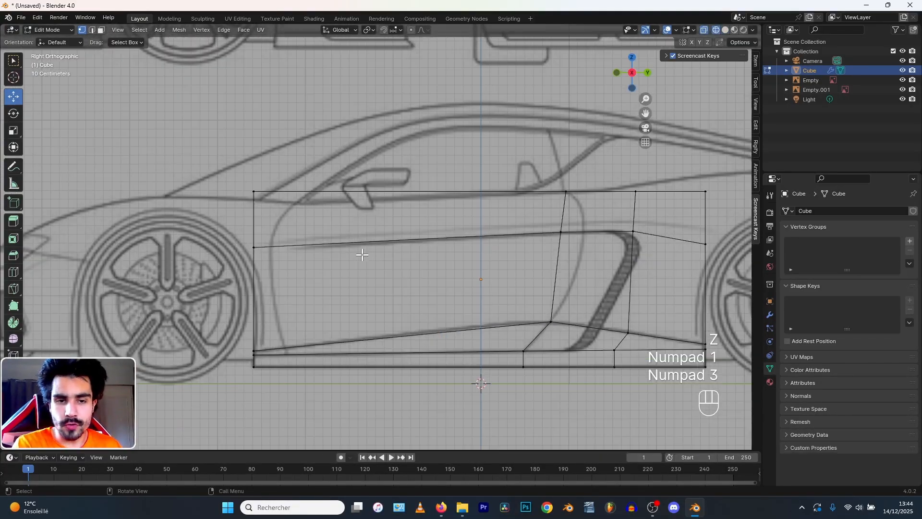
scroll(361, 254, down, 2)
scroll(344, 247, up, 1)
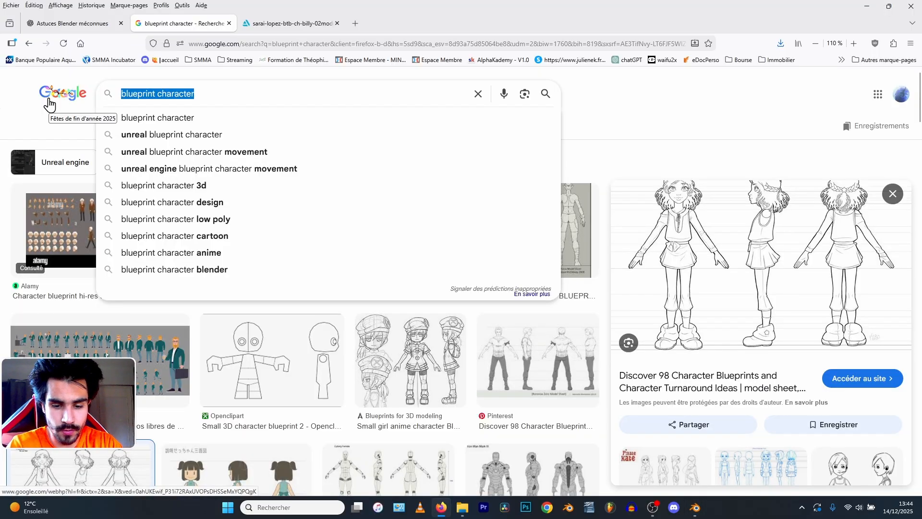
- Switch to Firefox and search Google Images for "lamborghini"
text(lambro)
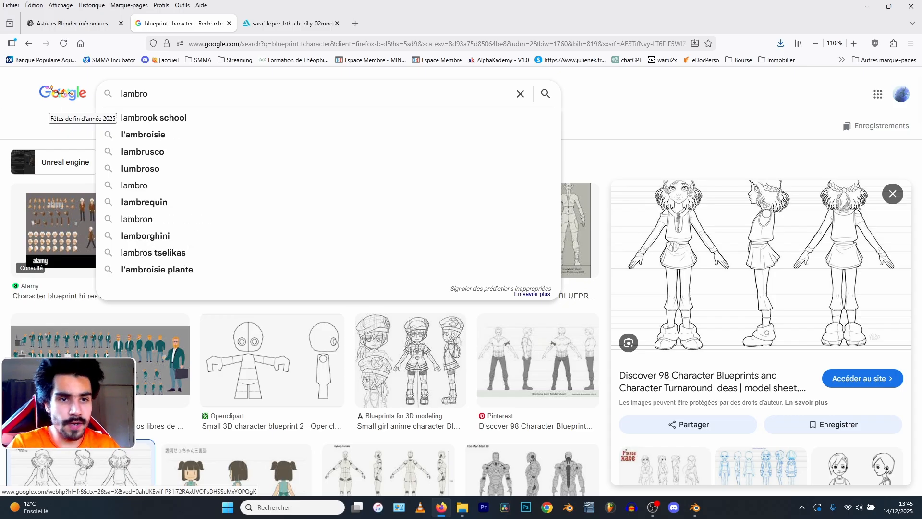
key(BackSpace)
key(BackSpace)
text(org)
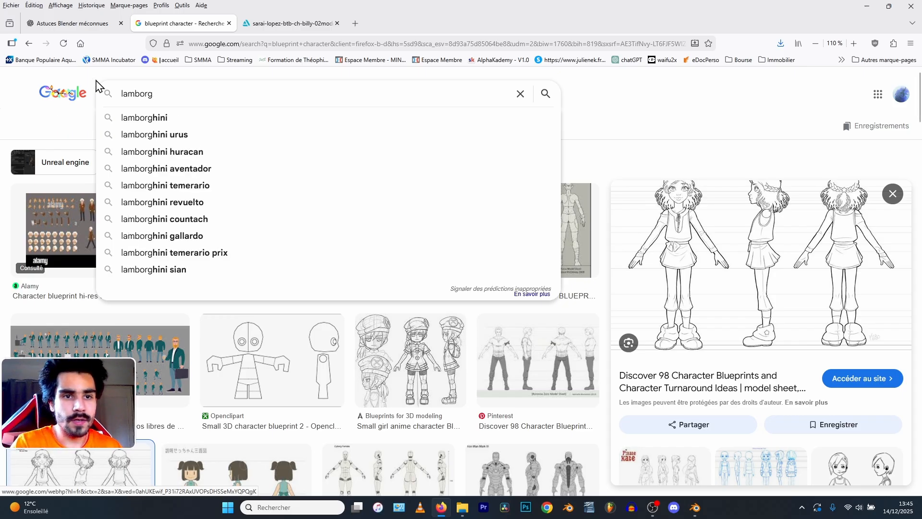
click(144, 115)
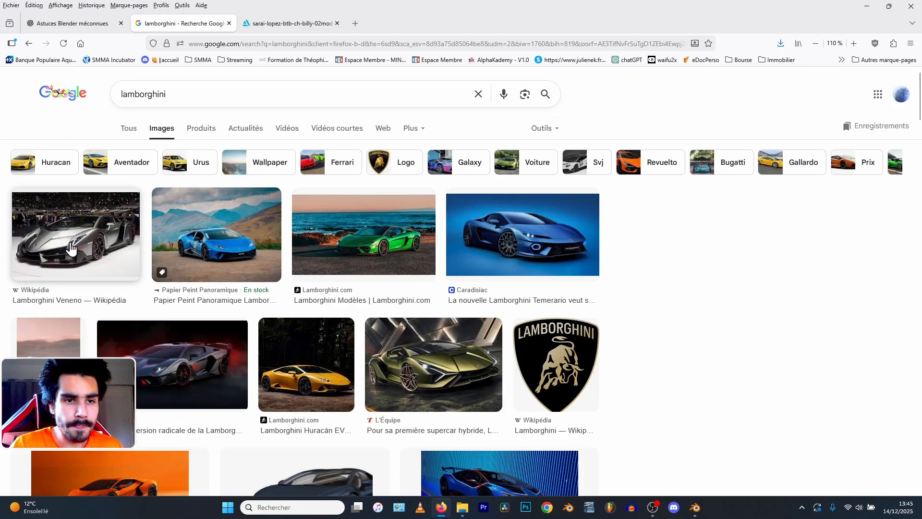
- Preview the Lamborghini Veneno photo and compare its side with the panel in Blender
click(71, 248)
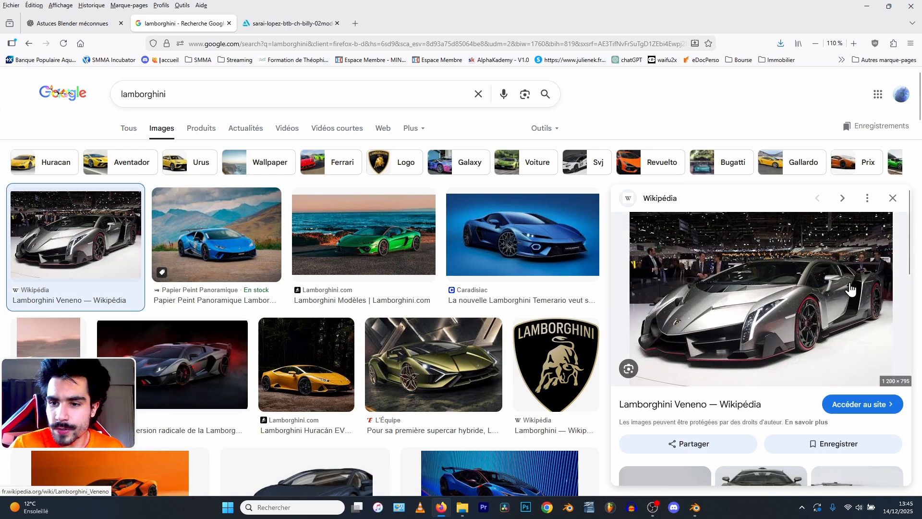
click(695, 508)
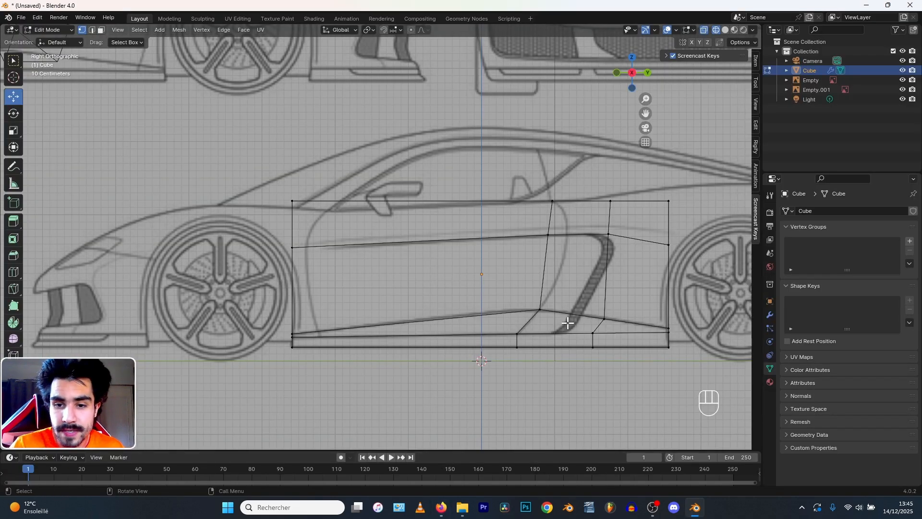
click(441, 508)
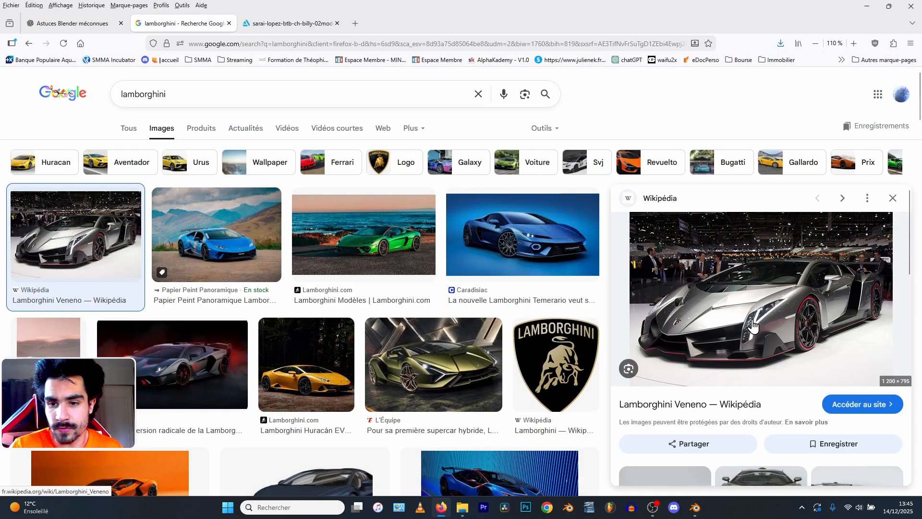
- Preview the green Lamborghini photo from L'Équipe and compare its side shape with the panel in Blender's side view
scroll(702, 338, down, 1)
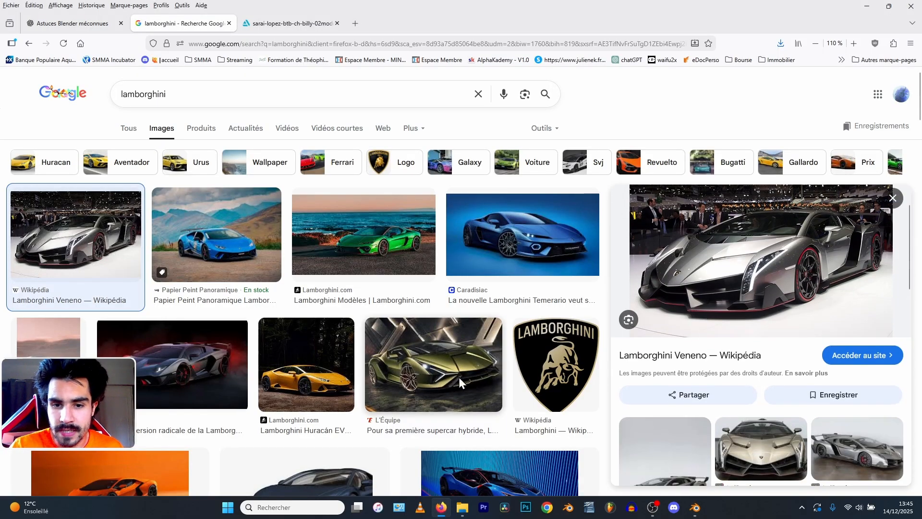
click(450, 377)
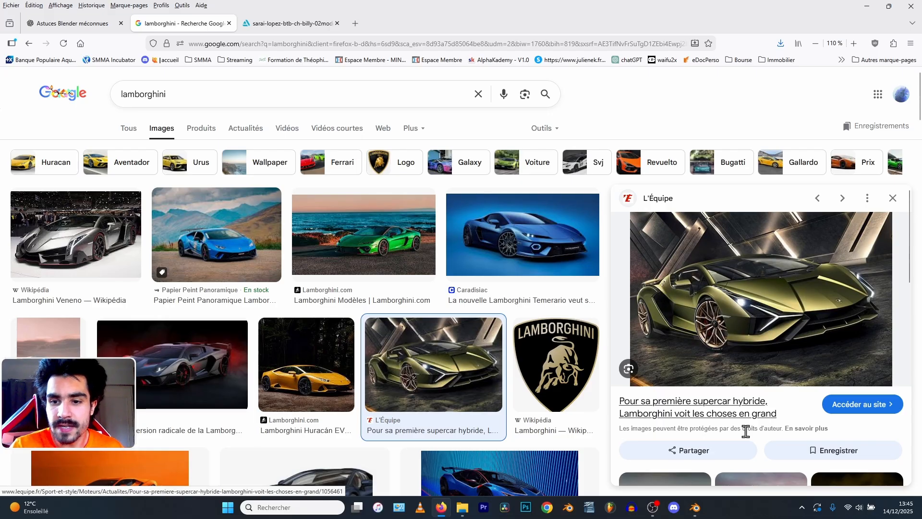
click(695, 508)
middle_drag(379, 255, 469, 232)
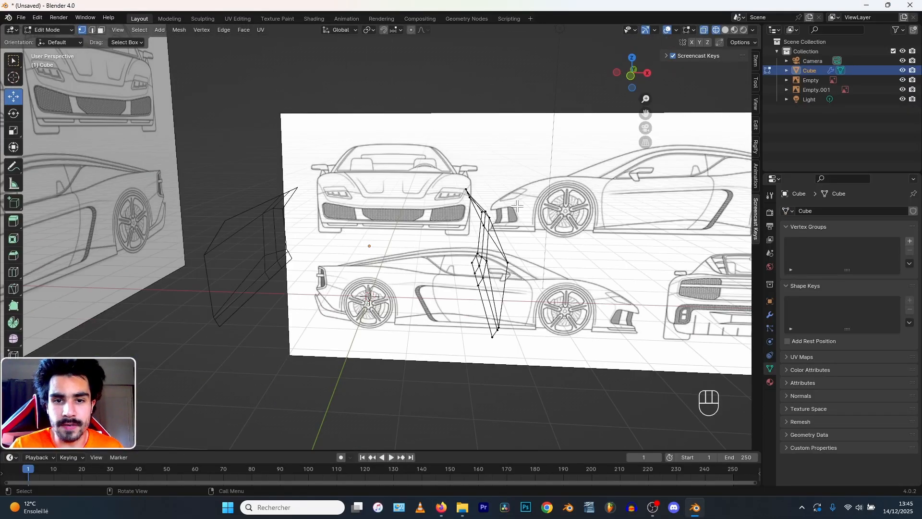
middle_drag(518, 206, 426, 200)
key(KP_1)
key(KP_3)
scroll(350, 284, up, 3)
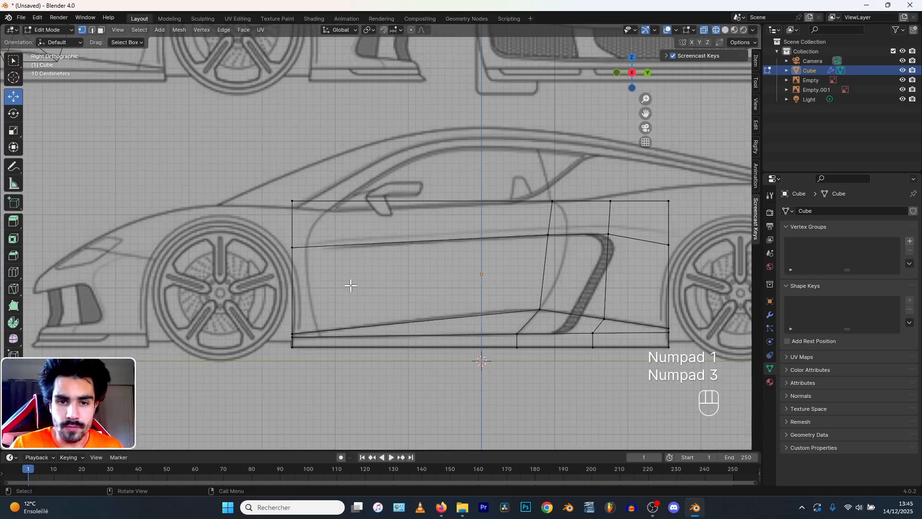
click(441, 508)
scroll(746, 271, down, 5)
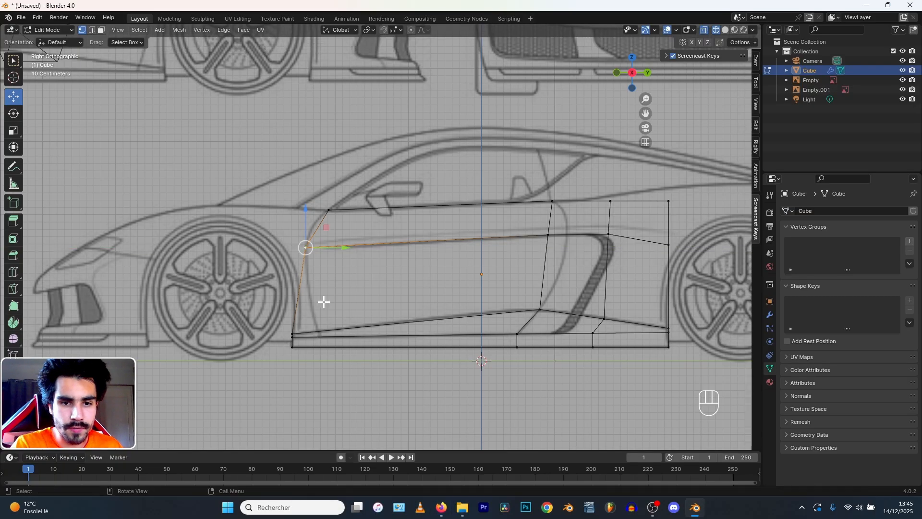
- Move the panel's lower front vertices back onto the door's front edge in the side blueprint
click(261, 322)
key(c)
click(291, 339)
right_click(293, 339)
mouse_move(334, 332)
mouse_down()
mouse_move(360, 333)
mouse_move(347, 342)
mouse_up()
key(c)
click(289, 341)
right_click(293, 340)
key(c)
middle_click(319, 305)
right_click(320, 304)
- Extrude the door's front vertex column forward to the front wheel arch and flatten it by scaling to 0 along Y
key(c)
drag(288, 342, 322, 225)
right_click(322, 226)
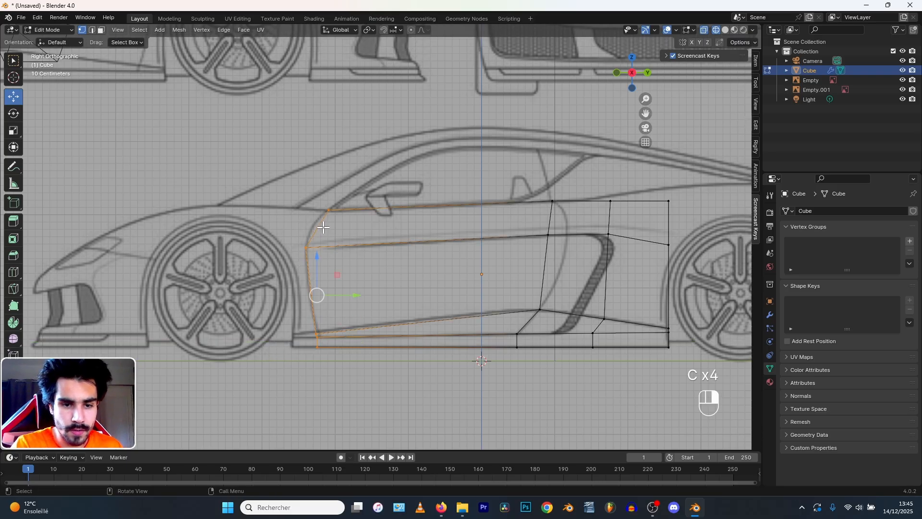
key(e)
right_click(323, 227)
drag(358, 299, 322, 293)
key(s)
key(y)
key(KP_0)
click(207, 279)
click(197, 240)
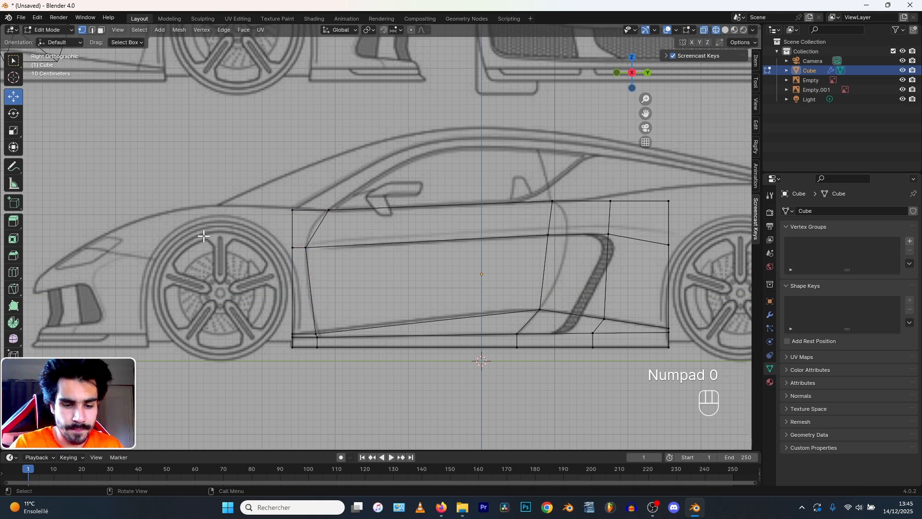
- Move the mid-height vertex of the new front edge slightly forward onto the rear of the front wheel arch
key(c)
click(285, 252)
right_click(270, 256)
key(g)
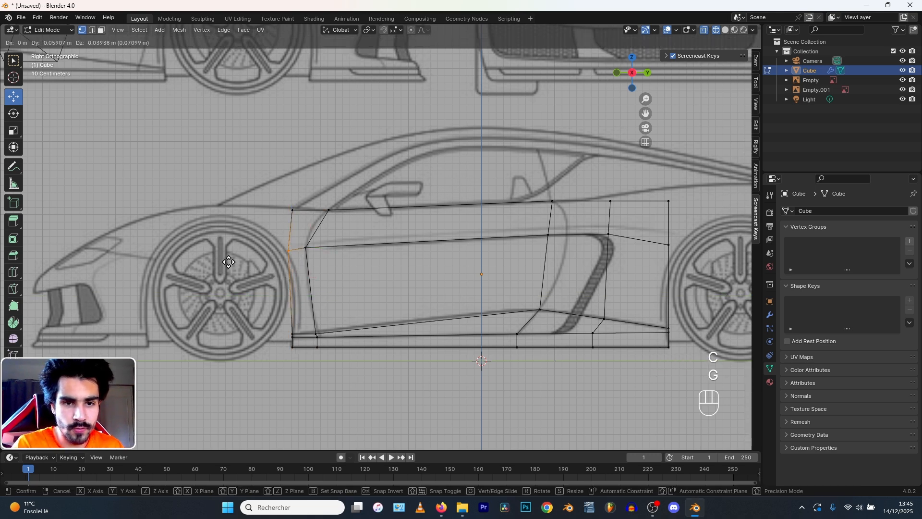
click(293, 249)
key(ctrl+z)
key(g)
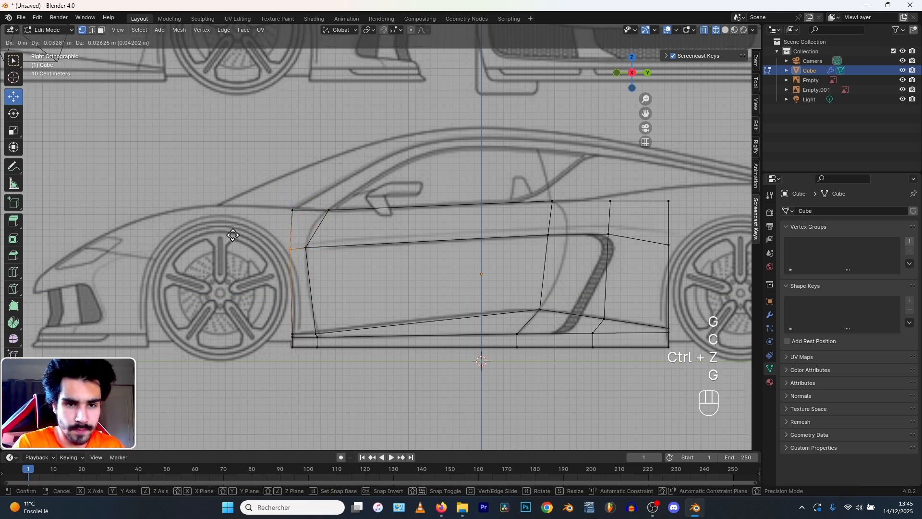
click(230, 236)
- Extrude the panel's upper front edge forward above the wheel arch and scale it to fit the fender strip
key(c)
click(286, 211)
right_click(265, 215)
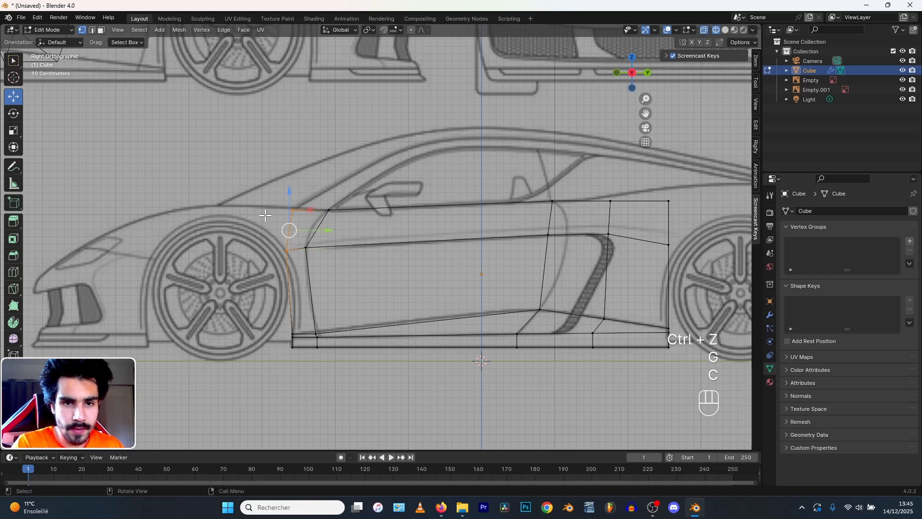
key(g)
click(237, 215)
key(e)
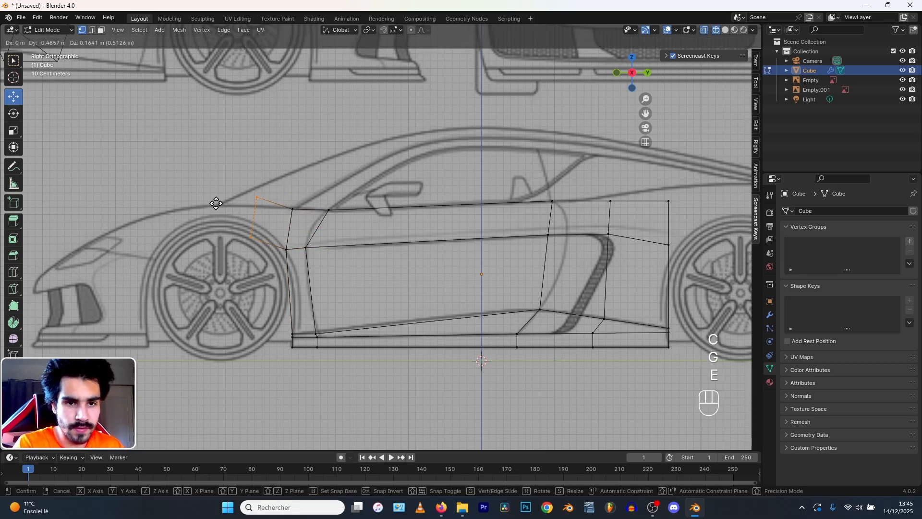
key(s)
click(211, 204)
key(g)
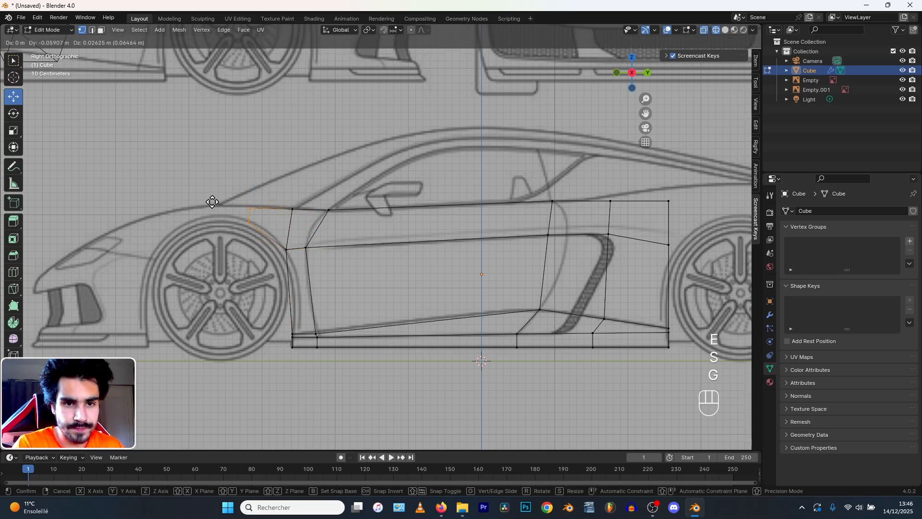
click(215, 202)
key(s)
click(196, 206)
- Continue extruding the fender strip forward over the front wheel, scaling and rotating its end edge to follow the blueprint
key(e)
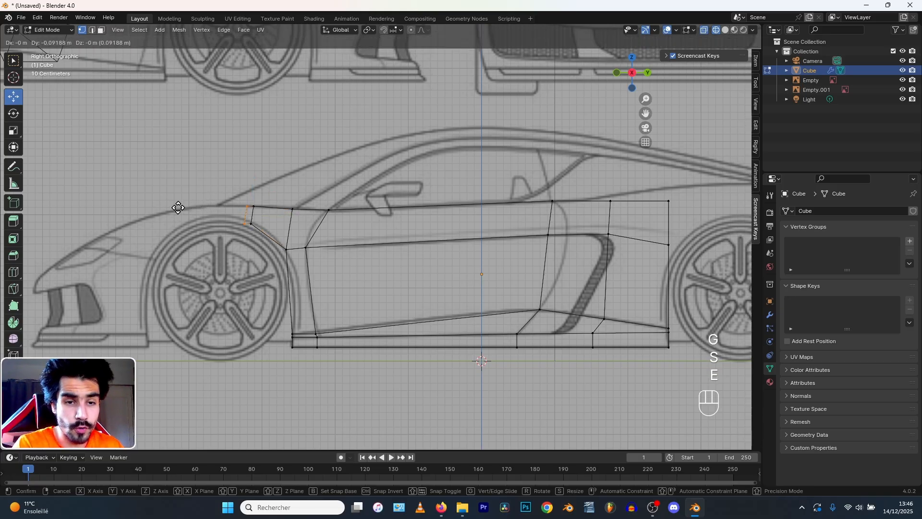
click(153, 204)
key(s)
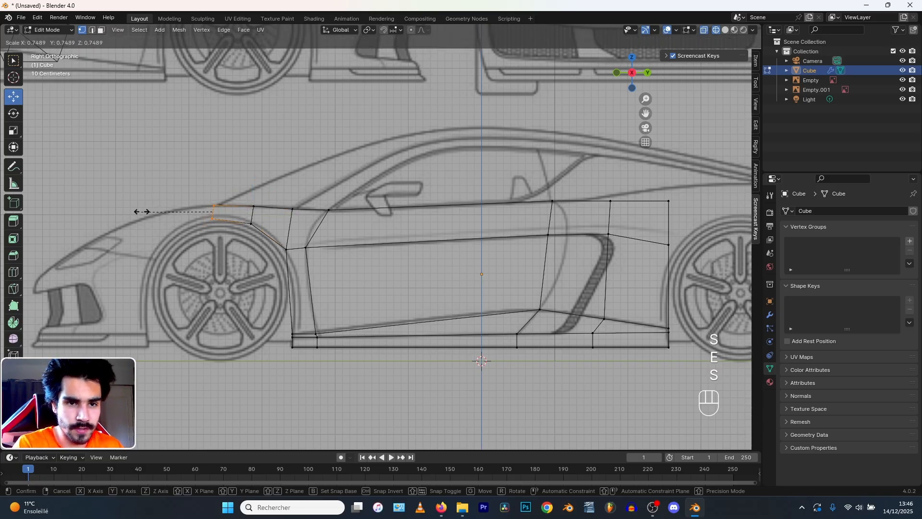
click(142, 213)
key(r)
click(143, 228)
key(g)
click(166, 221)
- Select the fender strip's first extruded edge and move it outward about 0.14 m in the front view to match the fender contour
middle_drag(166, 221, 265, 233)
scroll(265, 233, up, 3)
key(KP_1)
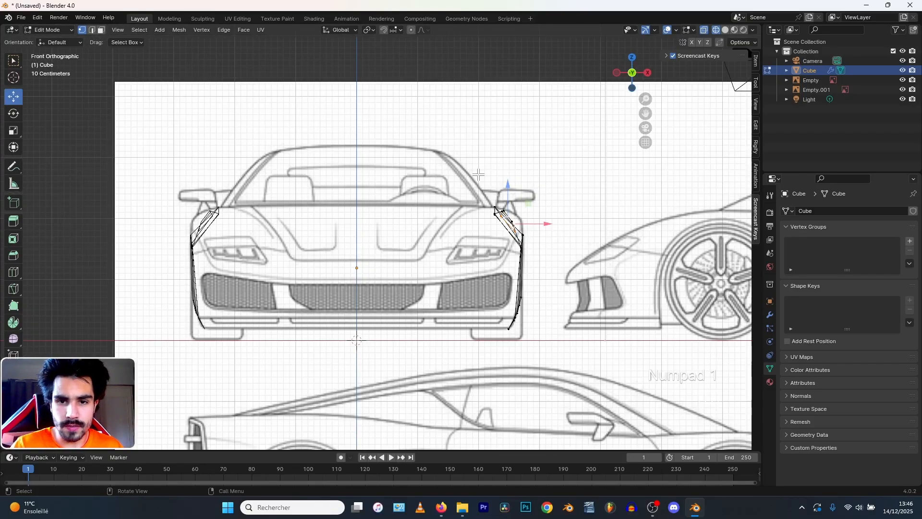
scroll(479, 174, up, 1)
middle_drag(569, 202, 478, 222)
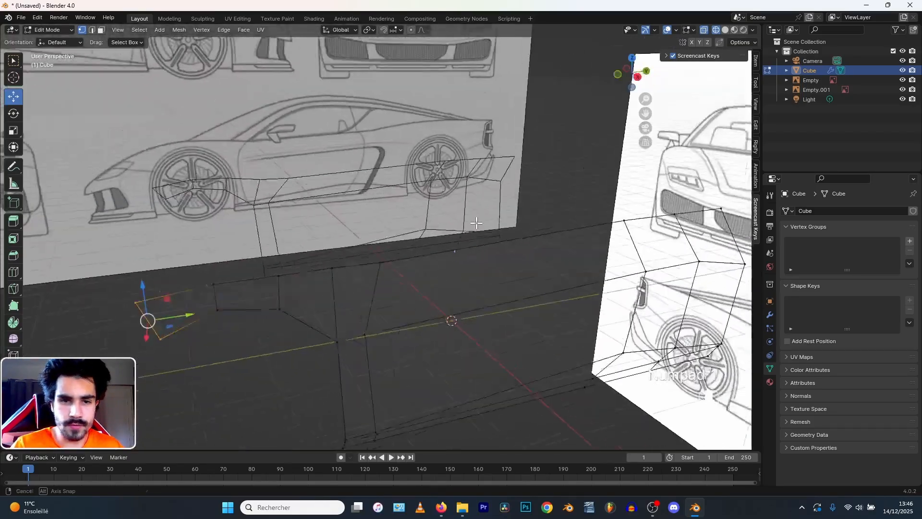
scroll(478, 222, down, 2)
key(z)
key(a)
key(a)
middle_drag(325, 265, 319, 247)
click(332, 250)
shift+click(332, 231)
key(KP_1)
scroll(433, 219, up, 2)
key(g)
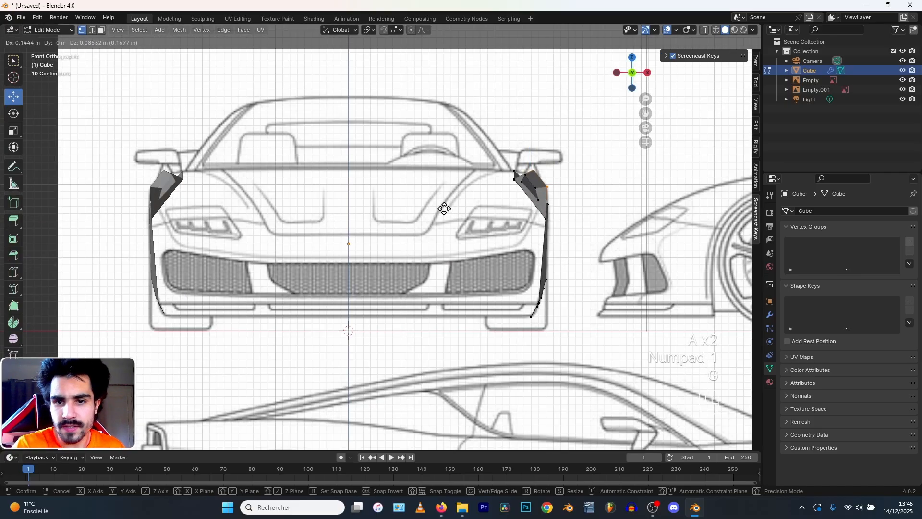
click(443, 216)
- In wireframe, move the fender strip's two foremost edges outward in the front view to line up with the fender contour
key(z)
click(496, 191)
scroll(497, 191, up, 2)
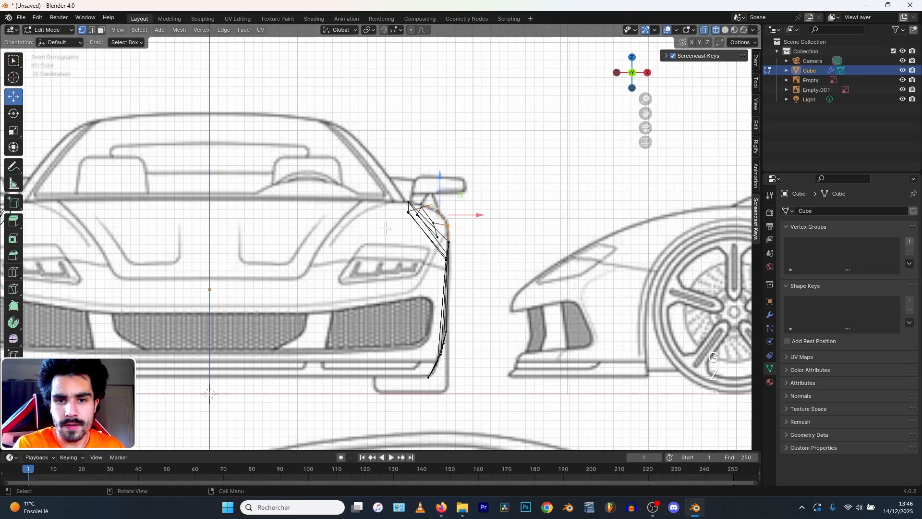
key(c)
click(428, 201)
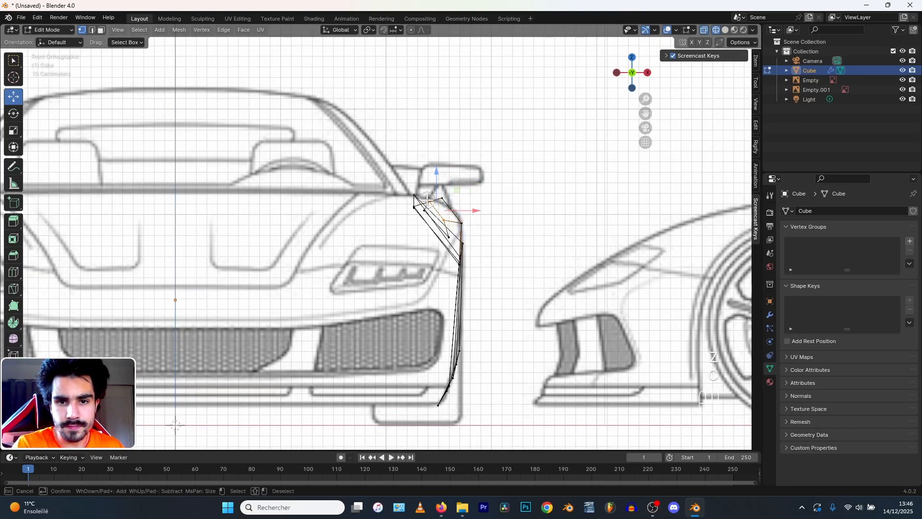
right_click(428, 200)
key(g)
click(371, 218)
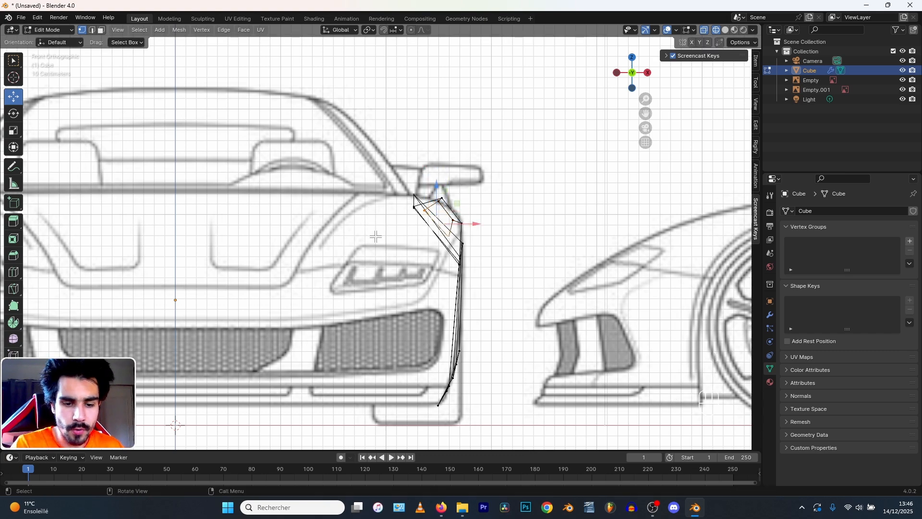
key(g)
click(384, 227)
- Select the fender strip's front edge and extrude it forward and down around the wheel arch in the side view
middle_drag(417, 226, 378, 232)
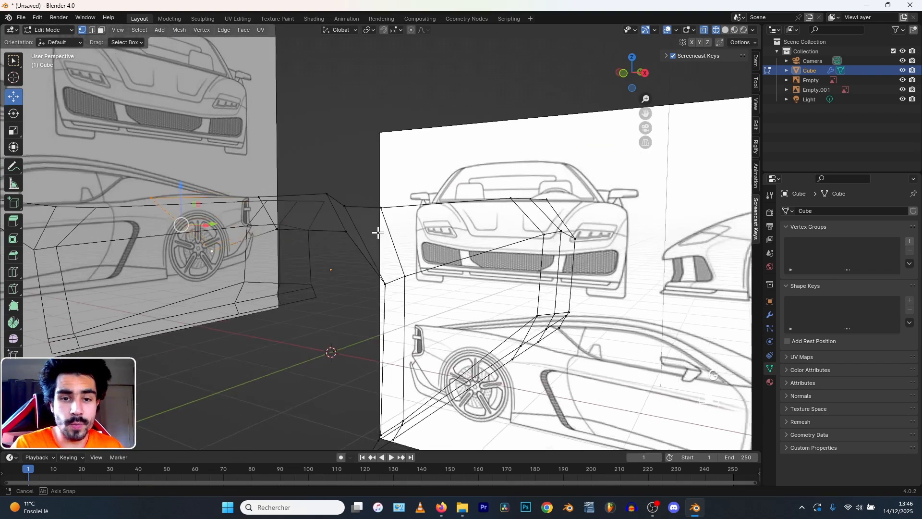
scroll(378, 233, down, 2)
key(z)
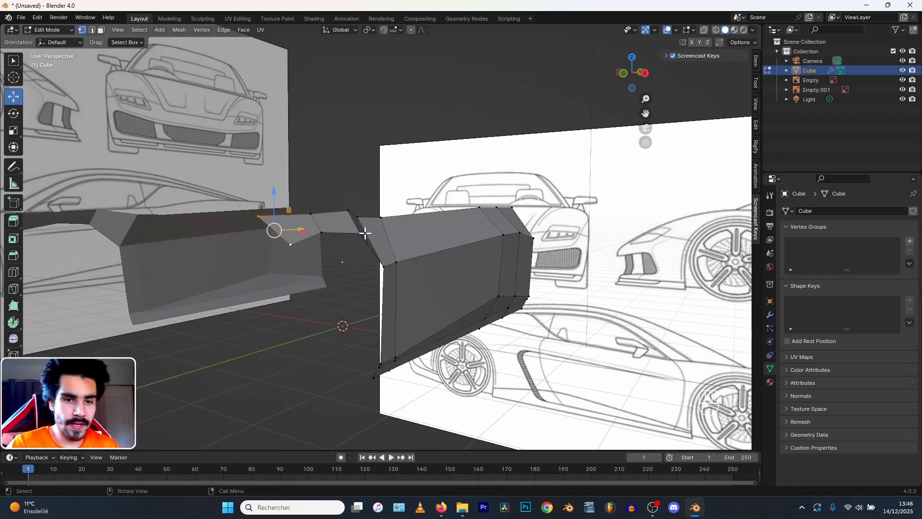
key(a)
key(a)
middle_drag(255, 214, 306, 233)
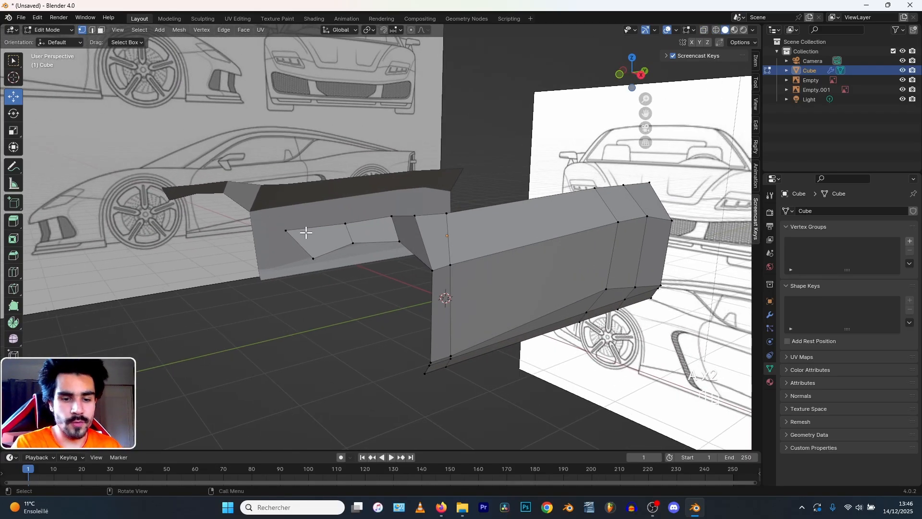
click(286, 230)
key(KP_1)
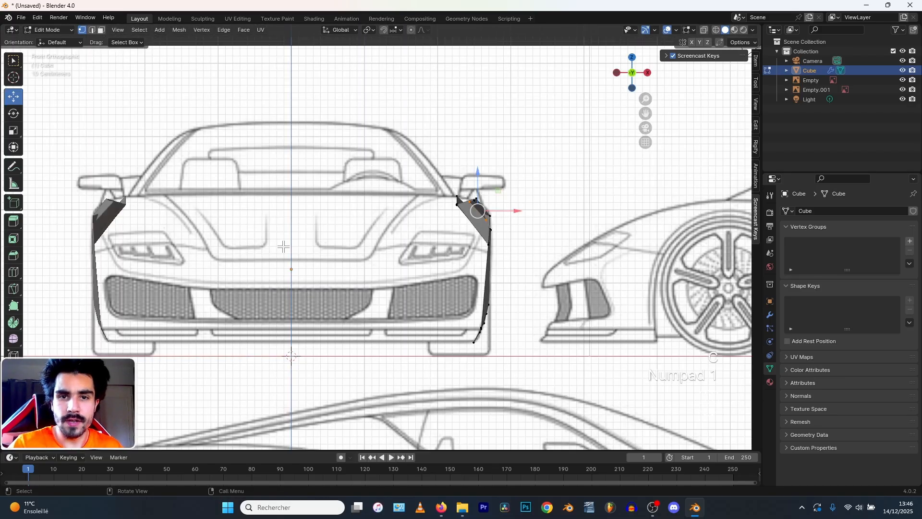
middle_drag(290, 247, 381, 243)
key(KP_1)
key(KP_3)
key(e)
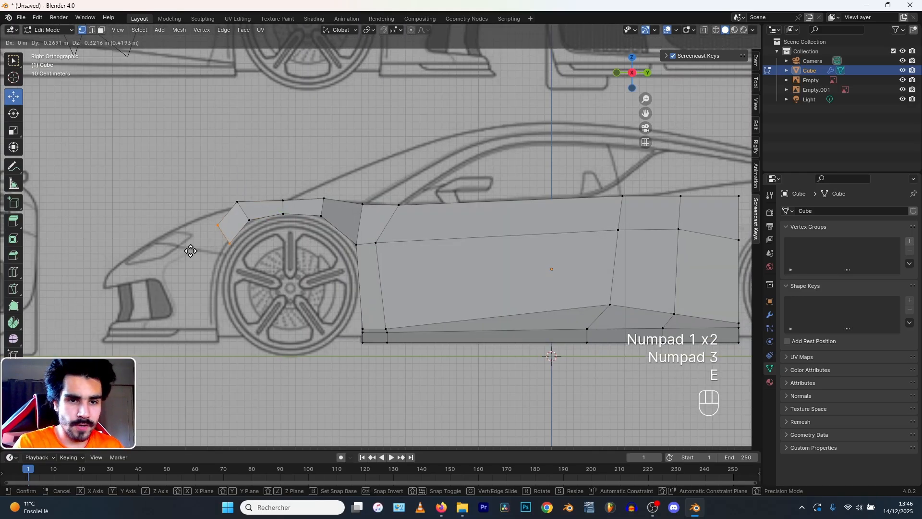
click(183, 246)
- Scale the second-foremost fender edge and move it to fit between the hood line and the wheel arch
key(c)
click(250, 217)
right_click(250, 218)
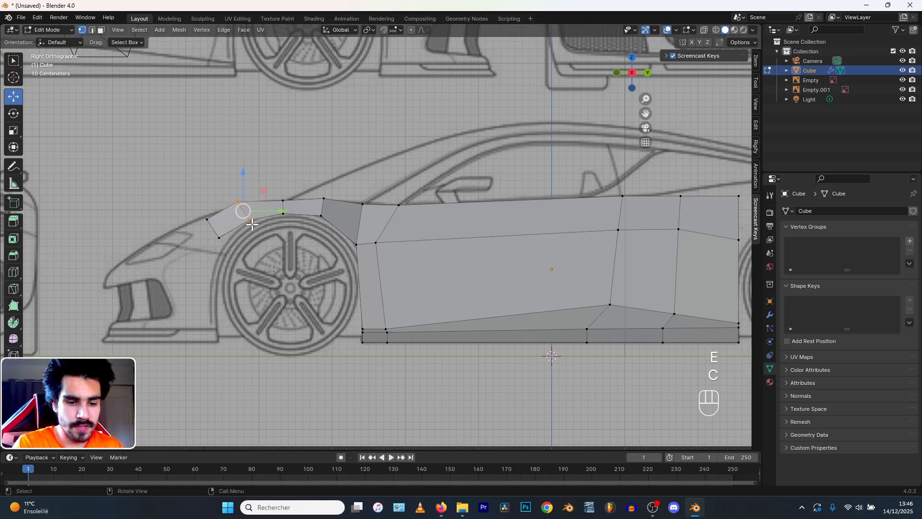
key(s)
click(219, 201)
key(g)
click(215, 205)
- Scale, rotate and move the foremost fender edge to match the hood line and wheel arch in the side view
key(c)
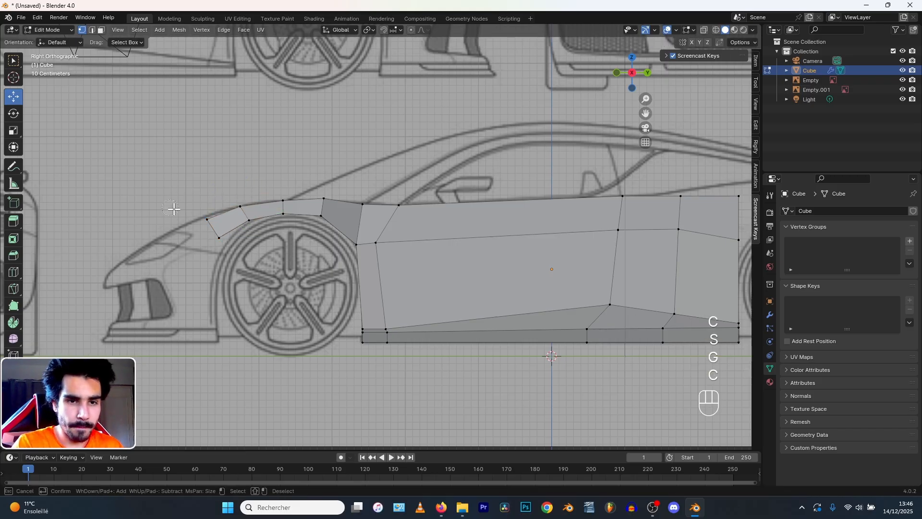
click(213, 229)
right_click(212, 229)
key(s)
click(158, 224)
key(r)
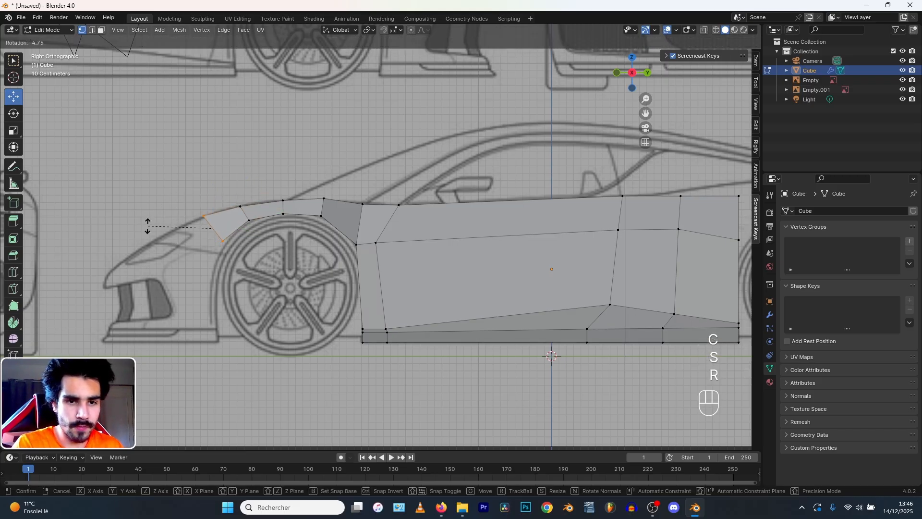
click(149, 230)
key(g)
click(152, 233)
- Move the foremost fender edge about 0.21 m inward and 0.13 m down toward the headlight in the front view
middle_drag(152, 233, 313, 258)
key(KP_1)
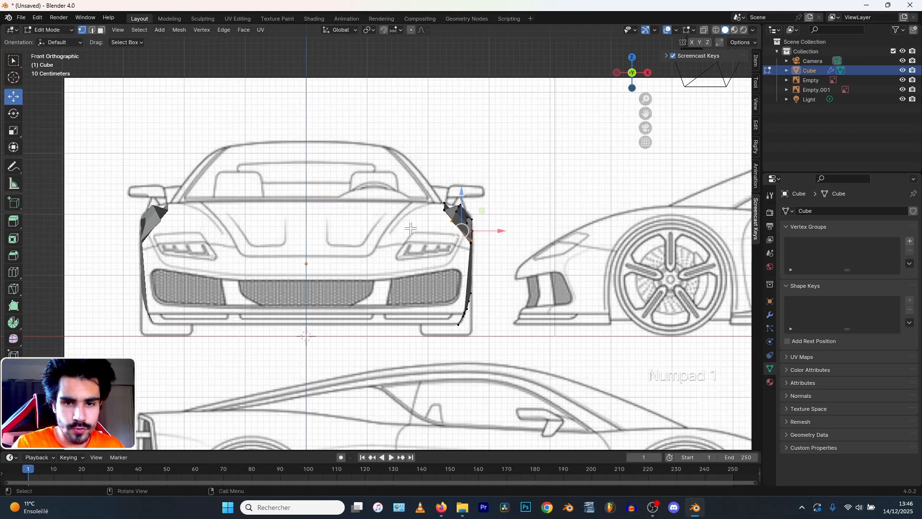
key(g)
key(z)
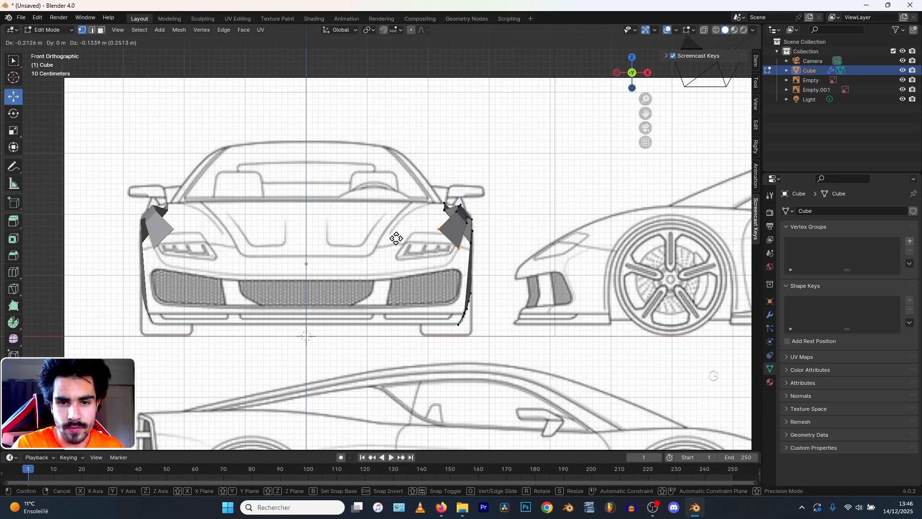
click(396, 239)
- Inspect the fender and side panel shape from perspective in Object Mode, returning to Edit Mode
key(a)
key(a)
middle_drag(446, 229, 270, 226)
key(Tab)
scroll(302, 287, up, 2)
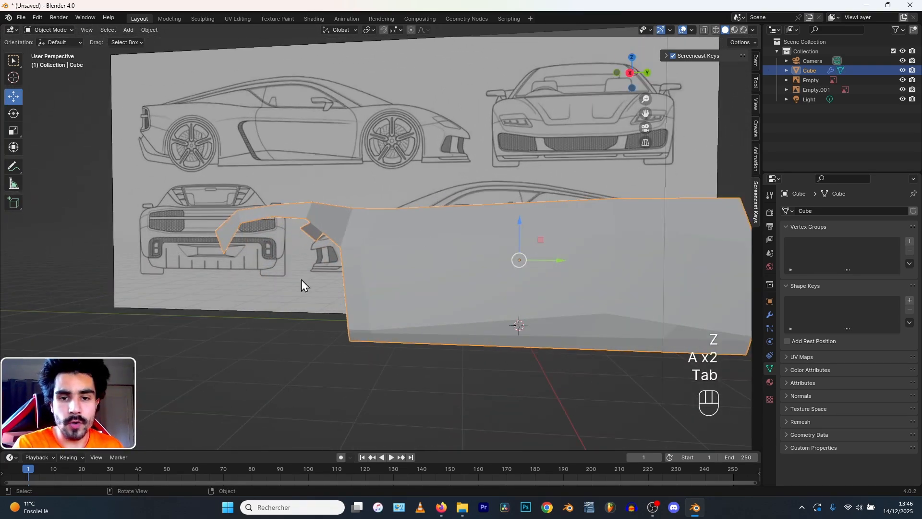
middle_drag(384, 207, 436, 189)
scroll(381, 208, up, 2)
key(Tab)
key(KP_1)
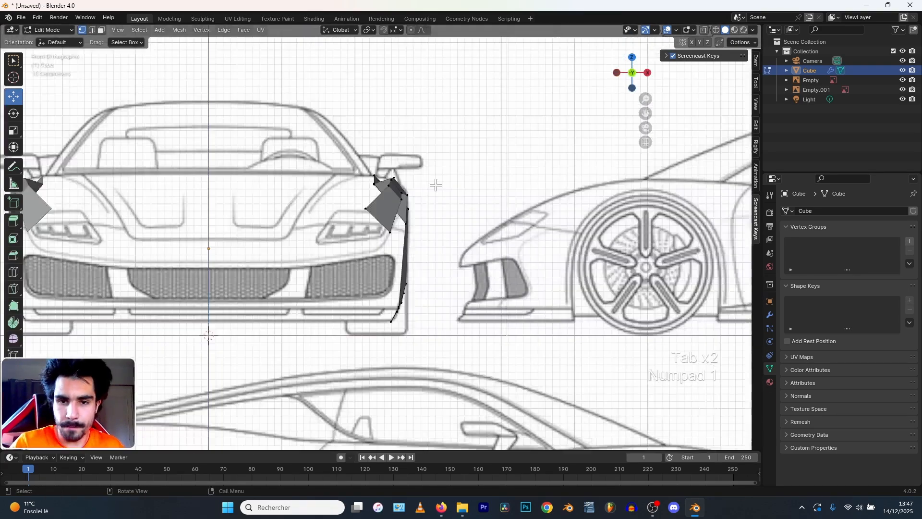
- In wireframe side view, move the vertex near the side vent's lower end about 0.32 m forward onto the vent outline
key(KP_3)
key(z)
click(351, 260)
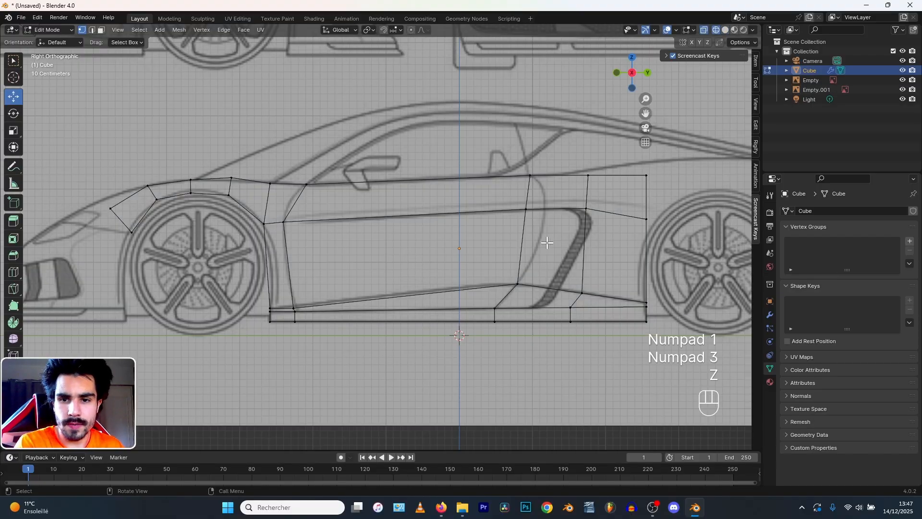
click(603, 295)
key(g)
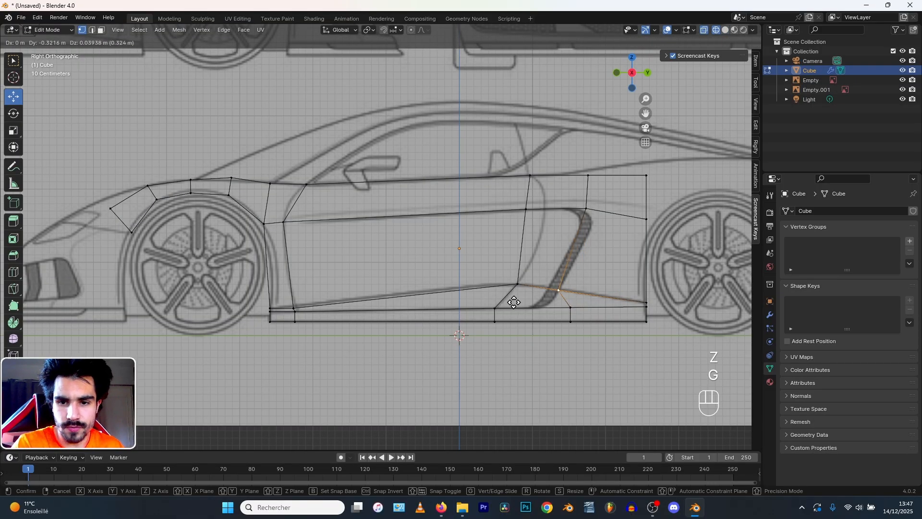
click(514, 303)
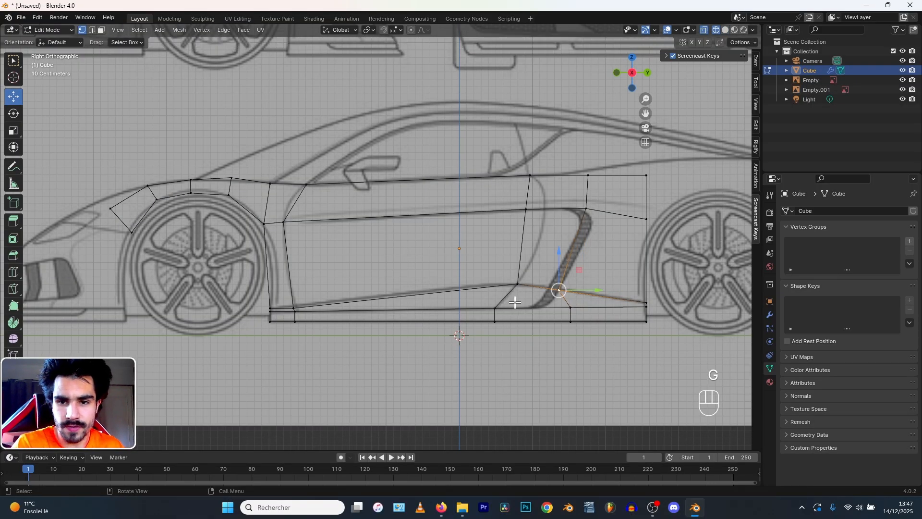
- Select the large middle faces of the side panel, from the door to the side vent, and extrude them
click(101, 30)
key(c)
drag(333, 267, 545, 249)
right_click(546, 250)
mouse_move(546, 250)
middle_down()
mouse_move(312, 264)
mouse_move(340, 257)
middle_up()
key(z)
click(448, 260)
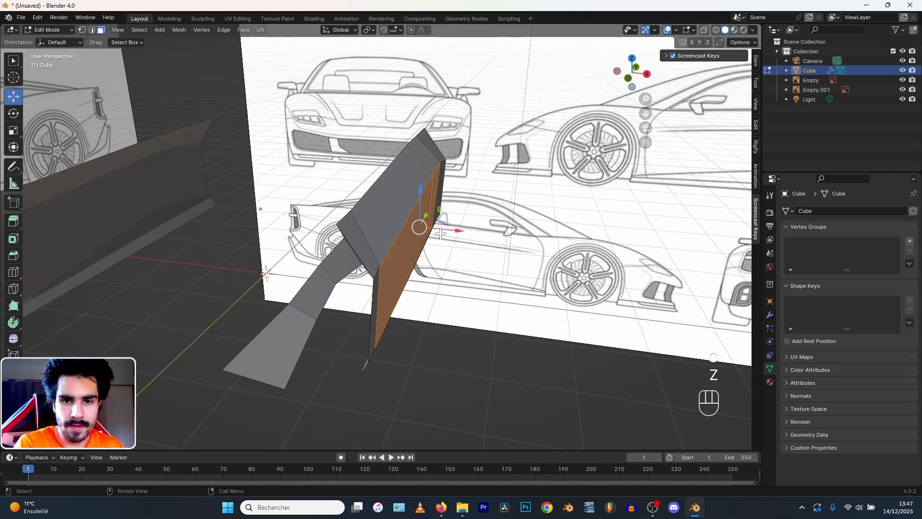
key(e)
click(478, 247)
- In wireframe top view, rotate the extruded side faces slightly
key(KP_7)
key(z)
click(280, 212)
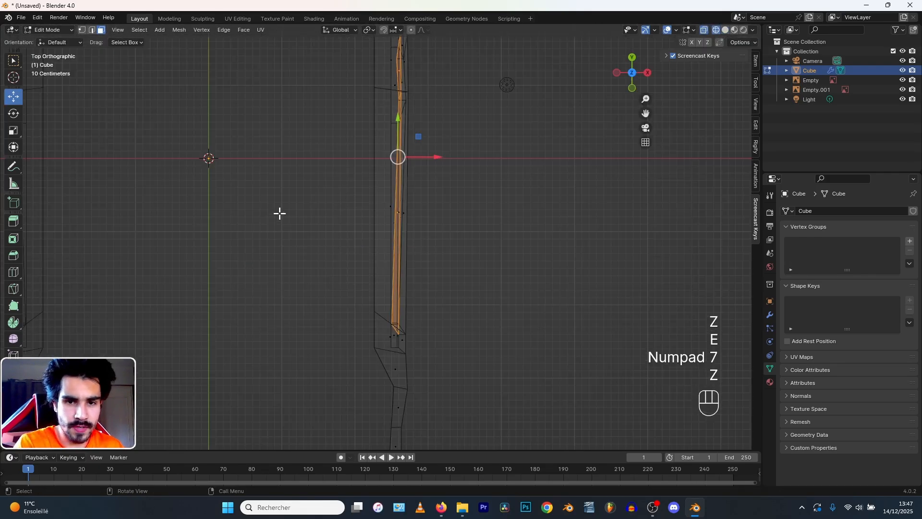
key(r)
click(258, 198)
key(g)
right_click(248, 202)
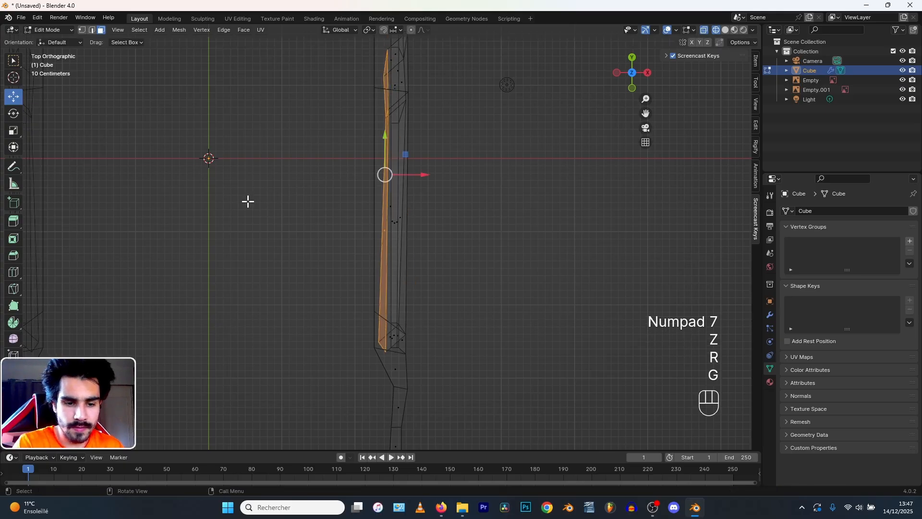
key(ctrl+z)
- Rotate the extruded faces further so their front end angles outward, and shift them slightly inward toward the car's centre
key(r)
click(249, 195)
key(f)
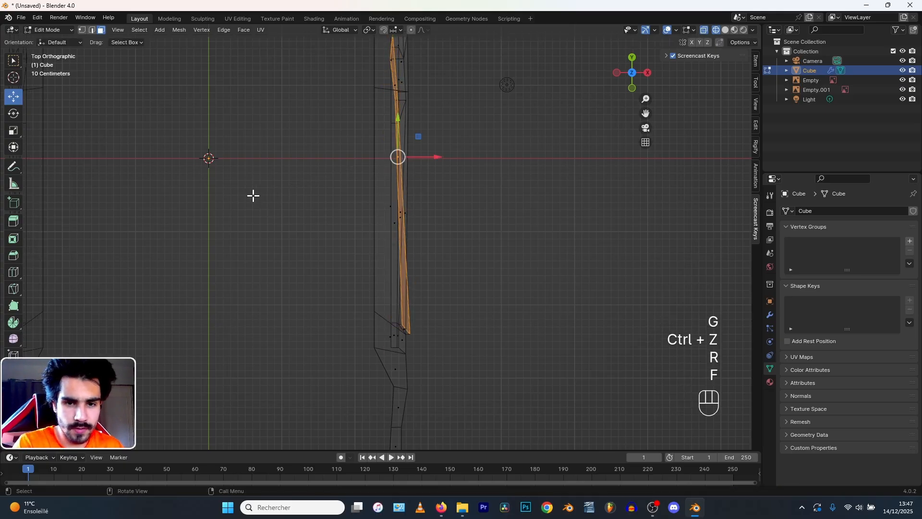
key(g)
click(242, 194)
- Inspect the reshaped side panel in solid shading and Object Mode from perspective, front and side views
key(z)
click(440, 209)
mouse_move(439, 209)
middle_down()
mouse_move(441, 186)
mouse_move(401, 194)
mouse_move(433, 206)
mouse_move(431, 186)
mouse_move(344, 197)
mouse_move(368, 194)
middle_up()
key(a)
key(a)
key(Tab)
key(Tab)
key(Tab)
key(KP_1)
key(KP_3)
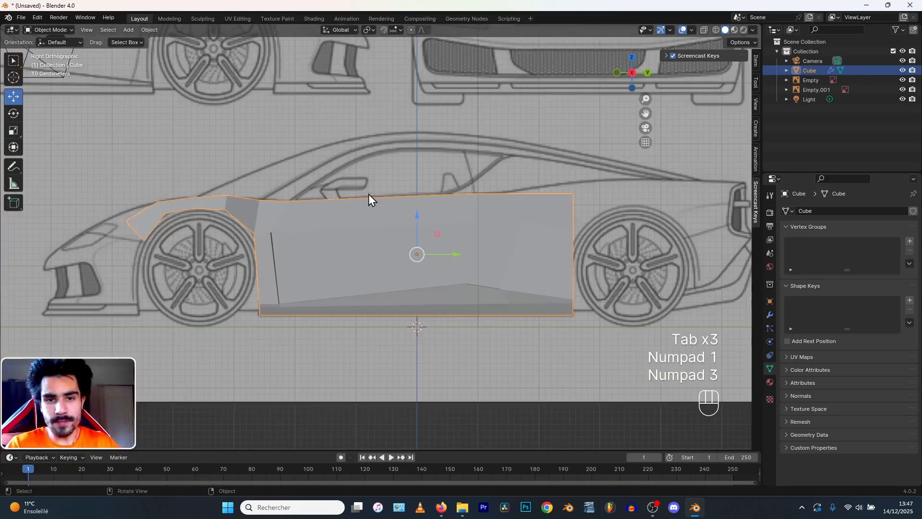
- Compare the side panels and fenders with the front and side blueprints, and view the complete reference sheet
scroll(368, 194, up, 1)
scroll(368, 194, down, 2)
shift+middle_drag(296, 160, 401, 198)
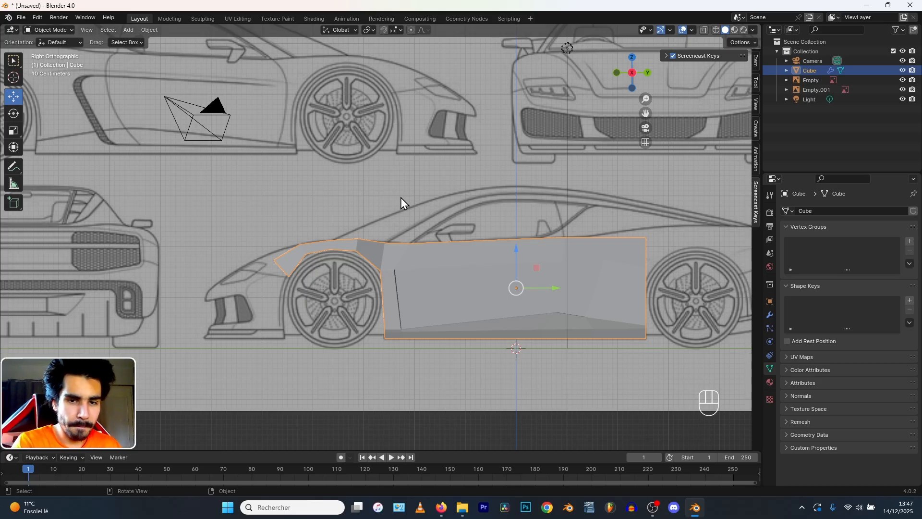
key(KP_1)
scroll(336, 221, up, 3)
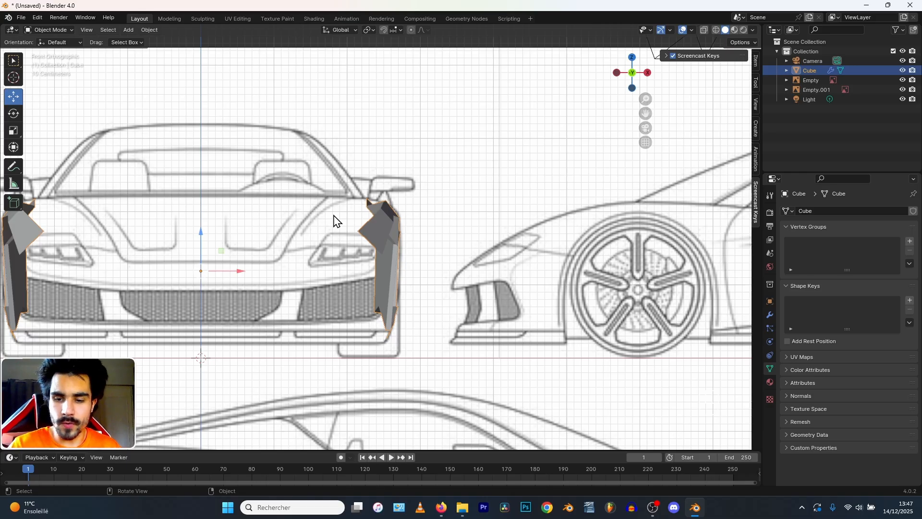
key(KP_3)
scroll(334, 221, down, 2)
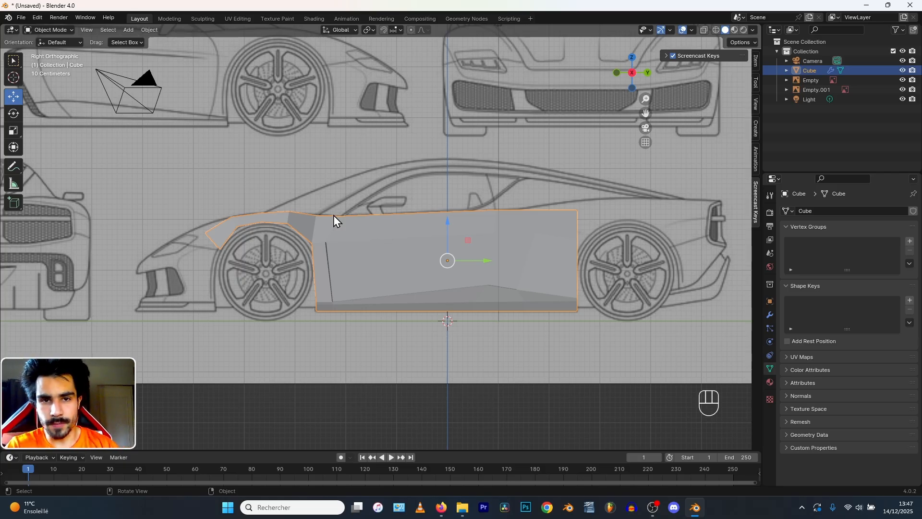
scroll(329, 169, down, 1)
key(a)
key(a)
shift+middle_drag(329, 174, 333, 220)
scroll(337, 192, down, 4)
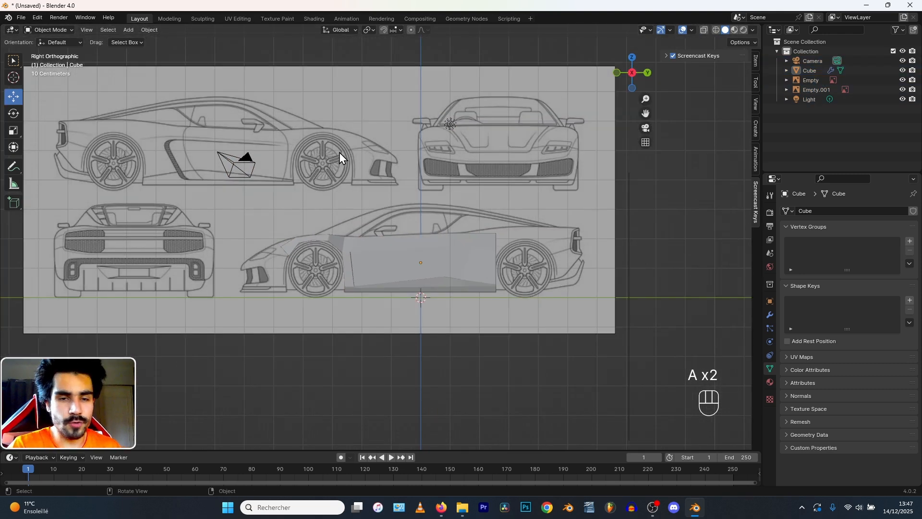
click(341, 173)
scroll(401, 151, up, 3)
key(a)
key(a)
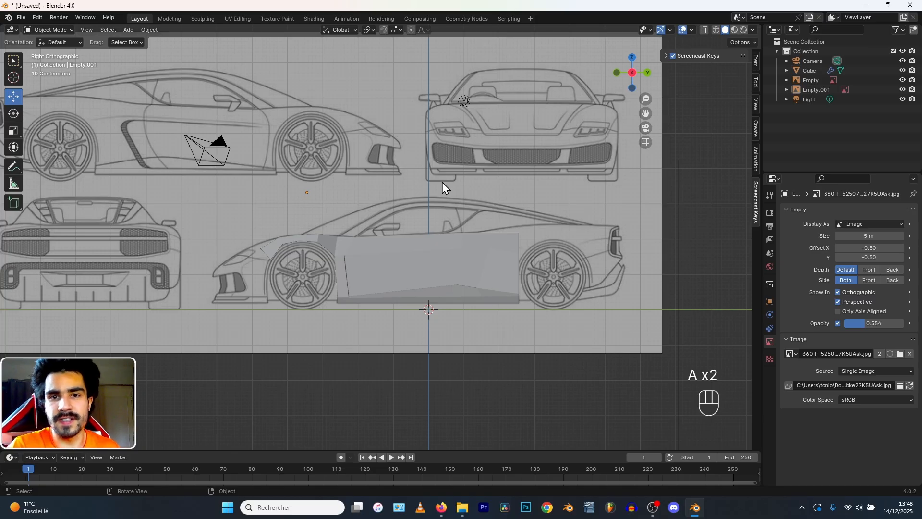
scroll(363, 215, up, 1)
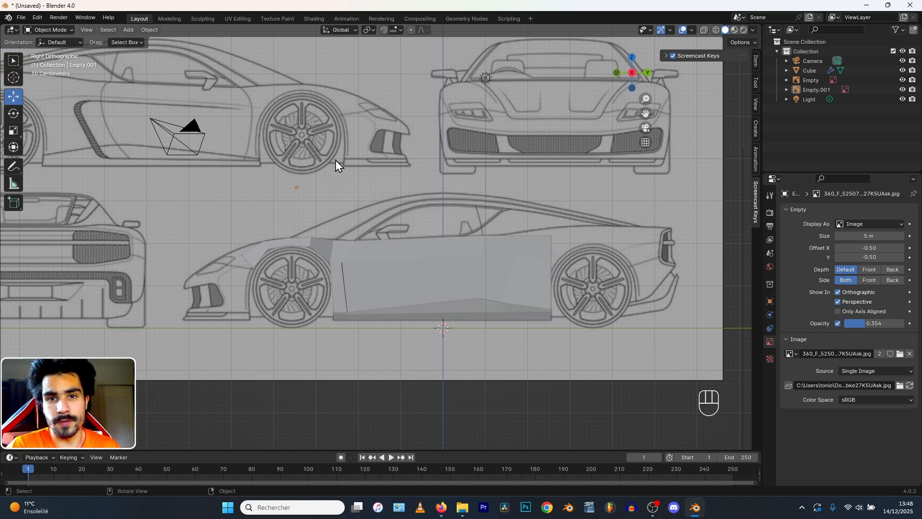
scroll(319, 123, down, 3)
click(298, 128)
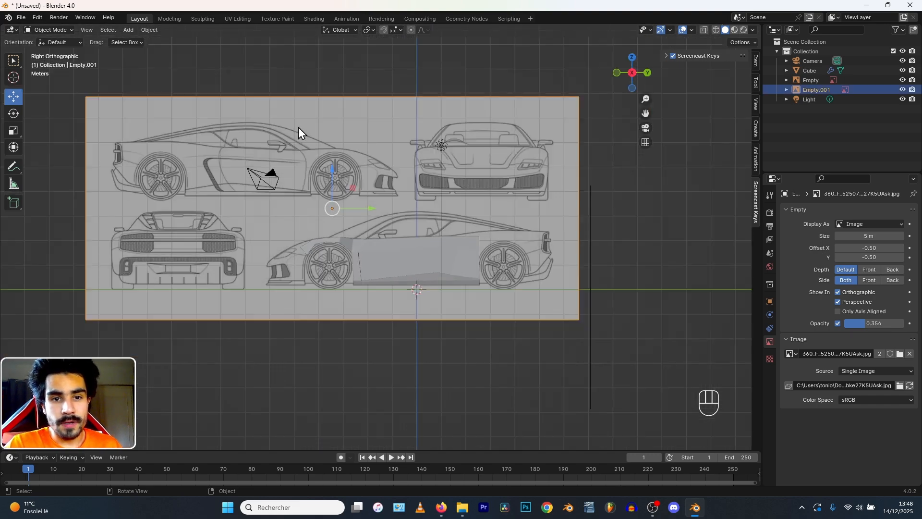
key(a)
key(a)
scroll(305, 151, up, 2)
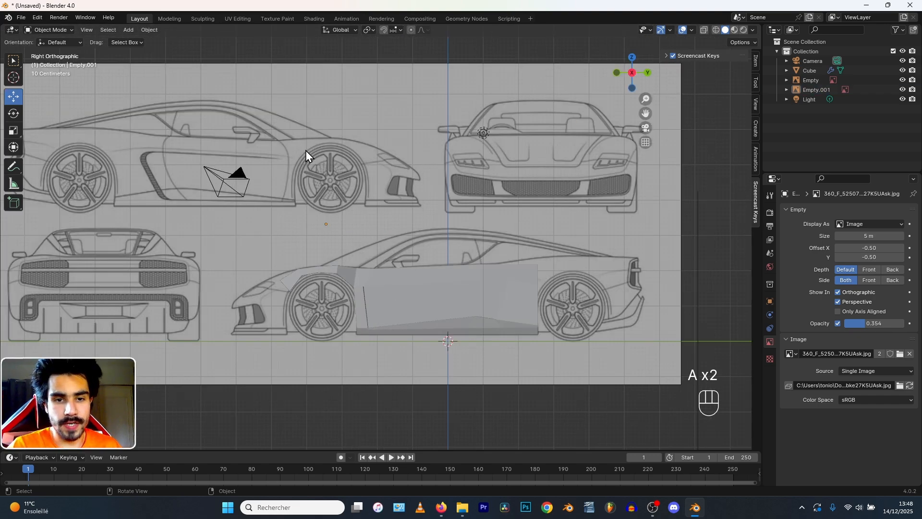